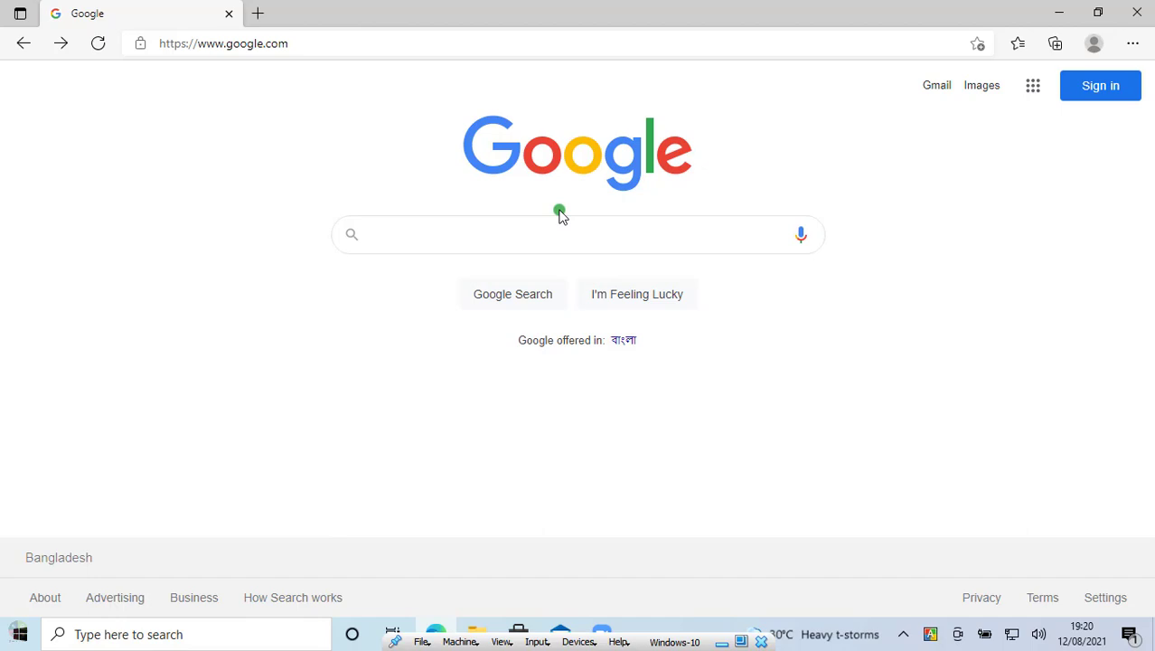
Search Google for "oracle virtualbox".
left_click(293, 265)
left_click(410, 245)
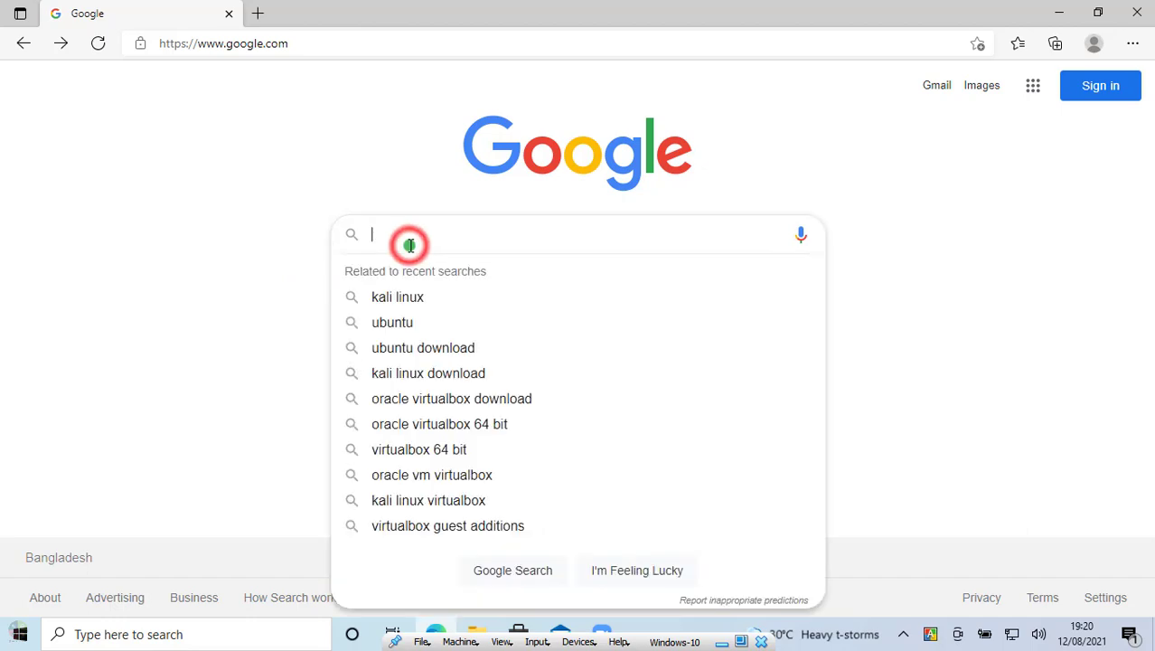
type("oracle v")
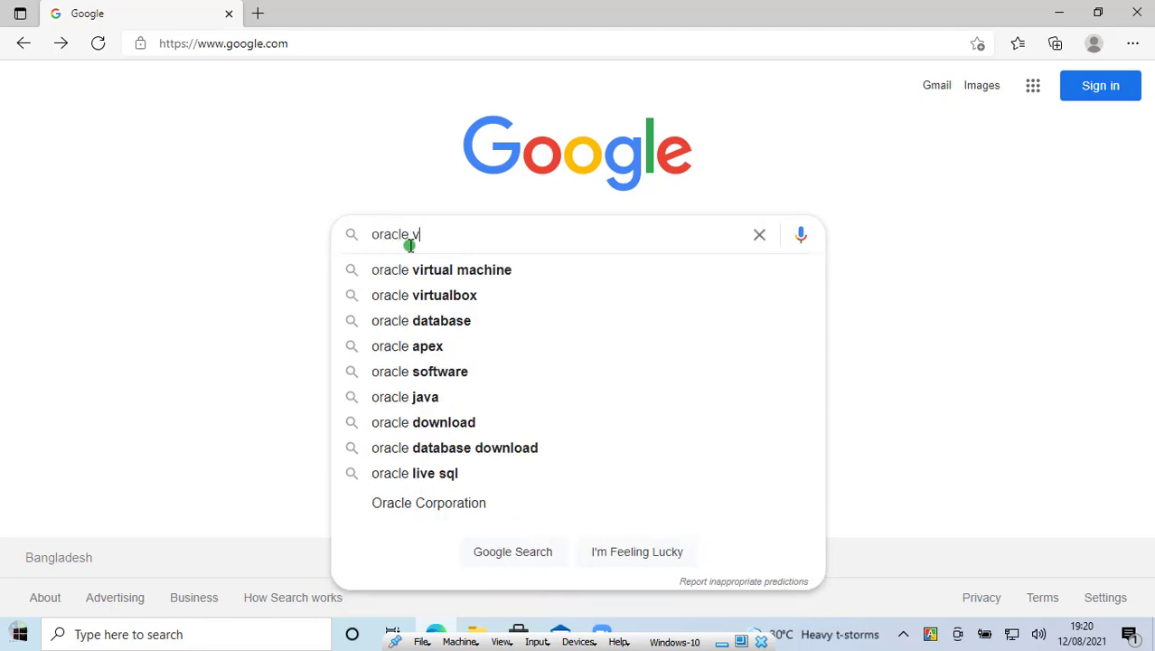
key("Down")
key("Down")
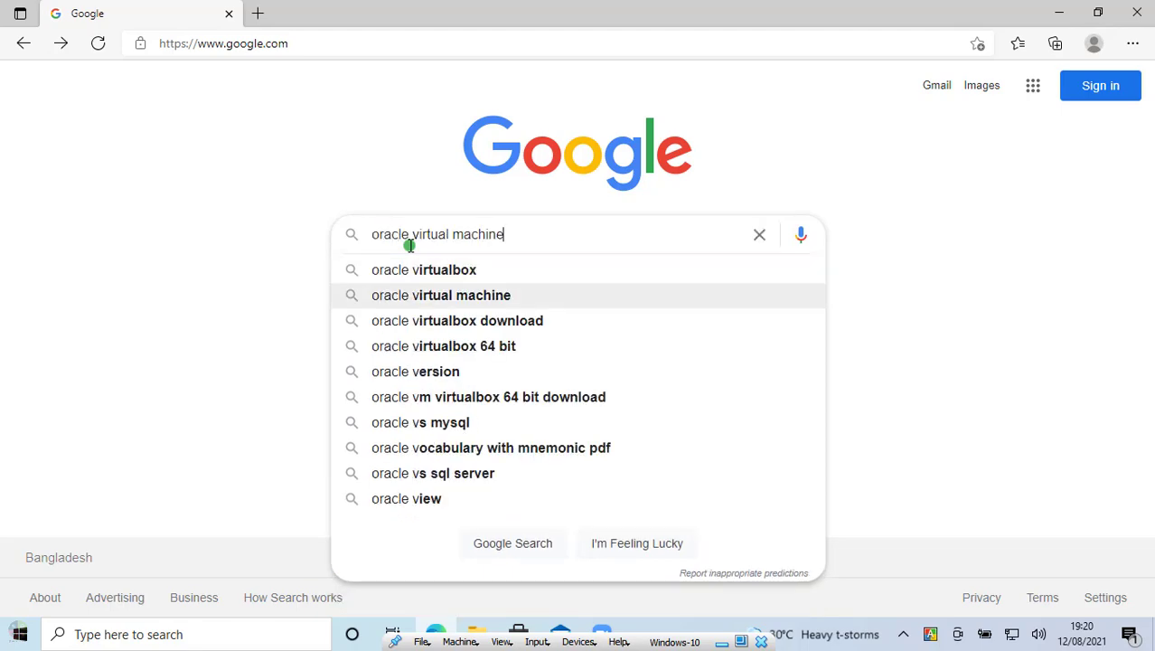
key("Up")
key("Return")
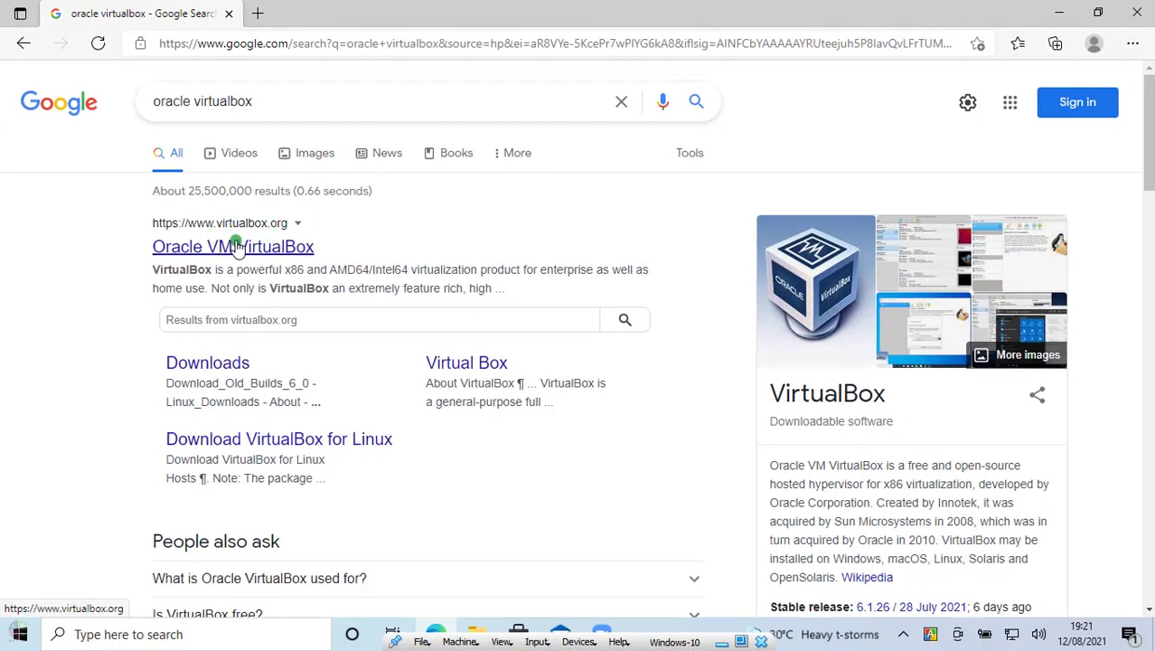
Open the official Oracle VM VirtualBox website and download the VirtualBox 6.1.26 package for Windows hosts.
left_click(231, 245)
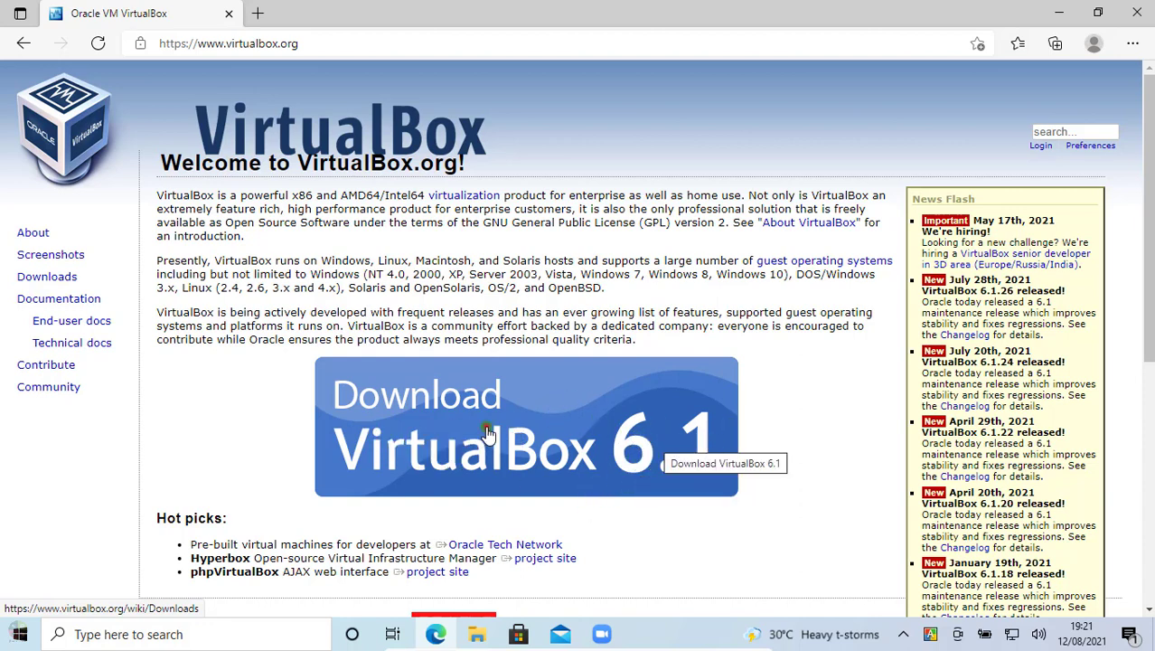
left_click(626, 455)
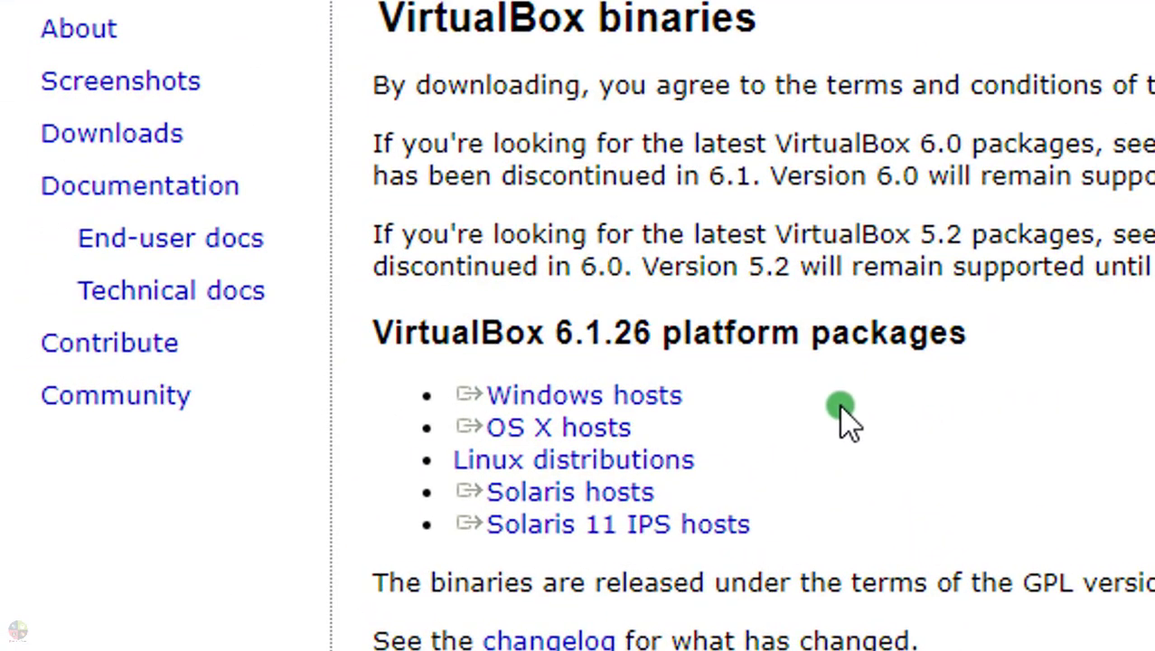
triple_click(655, 400)
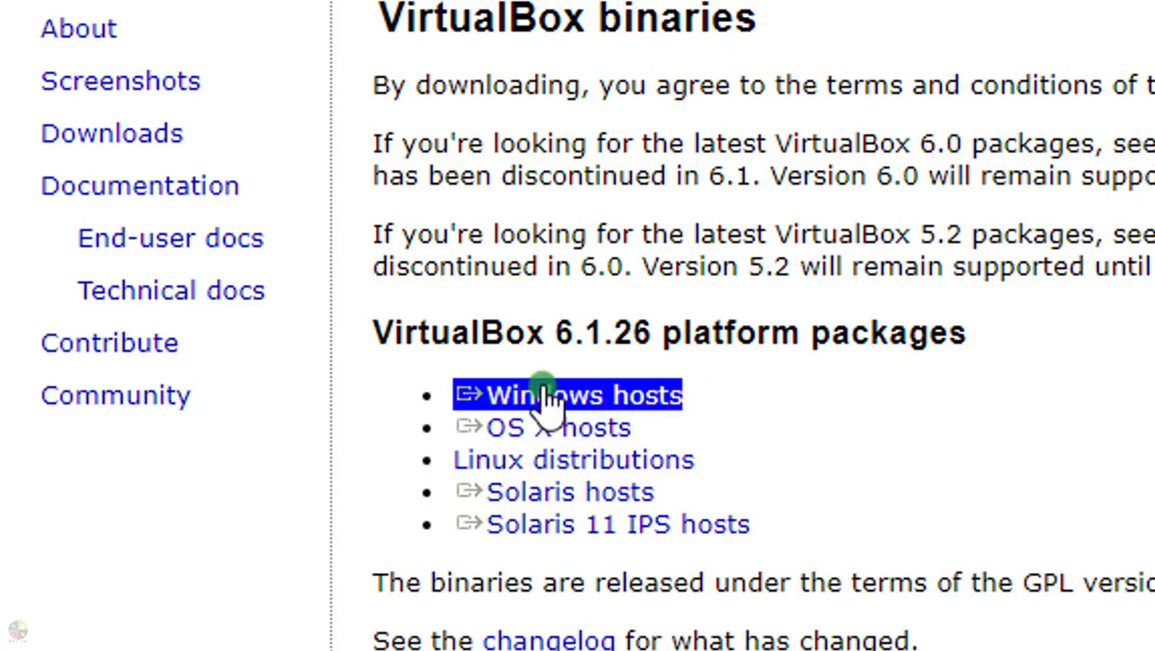
left_click(612, 399)
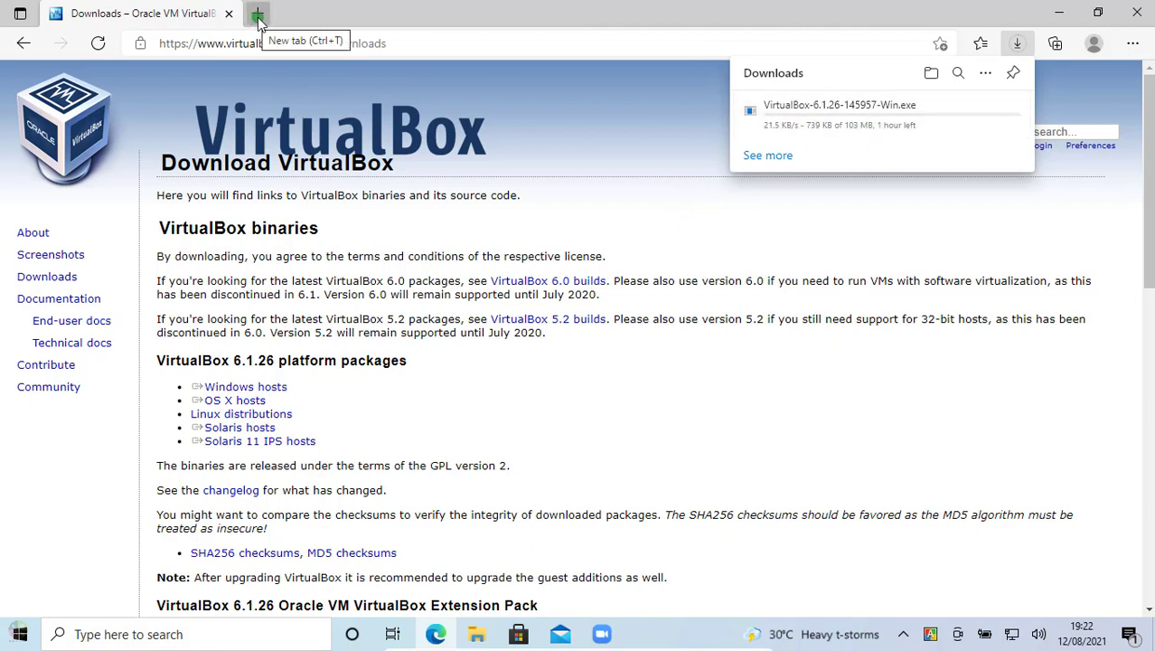
left_click(724, 255)
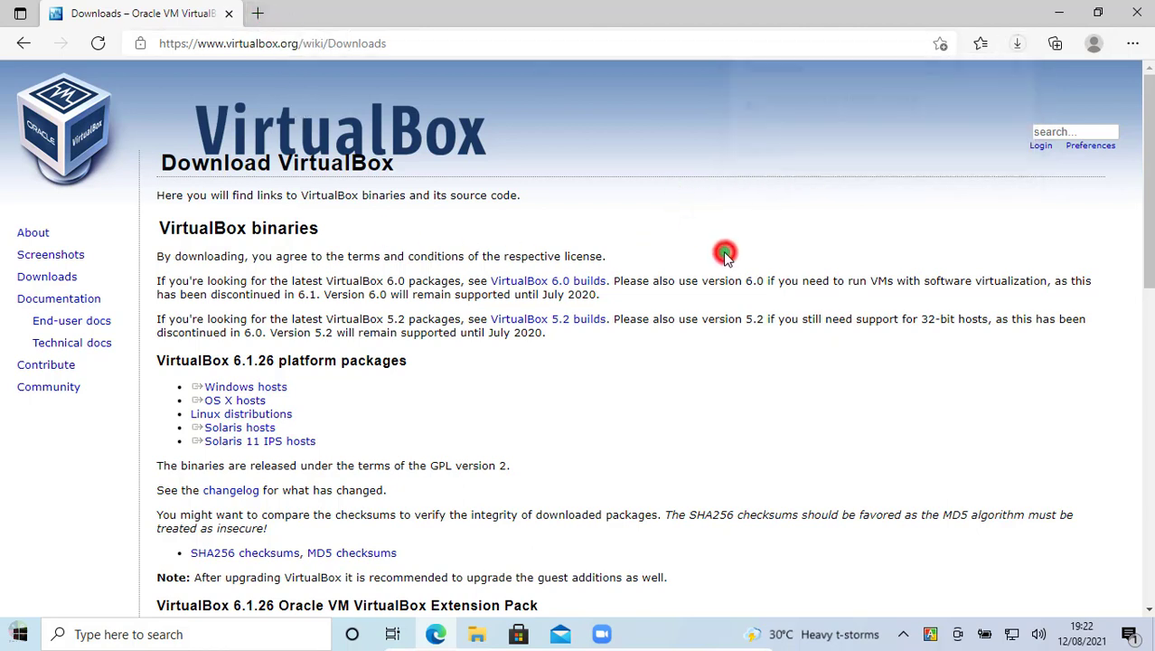
Return to the Google home page and search for "ubuntu".
left_click(262, 11)
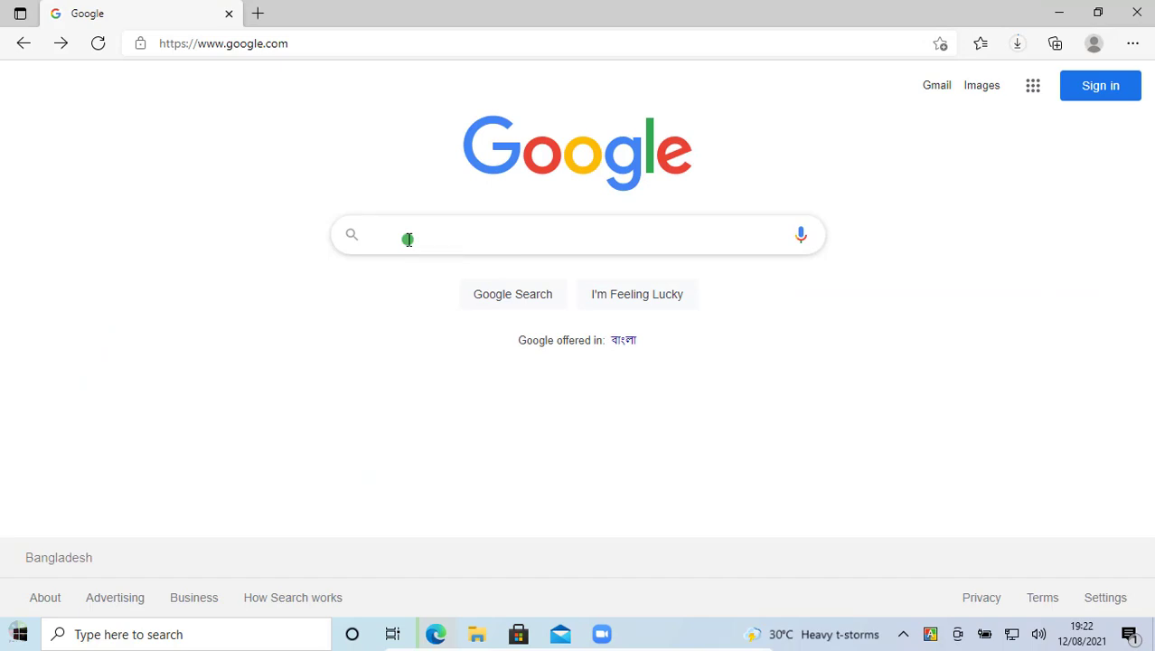
left_click(408, 239)
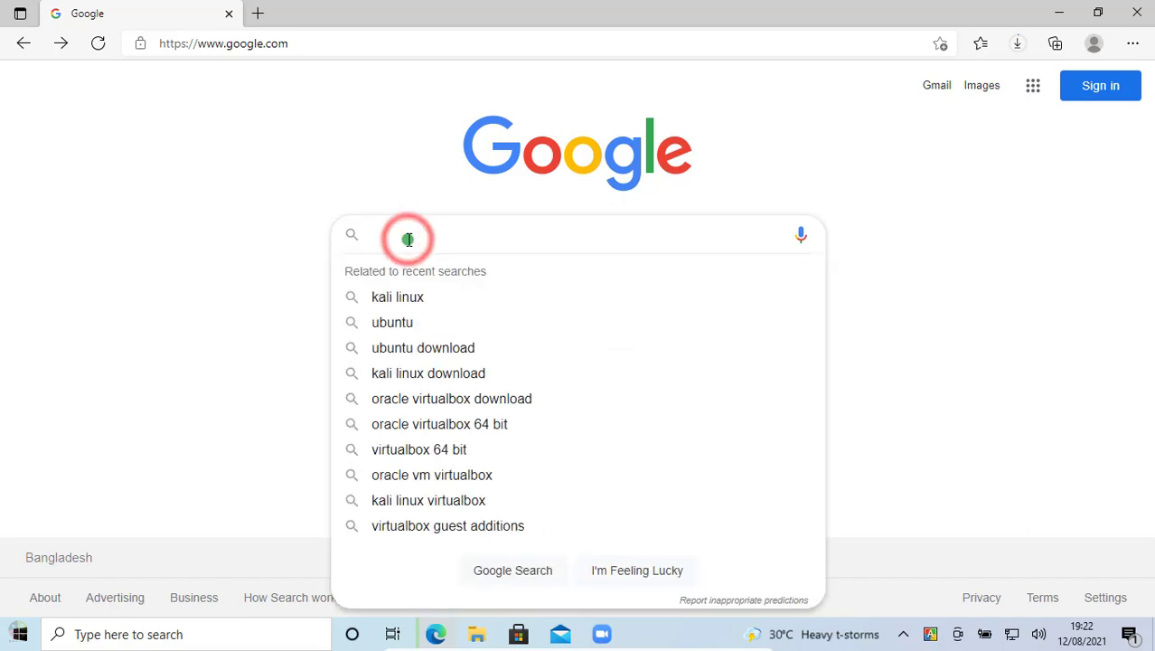
type("ubunt")
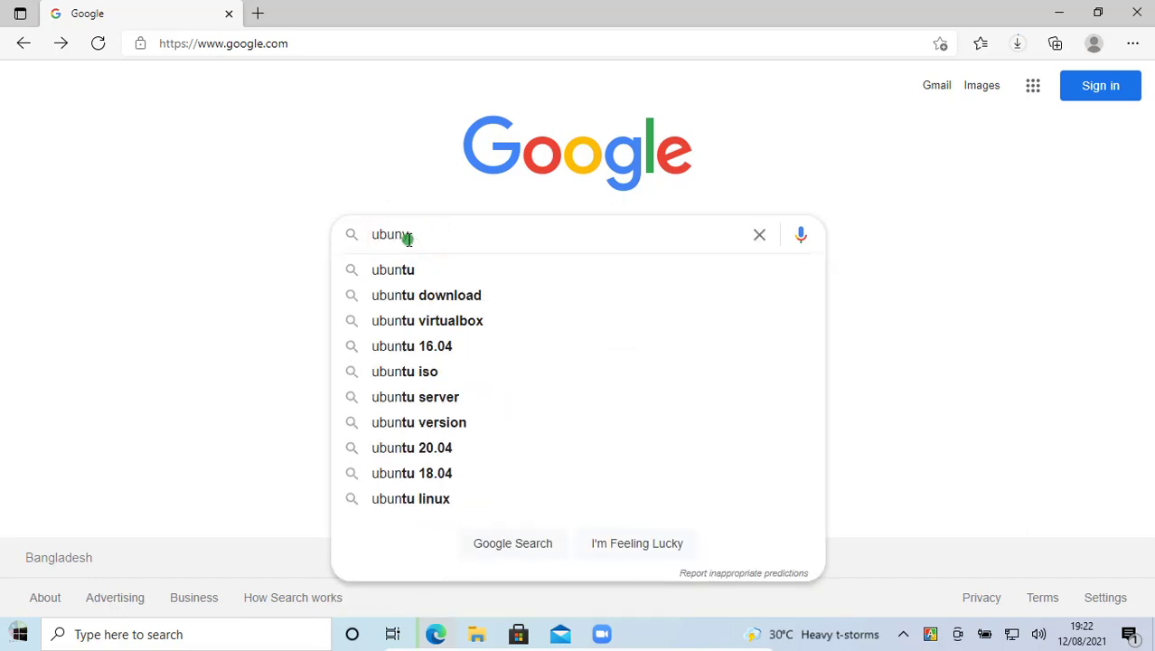
type("u")
key("Return")
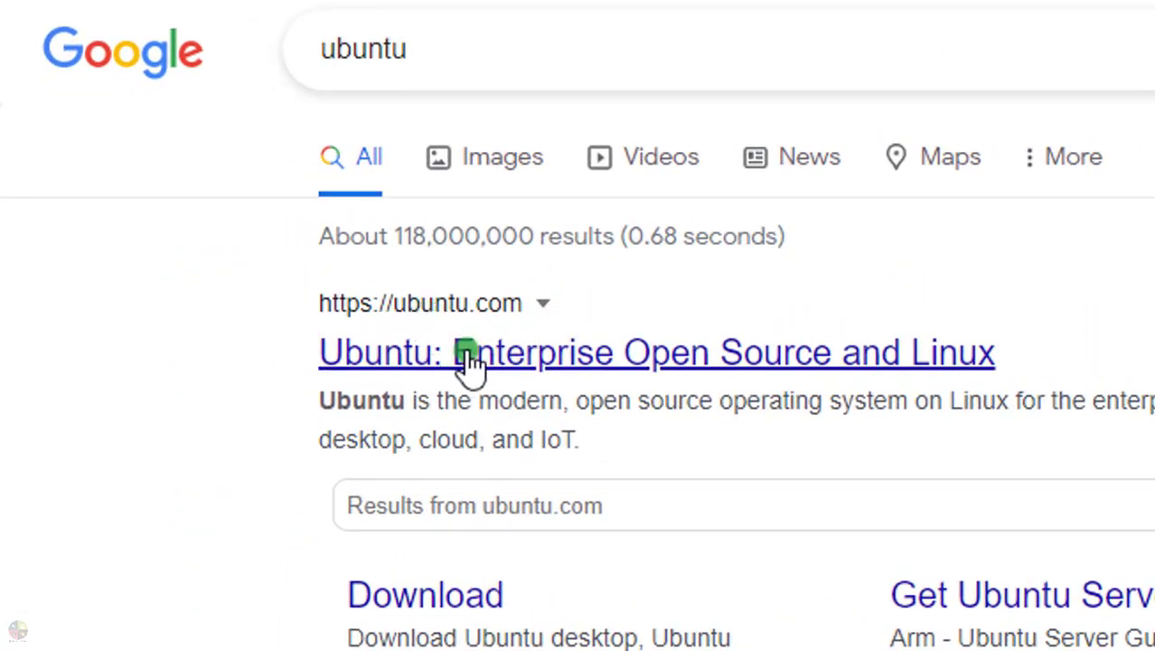
Open the official Ubuntu website, accept all trackers, and display its download options.
left_click(305, 293)
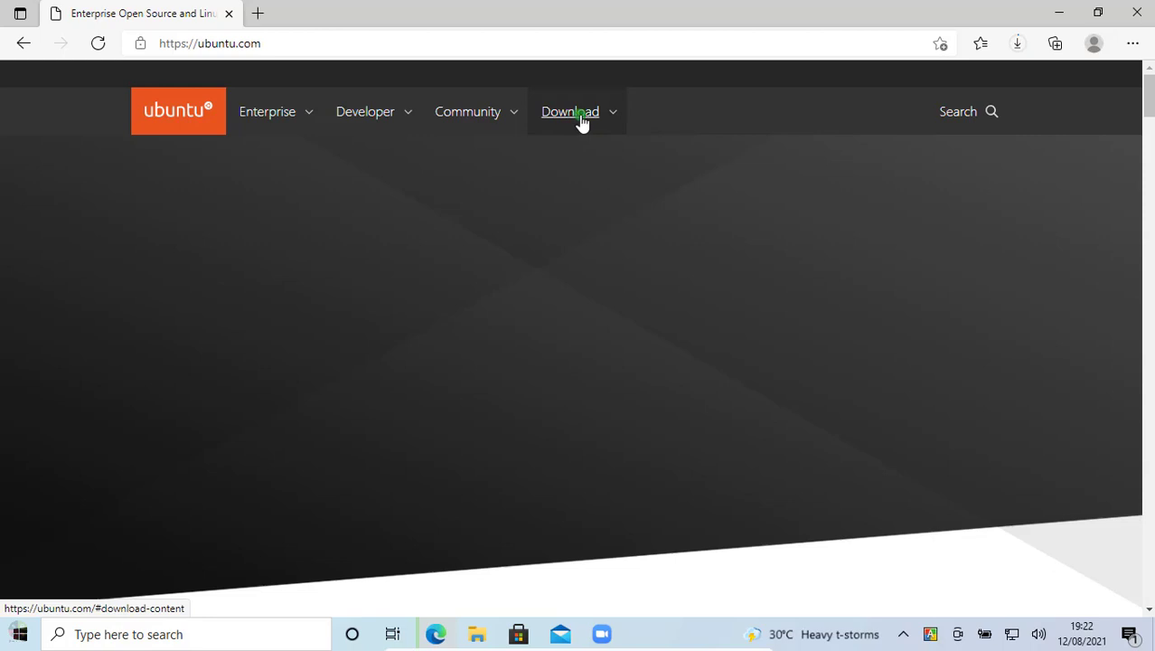
left_click(613, 120)
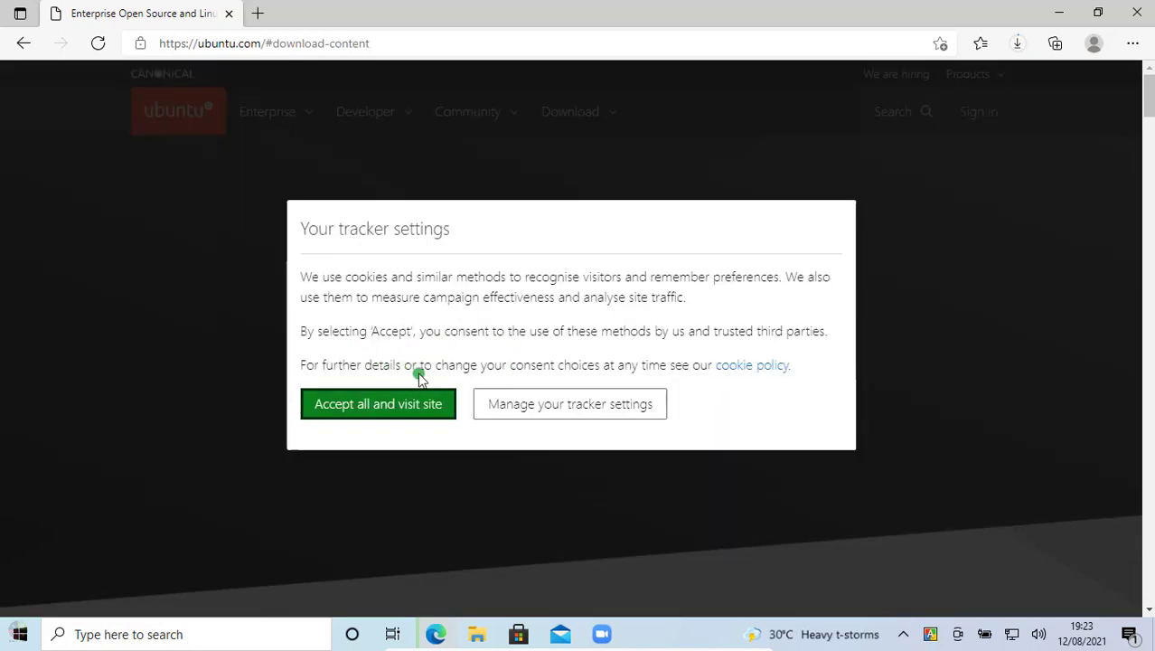
left_click(379, 406)
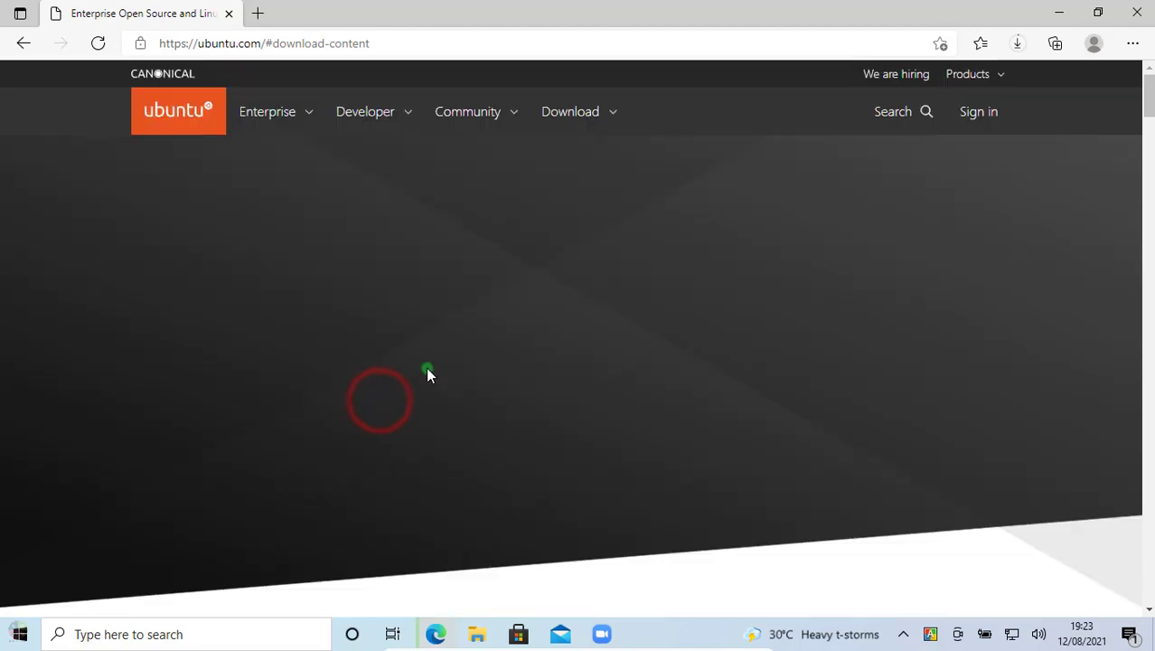
left_click(599, 116)
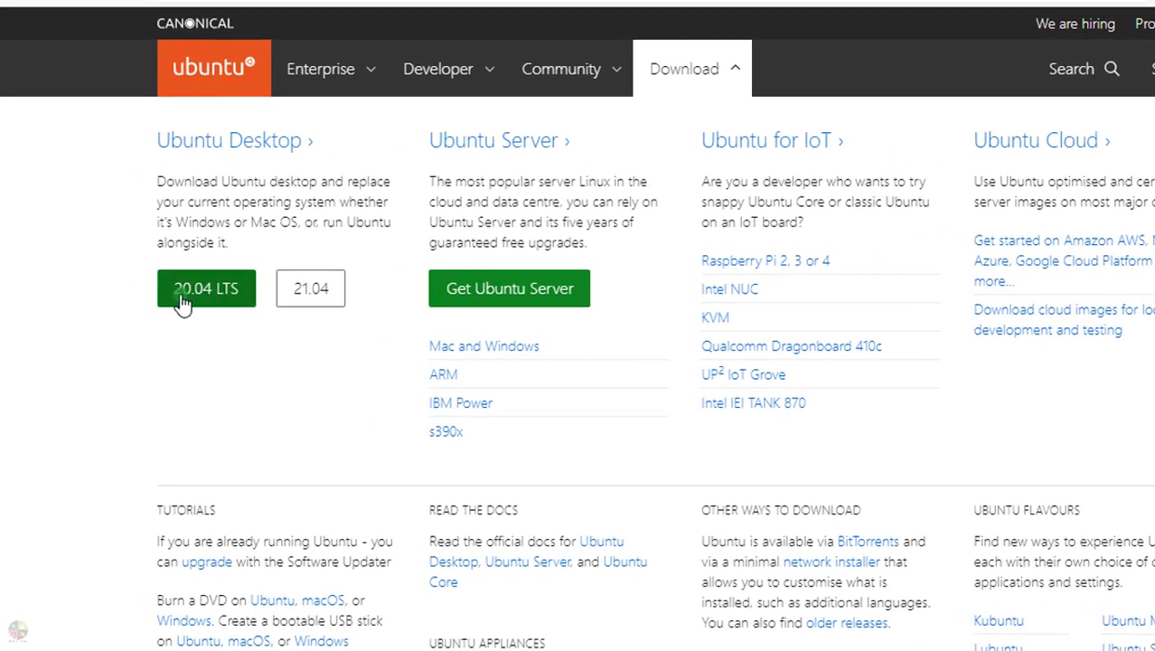
Download the Ubuntu Desktop 20.04 LTS disc image.
left_click(217, 306)
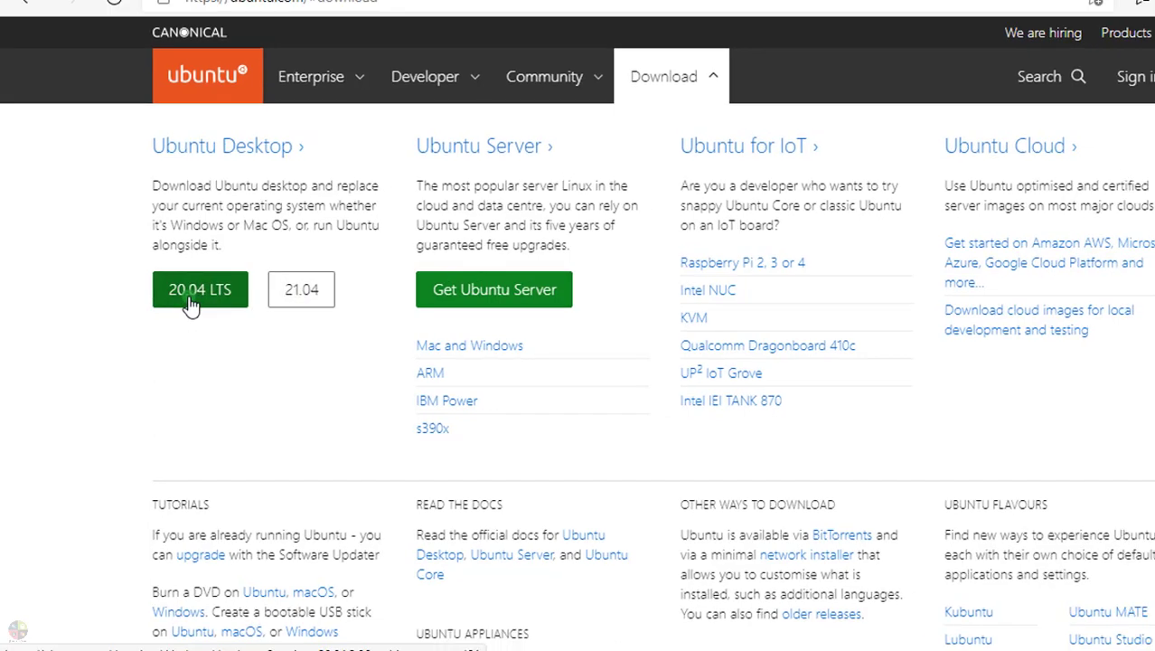
left_click(207, 295)
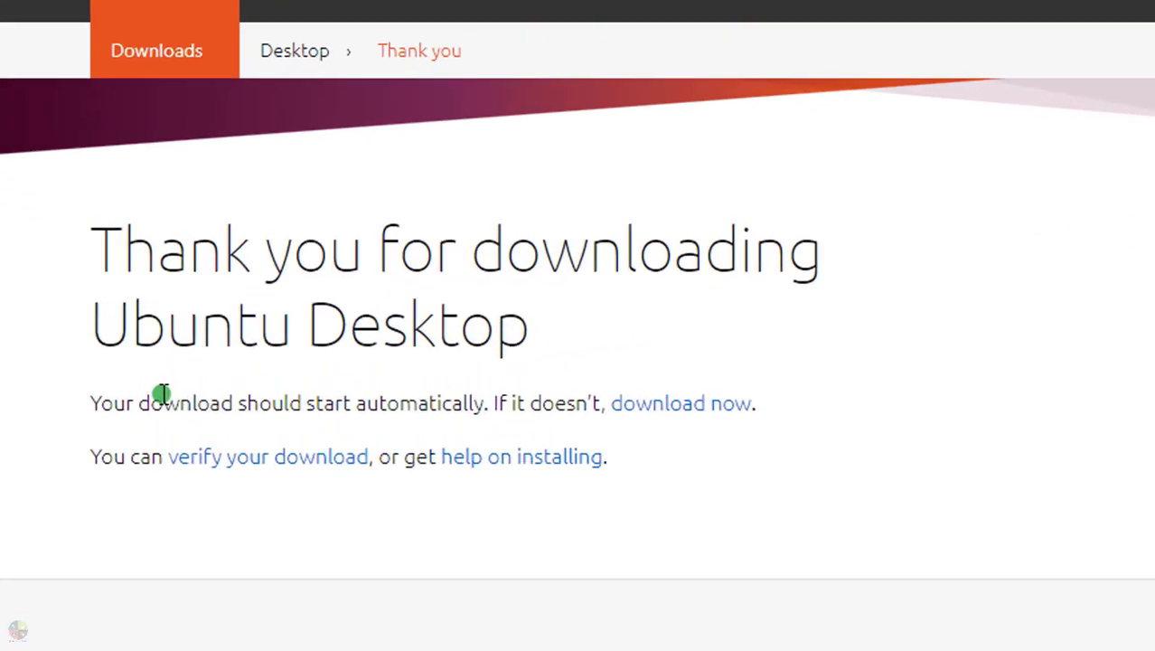
left_click(890, 443)
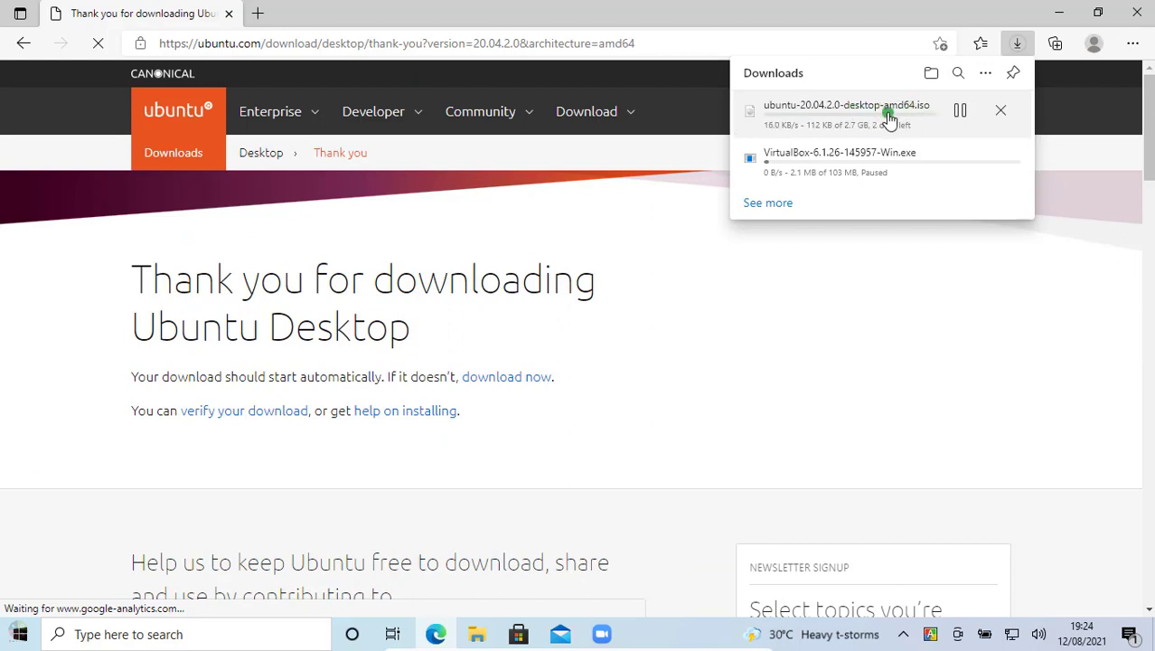
left_click(1106, 464)
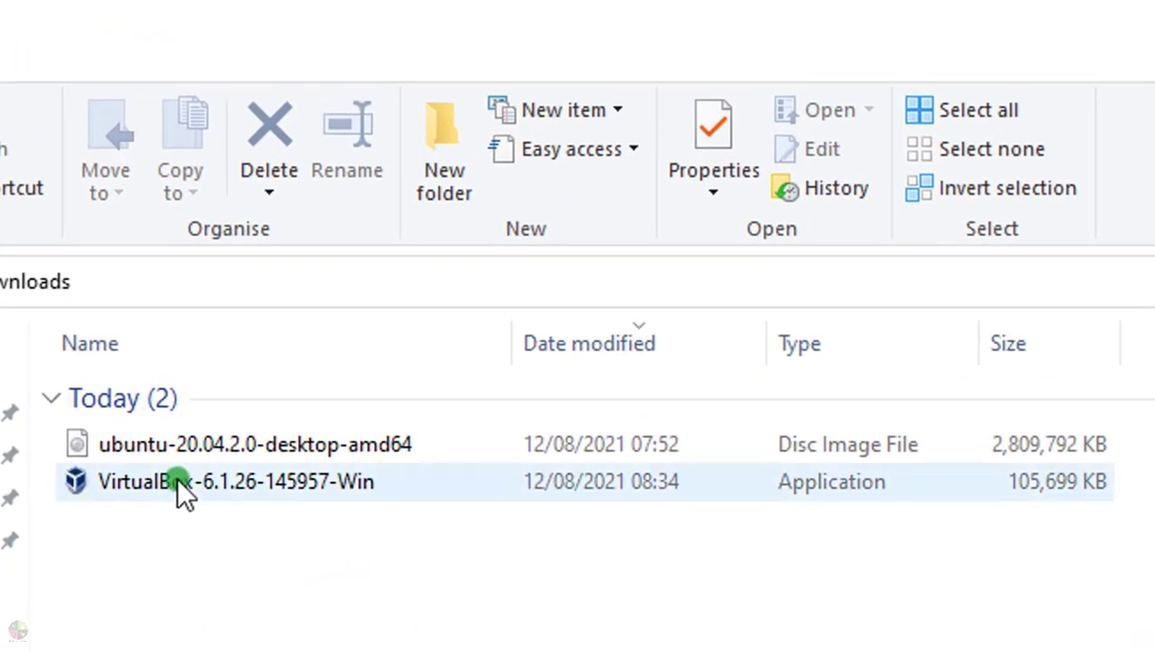
Run the VirtualBox-6.1.26-145957-Win installer from the Downloads folder as administrator and allow it to make changes.
mouse_move(179, 481)
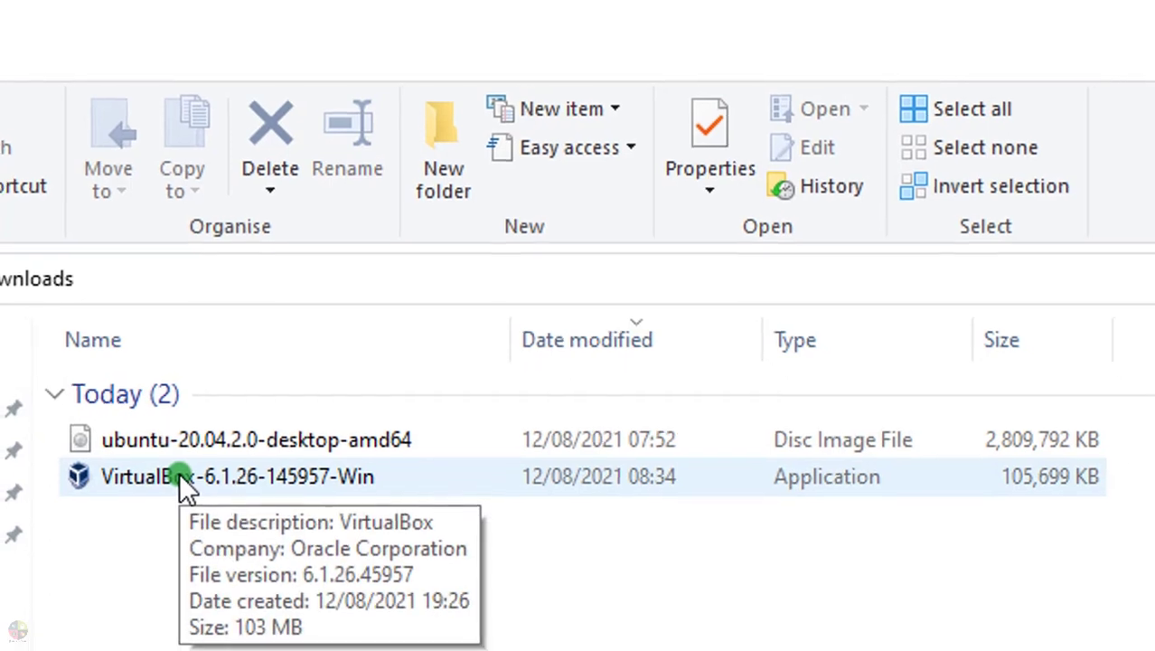
left_click(240, 315)
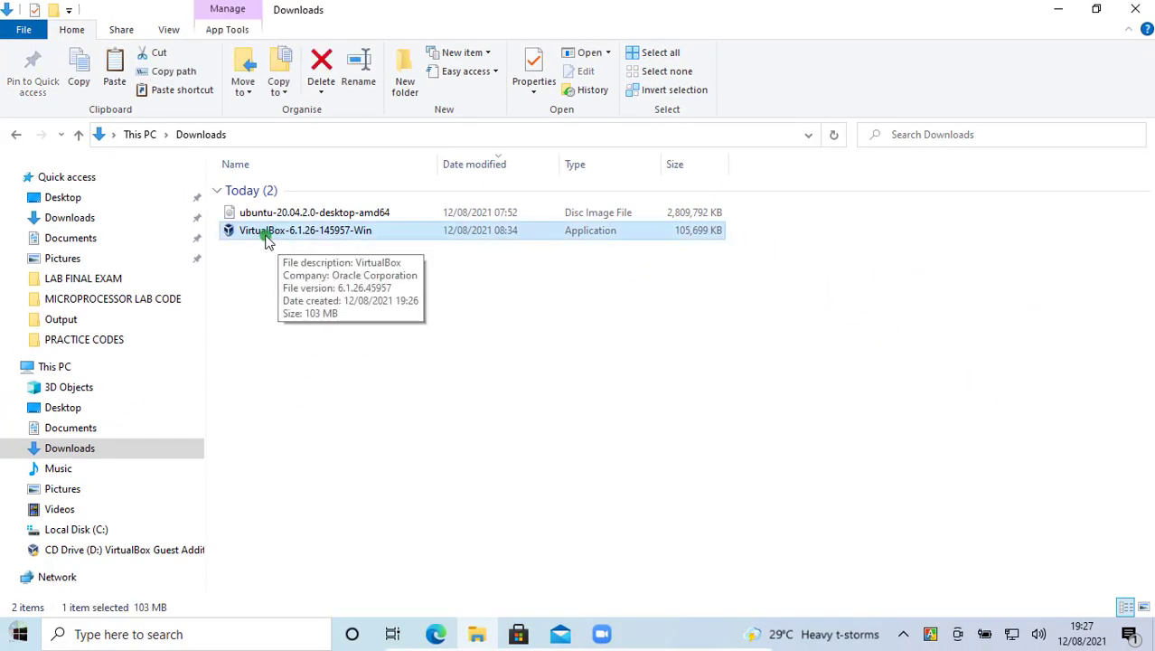
right_click(258, 232)
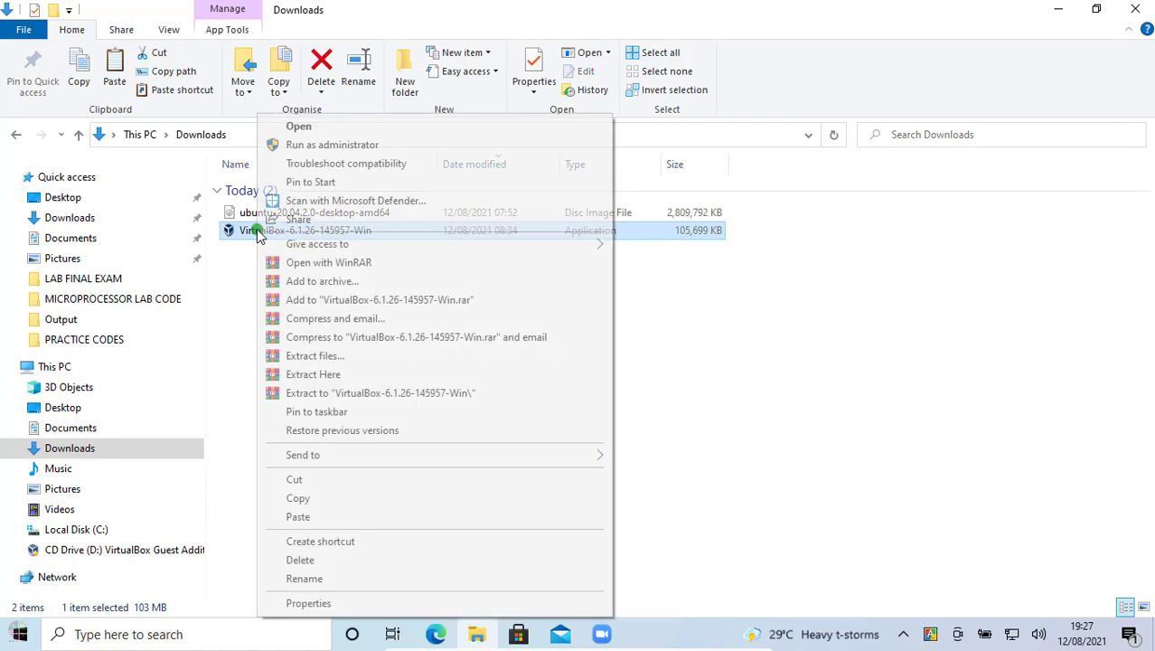
left_click(384, 146)
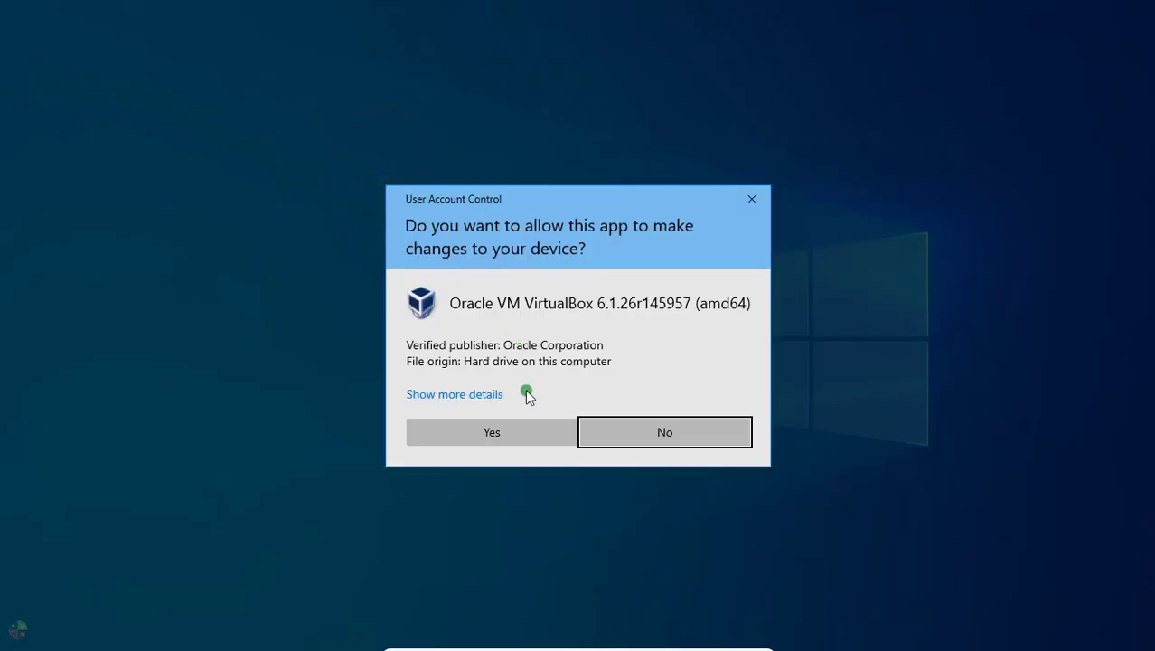
left_click(526, 432)
Install Oracle VM VirtualBox 6.1.26 with the default setup options and finish with the program set to start after installation.
left_click(665, 448)
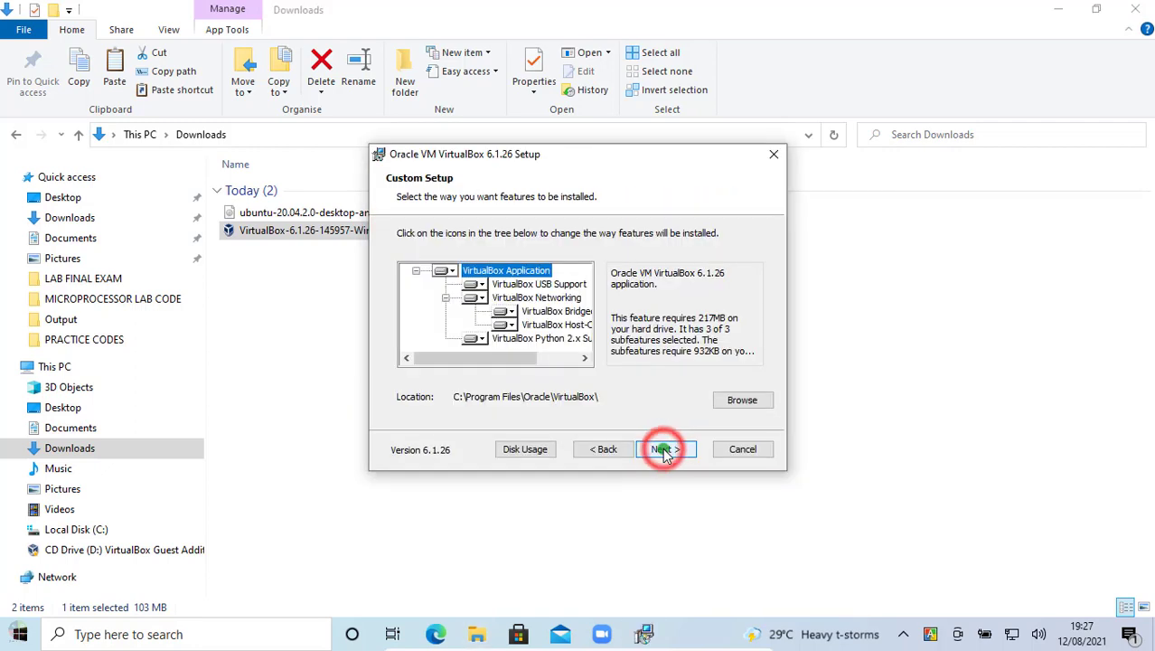
left_click(665, 449)
left_click(664, 449)
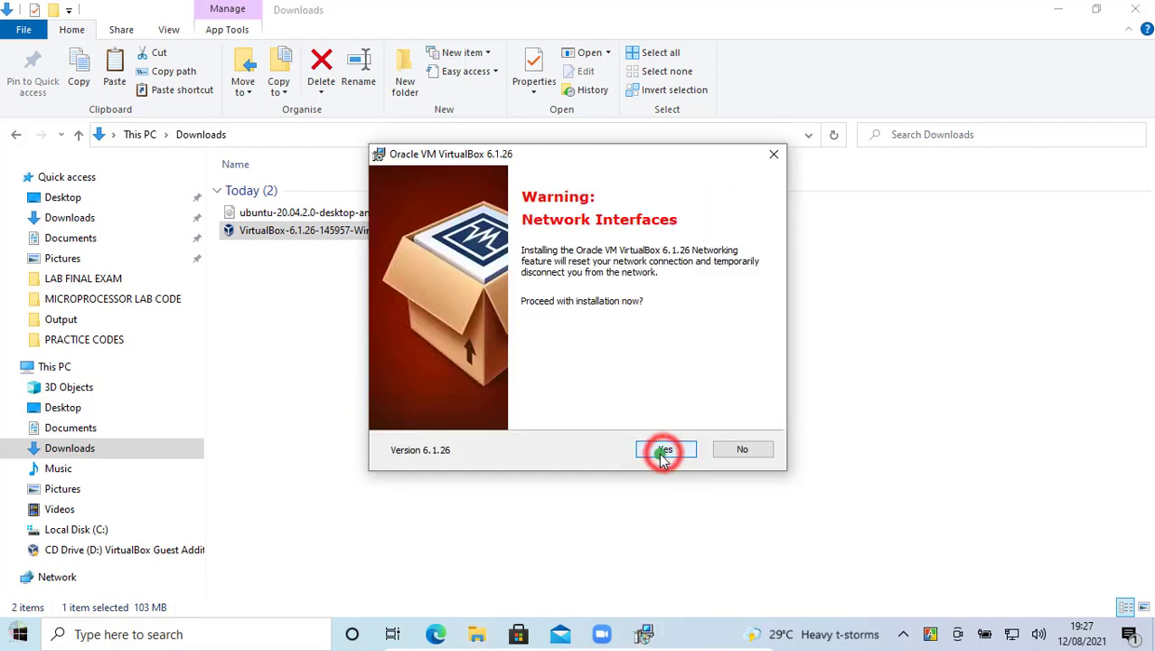
left_click(664, 449)
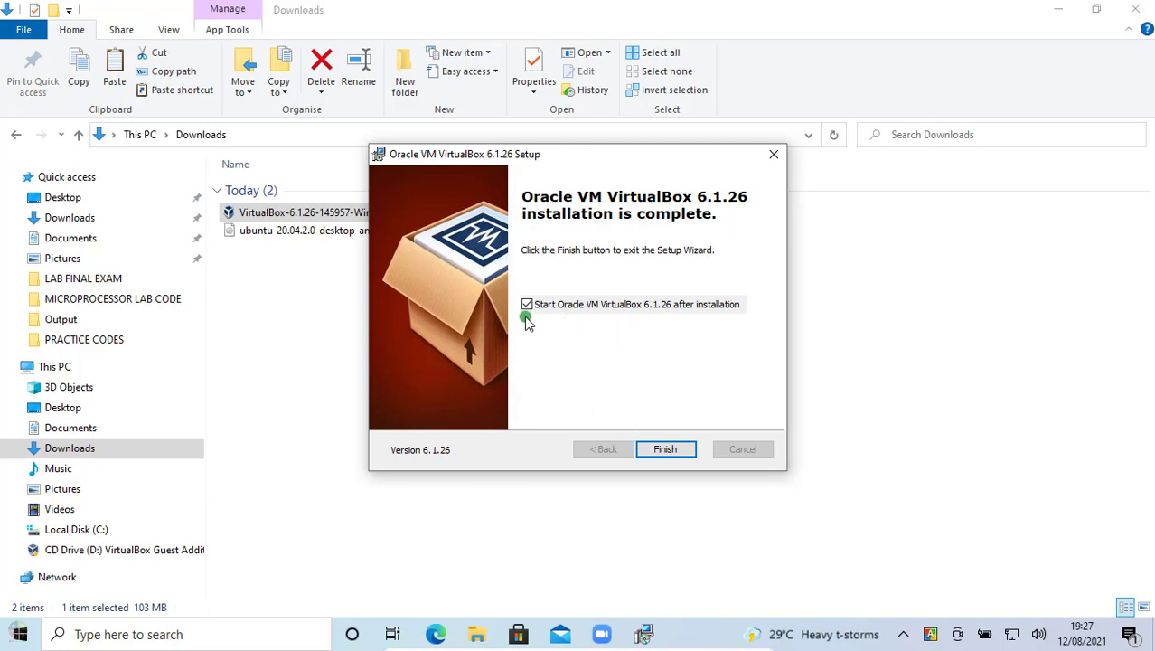
left_click(664, 452)
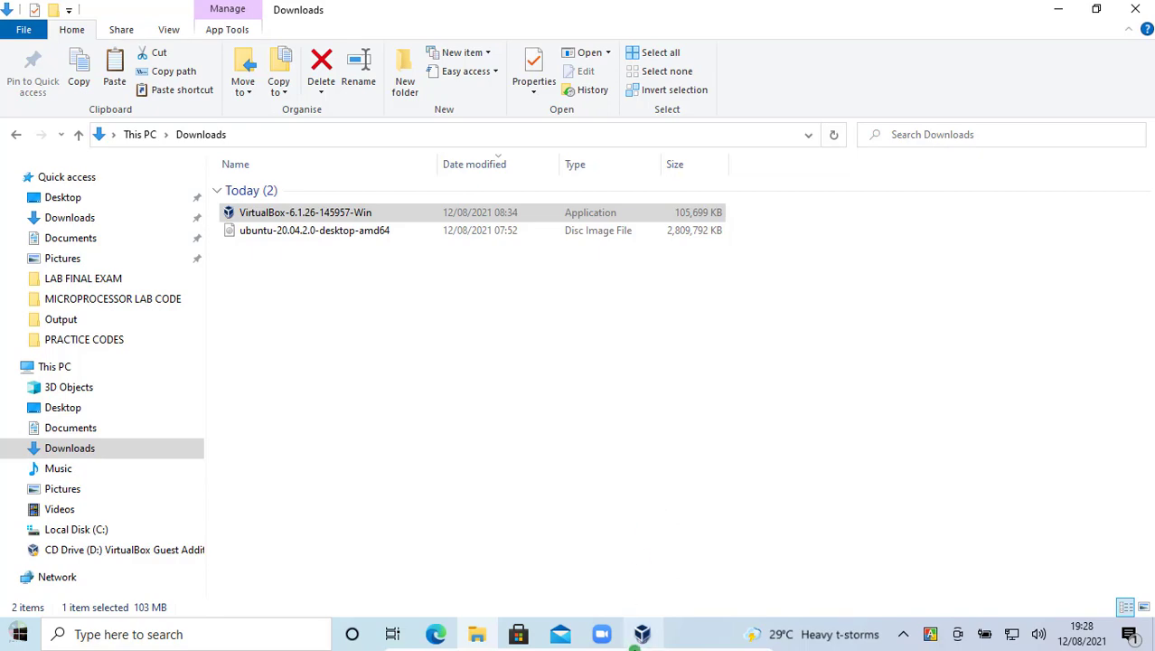
Bring the Oracle VM VirtualBox Manager window forward and close it.
mouse_move(635, 643)
left_click(641, 568)
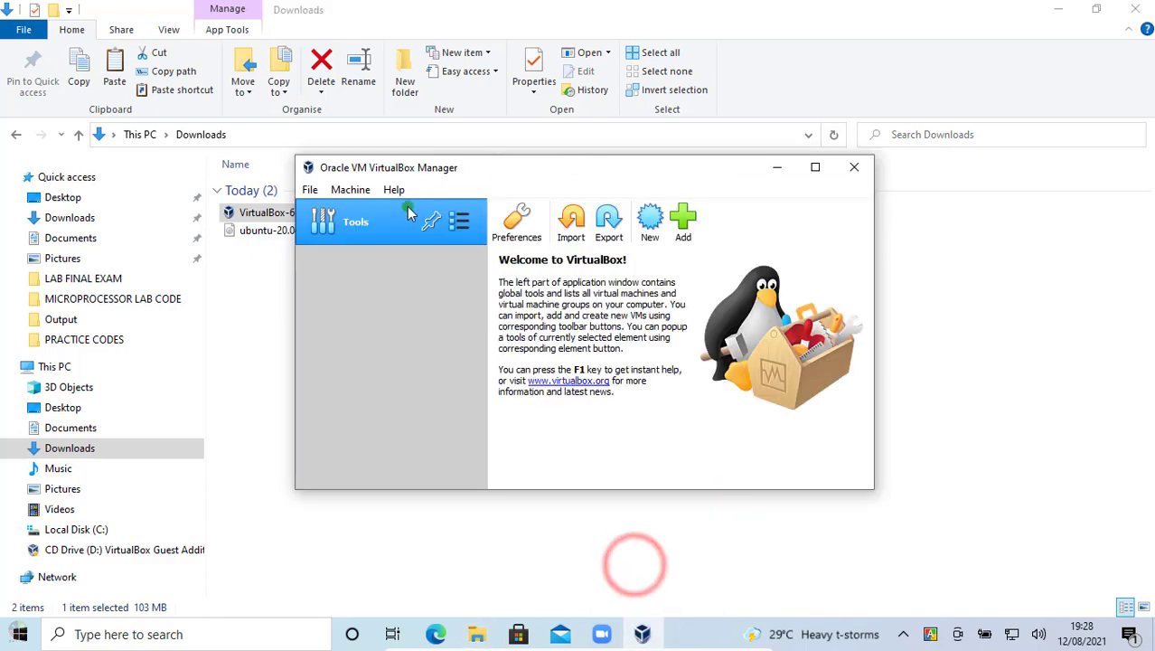
left_click(837, 178)
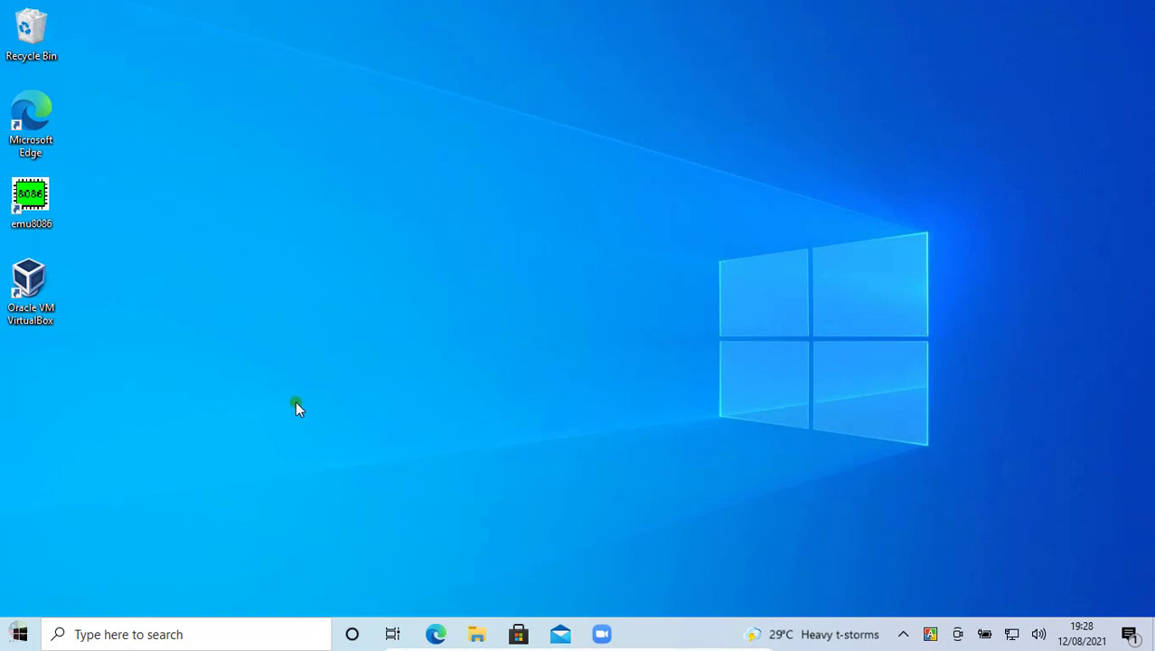
Launch Oracle VM VirtualBox from the desktop by finding it with a Windows search for "orac".
double_click(30, 298)
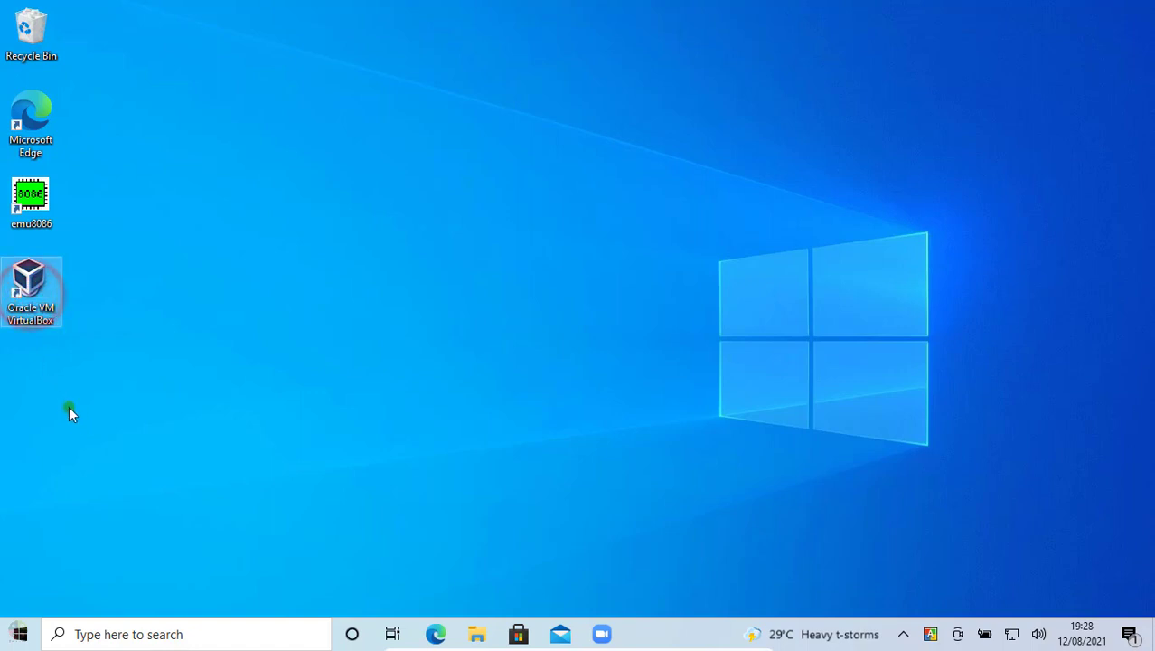
left_click(83, 631)
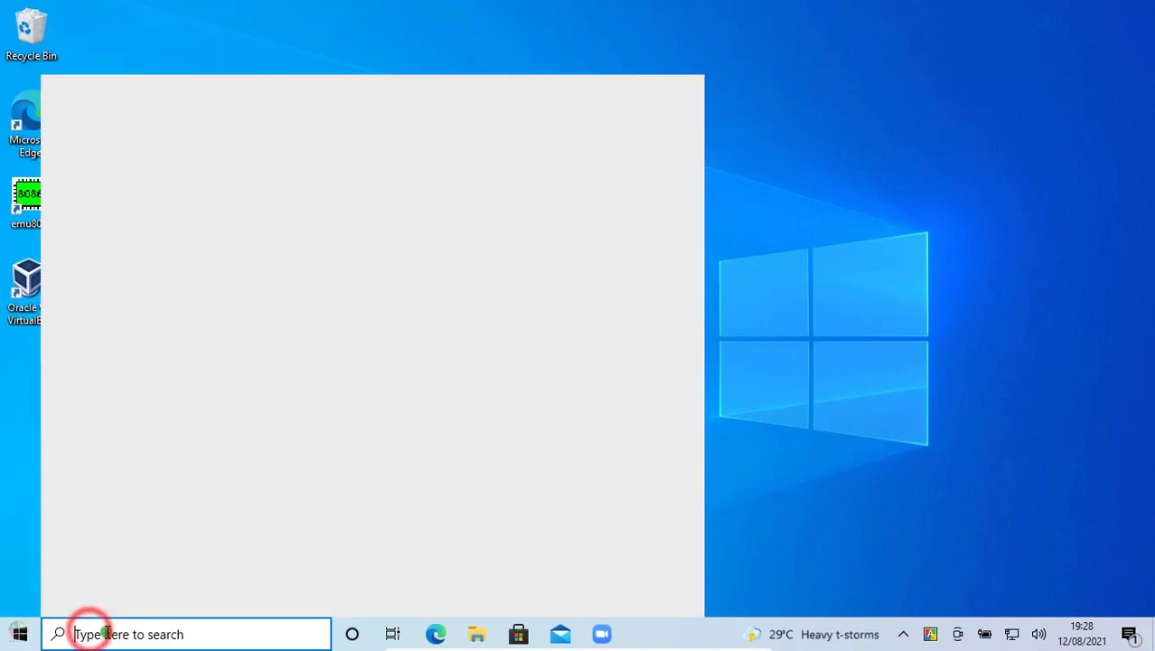
type("orac")
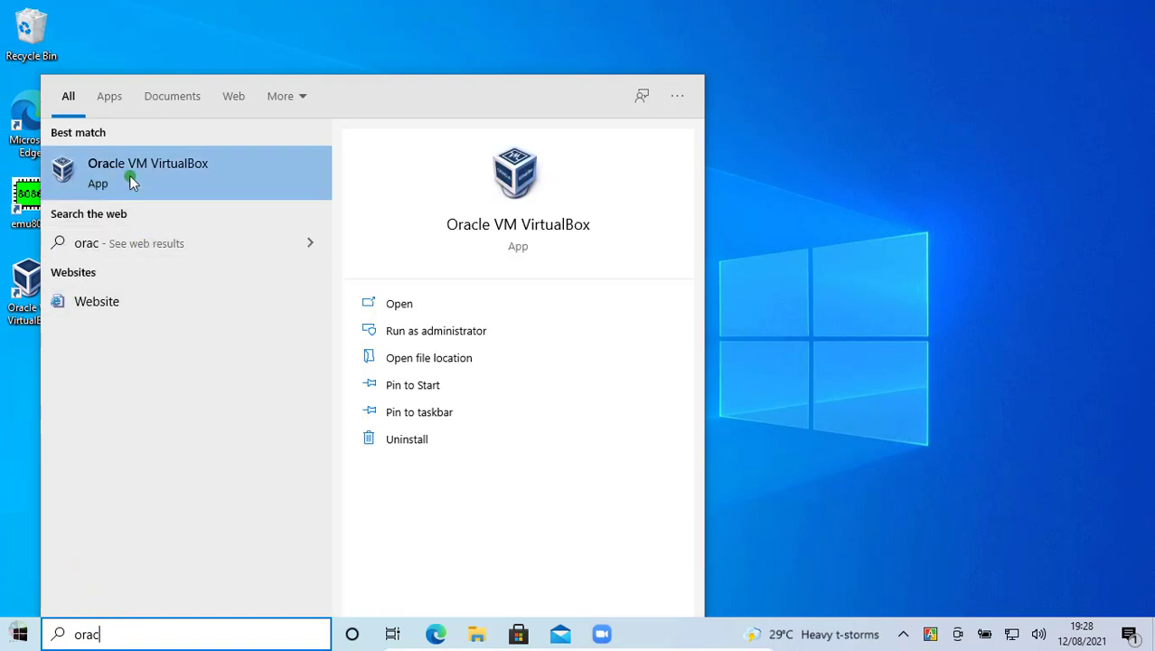
left_click(187, 178)
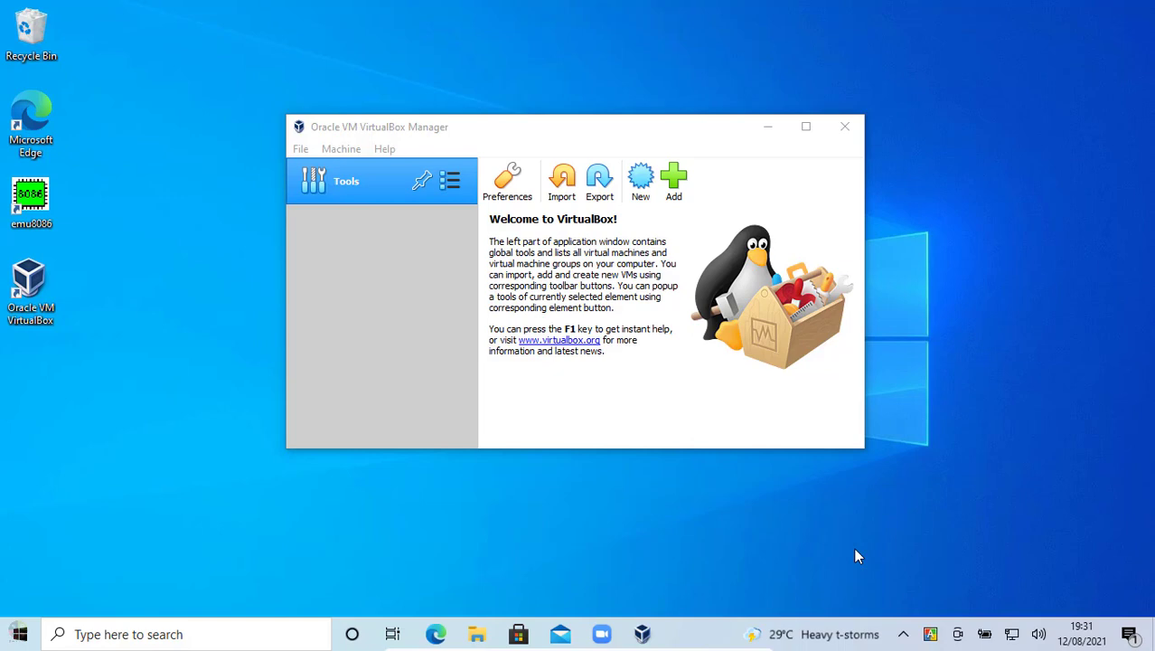
left_click(646, 177)
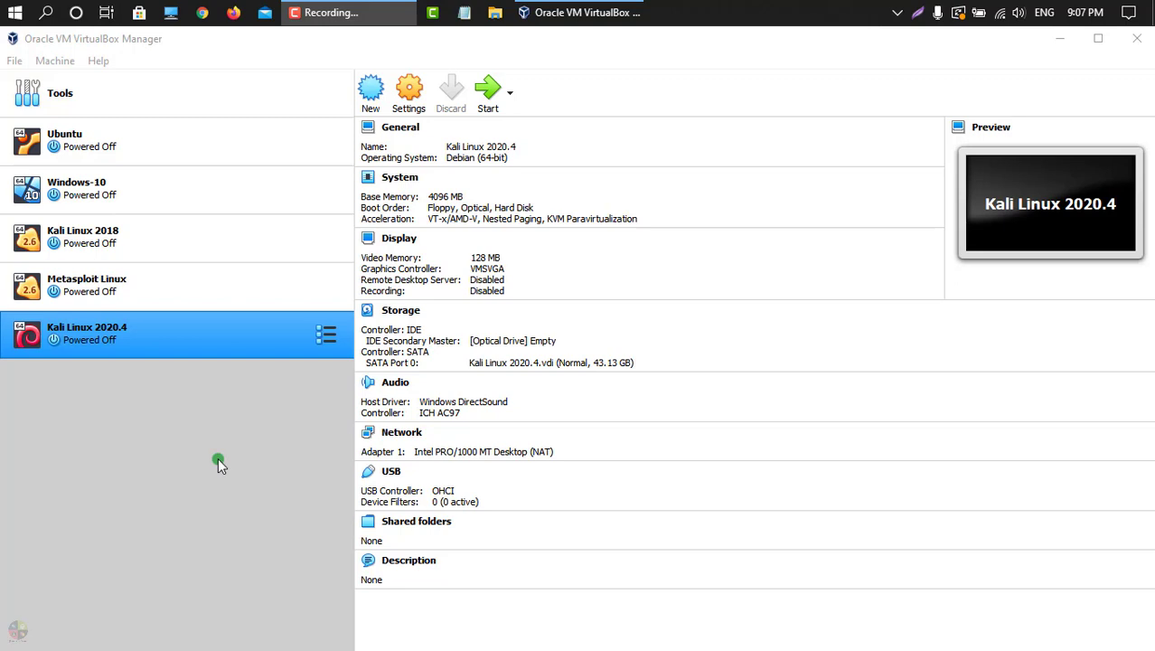
left_click(209, 189)
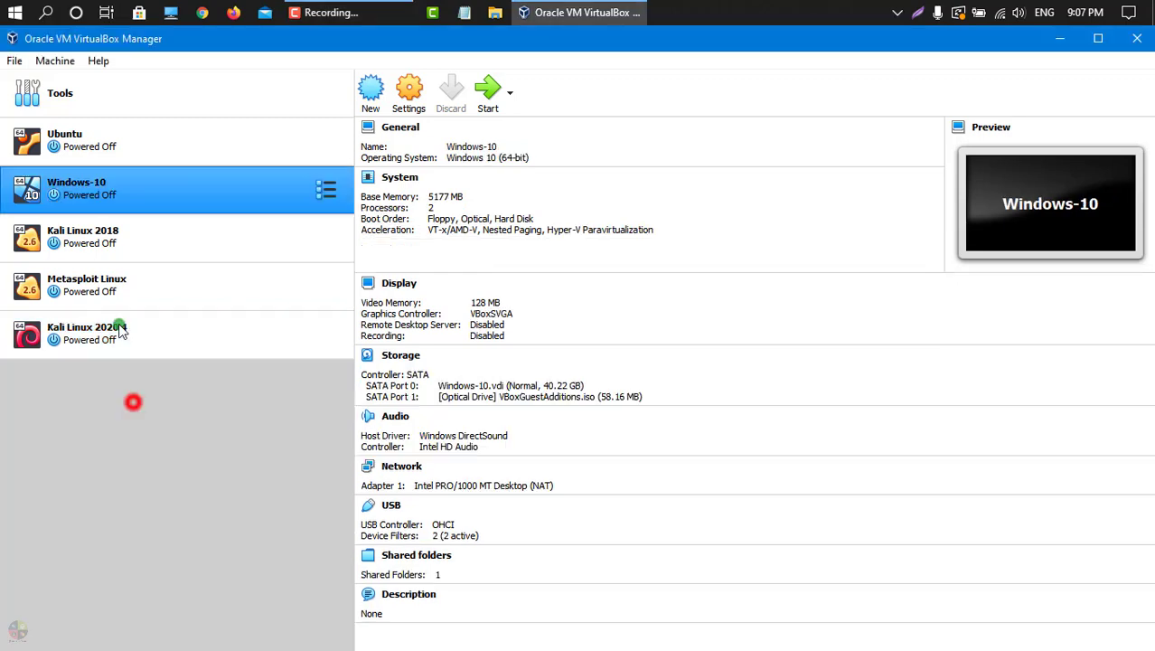
left_click(226, 262, "ctrl")
left_click(223, 413)
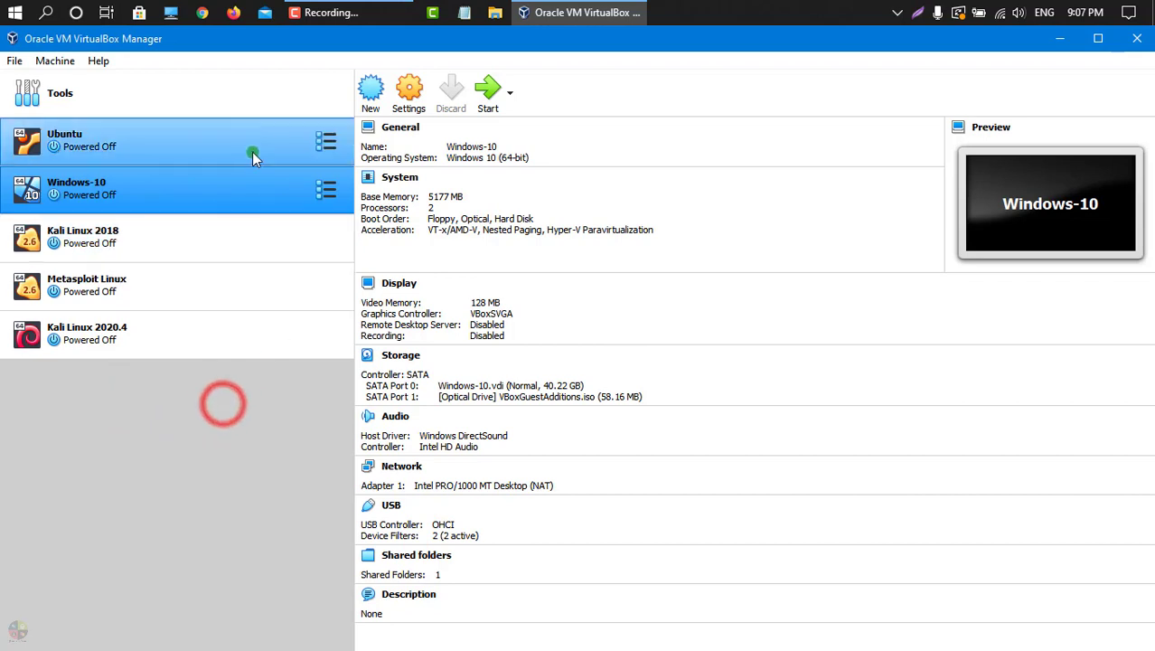
left_click(116, 234, "ctrl")
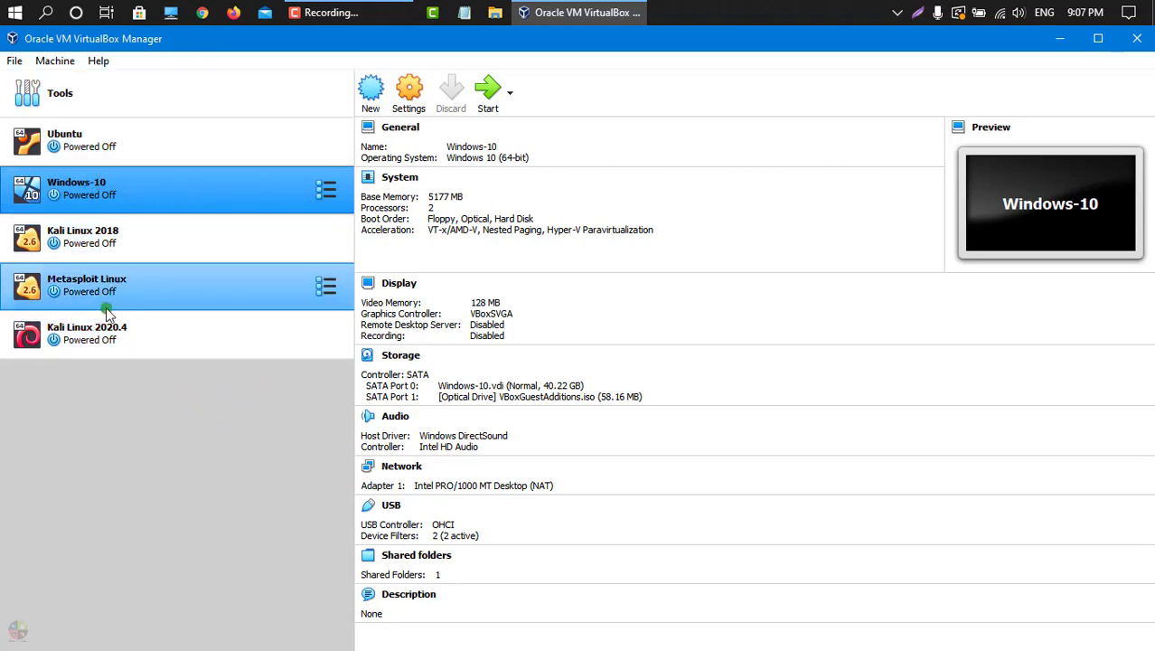
left_click(86, 400)
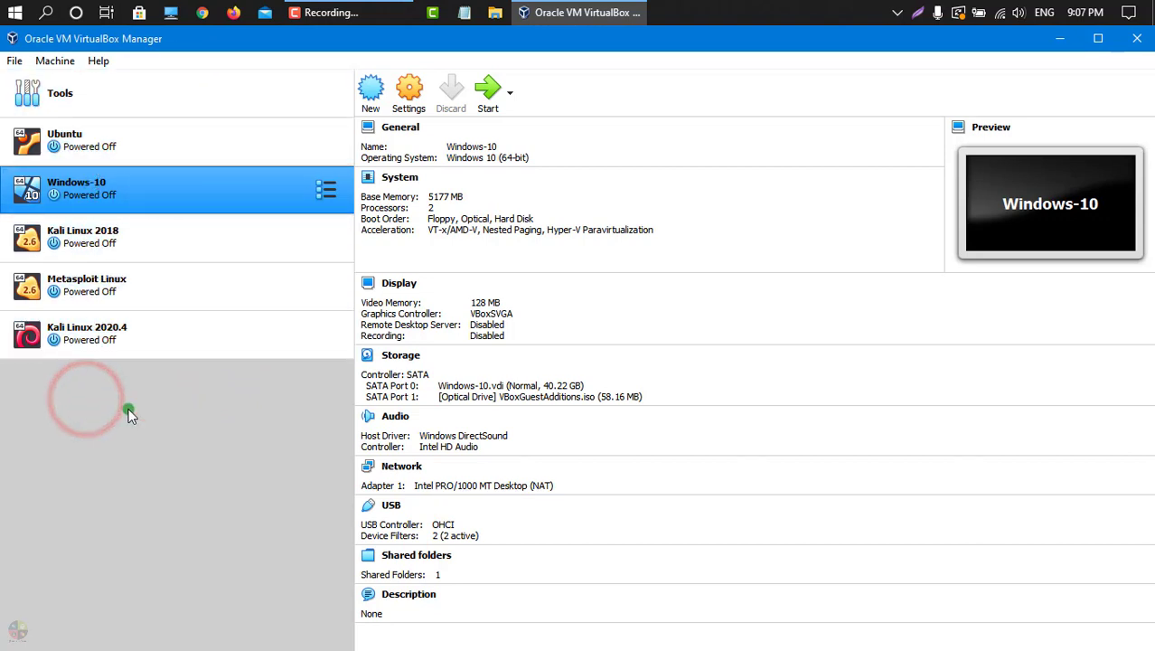
Start creating a new virtual machine and name it Ubuntu2021.
left_click(371, 99)
left_click(499, 347)
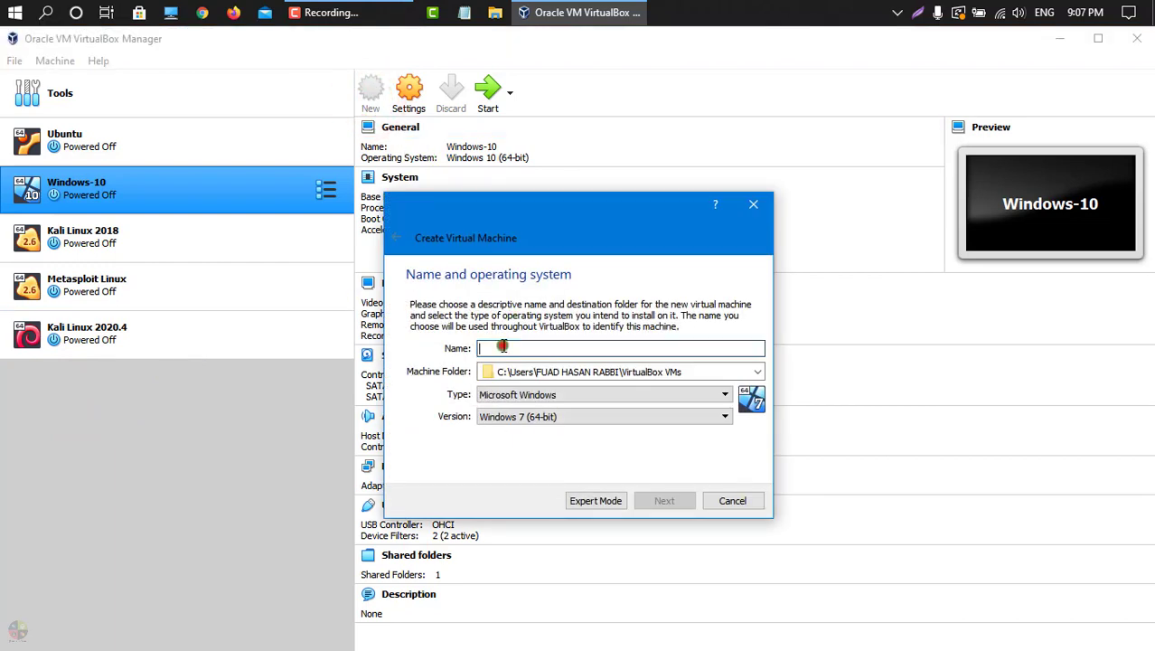
type("U")
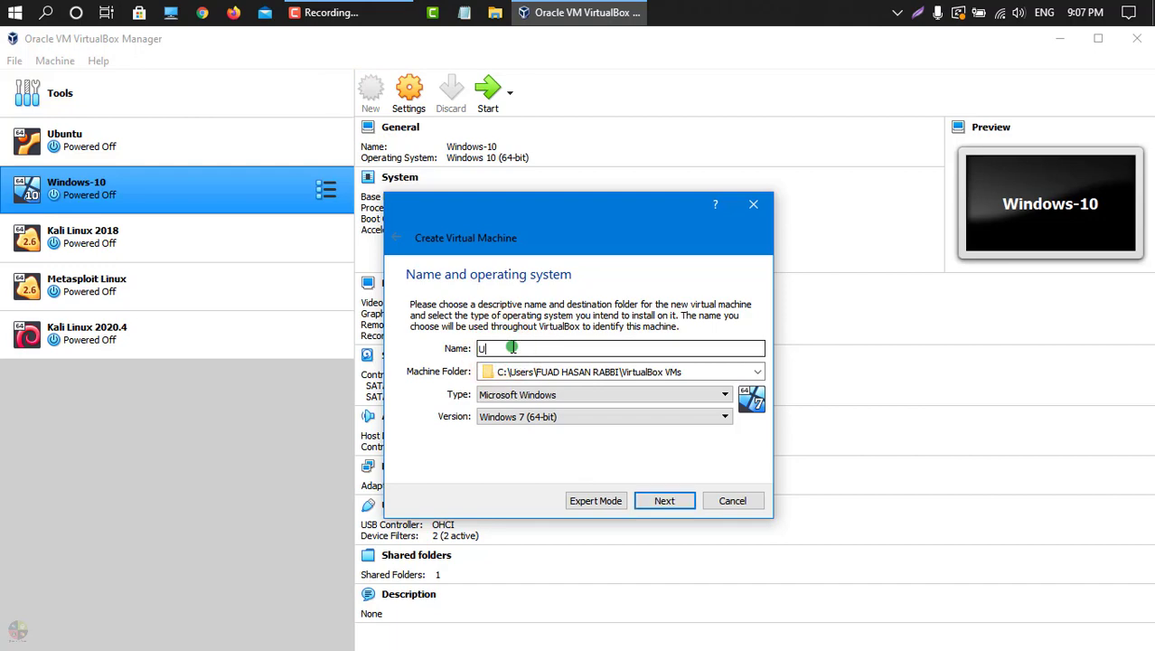
type("buntu")
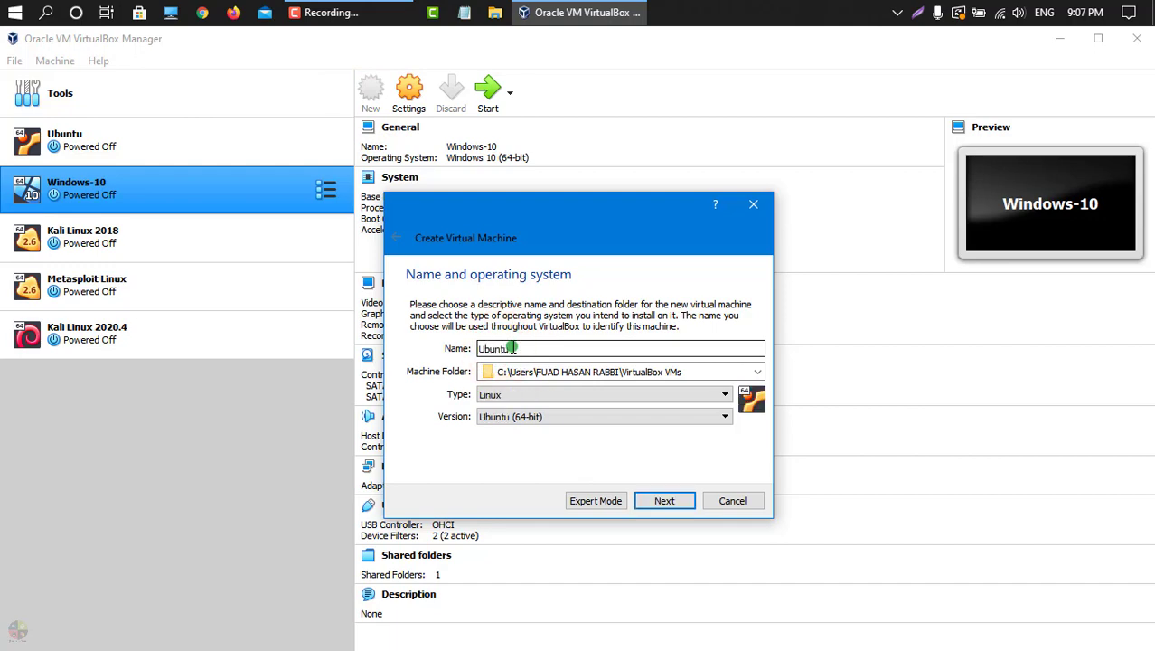
type("021")
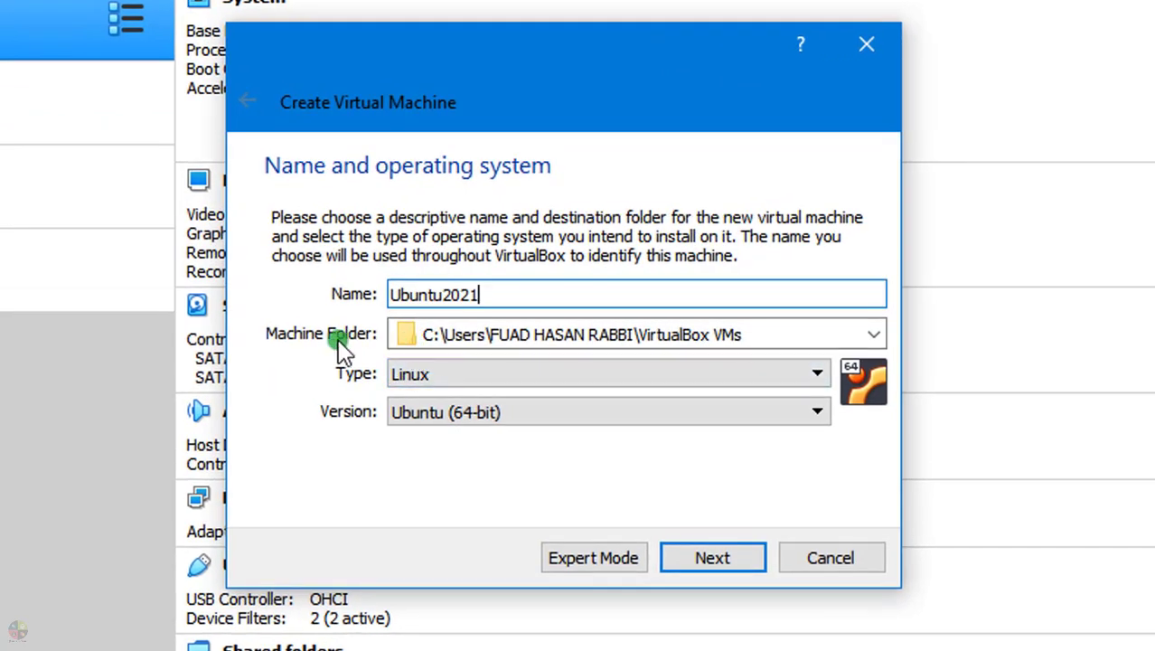
Choose Linux as the operating system type and Ubuntu (64-bit) as the version, and continue to the memory size.
left_click(425, 374)
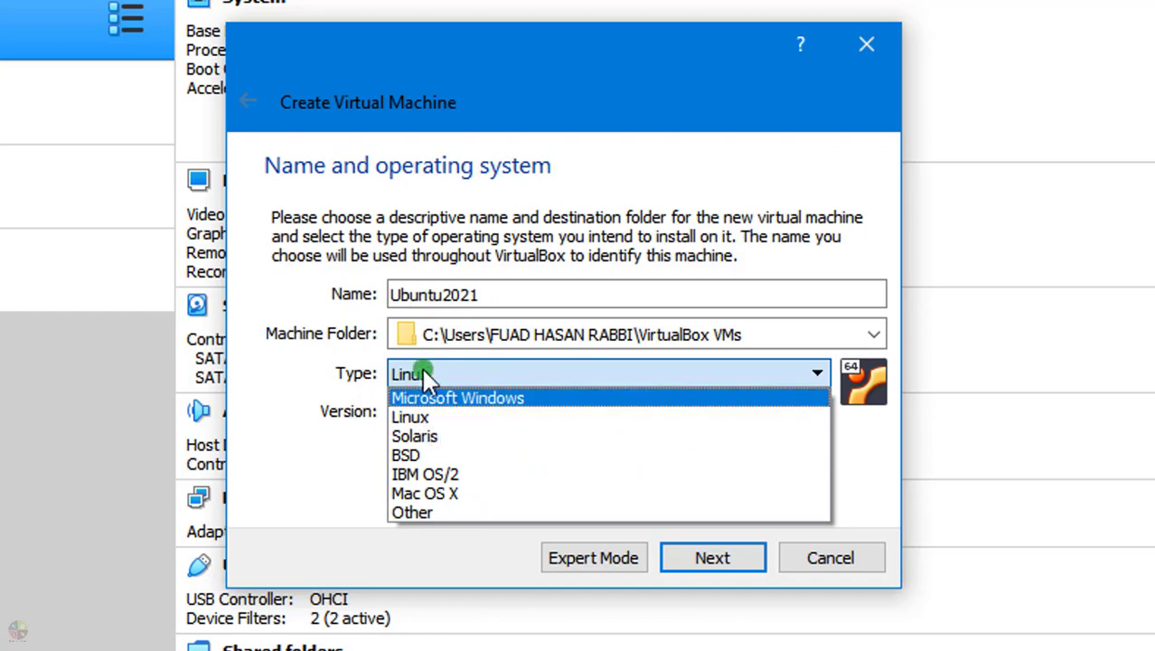
left_click(416, 416)
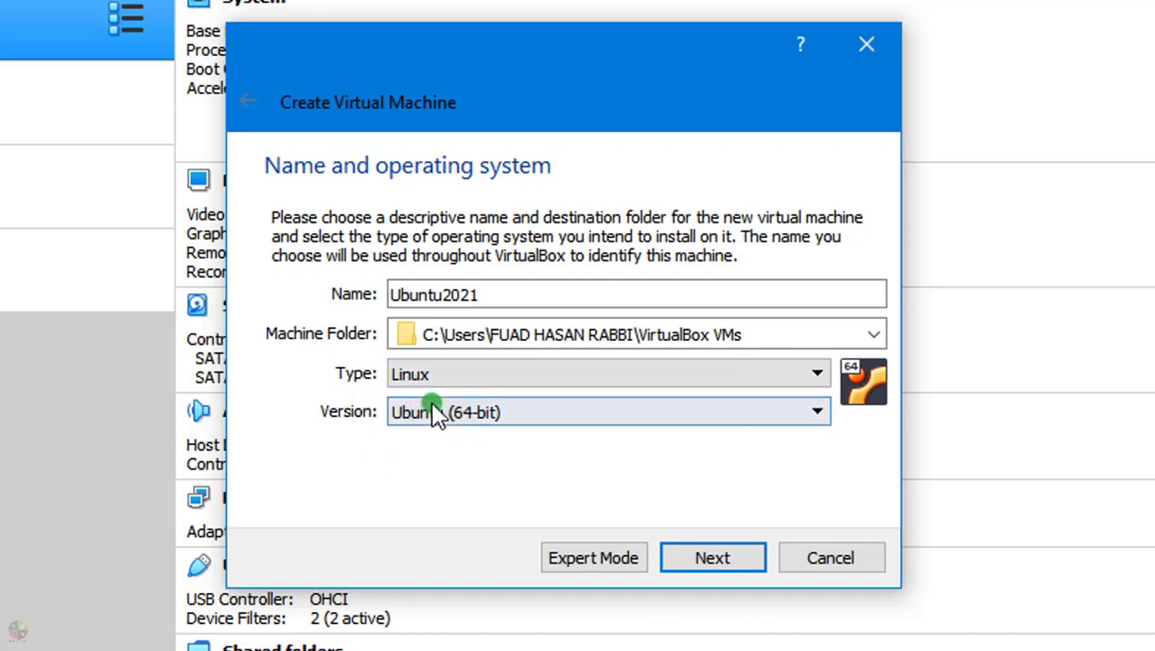
left_click(398, 420)
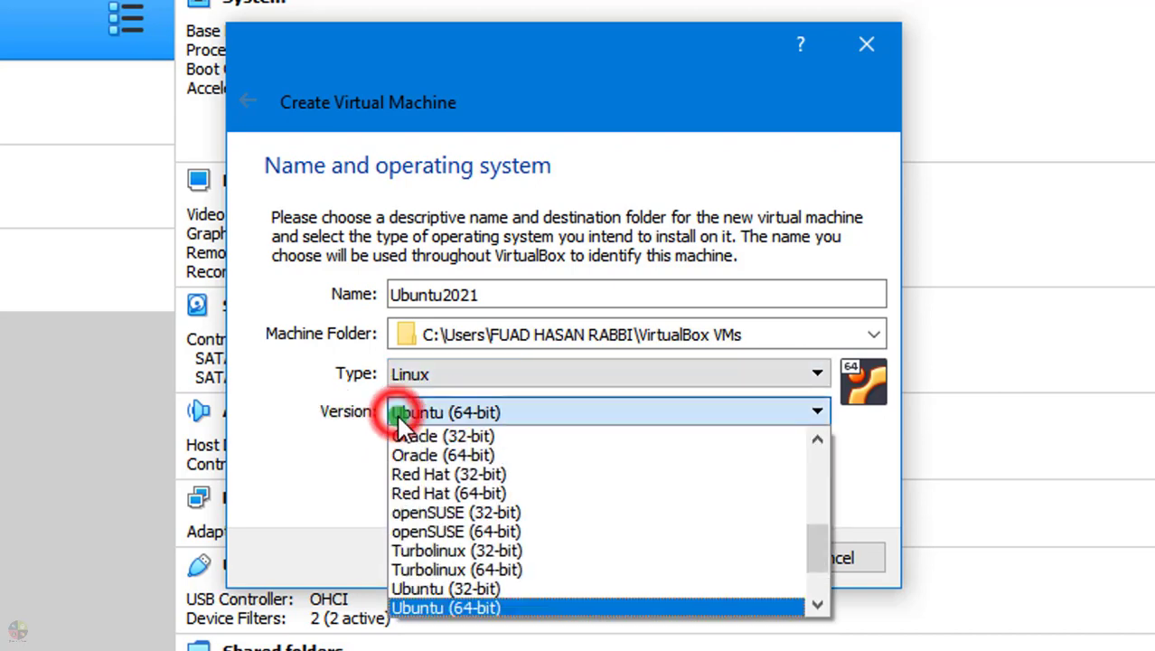
left_click(443, 608)
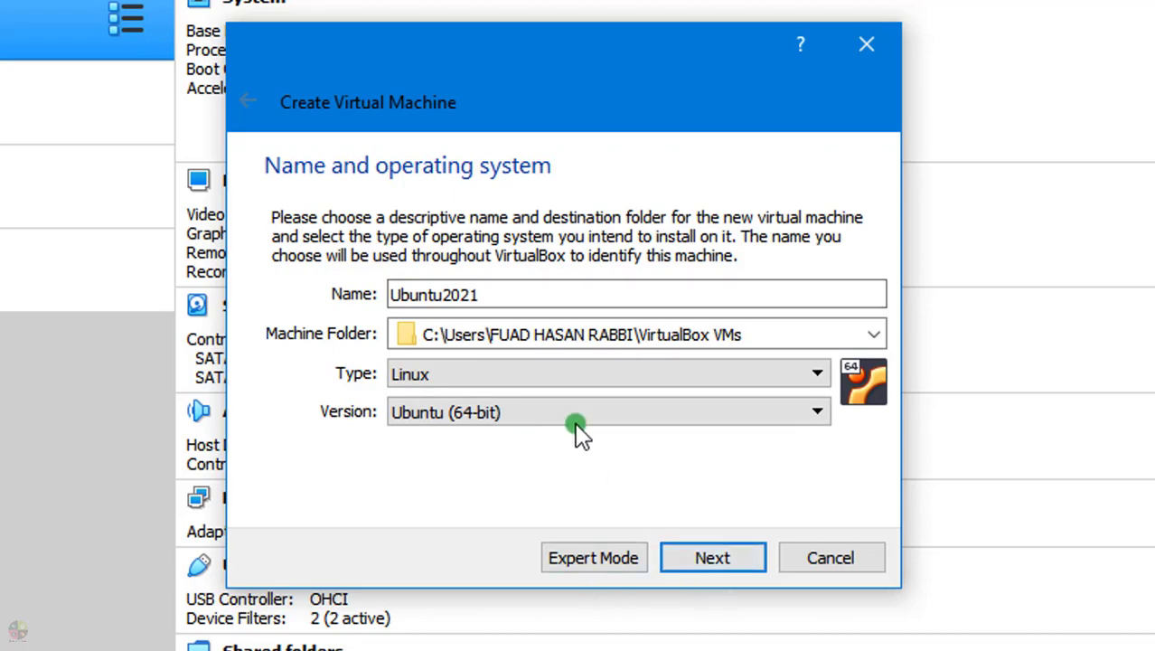
left_click_drag(511, 294, 374, 294)
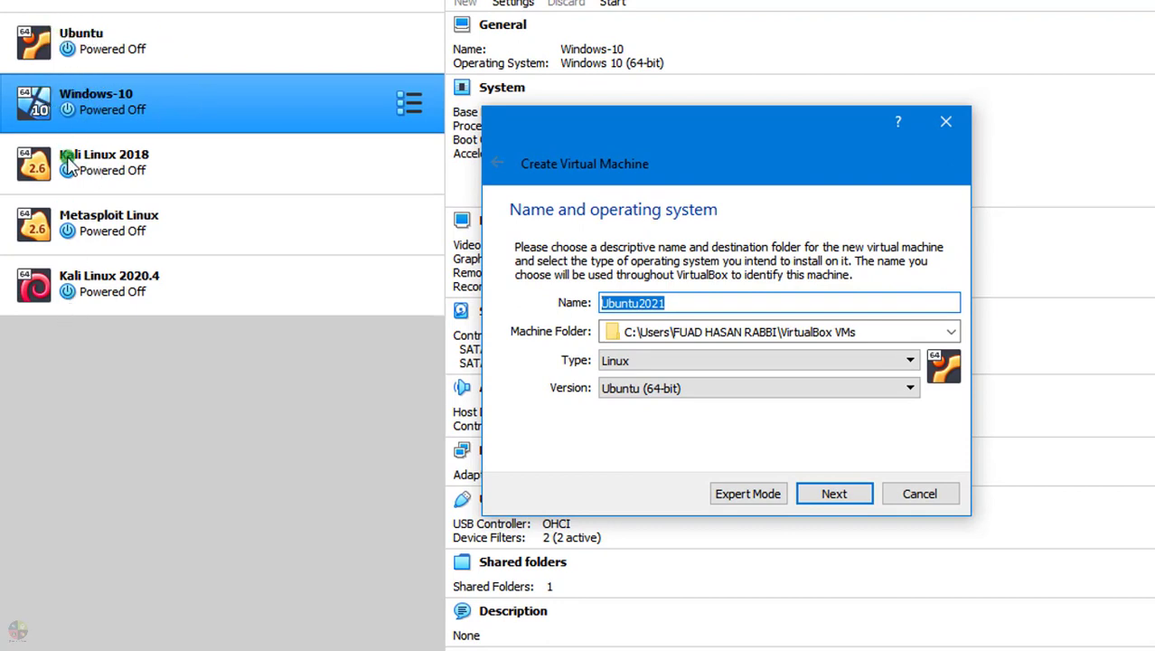
left_click(719, 305)
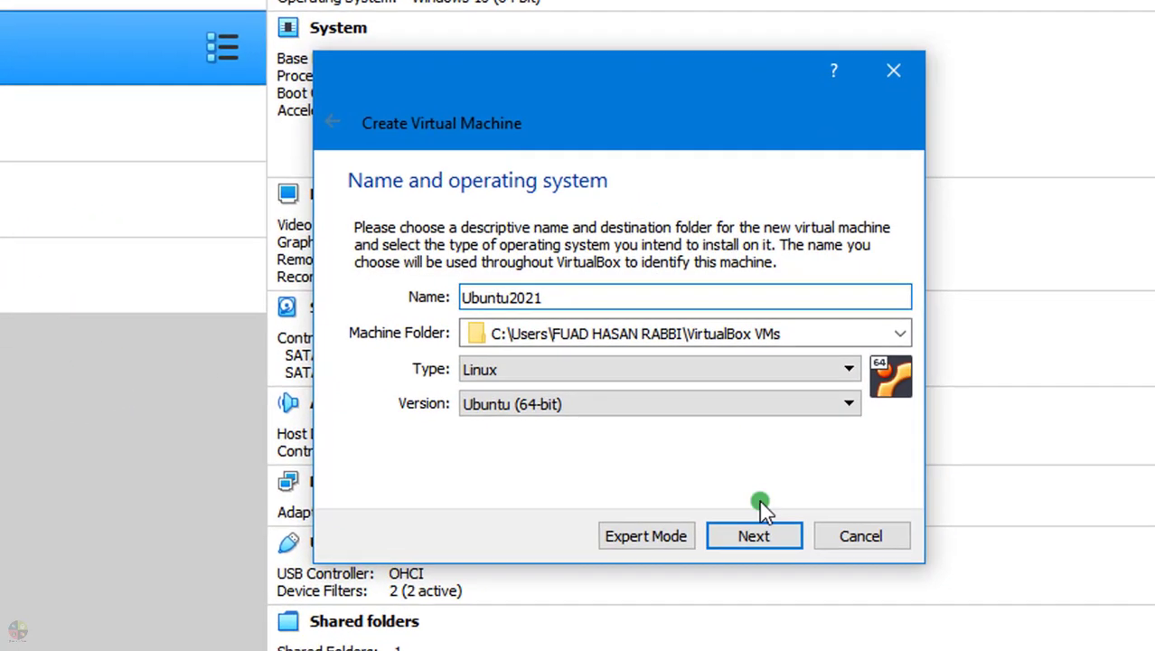
left_click(824, 505)
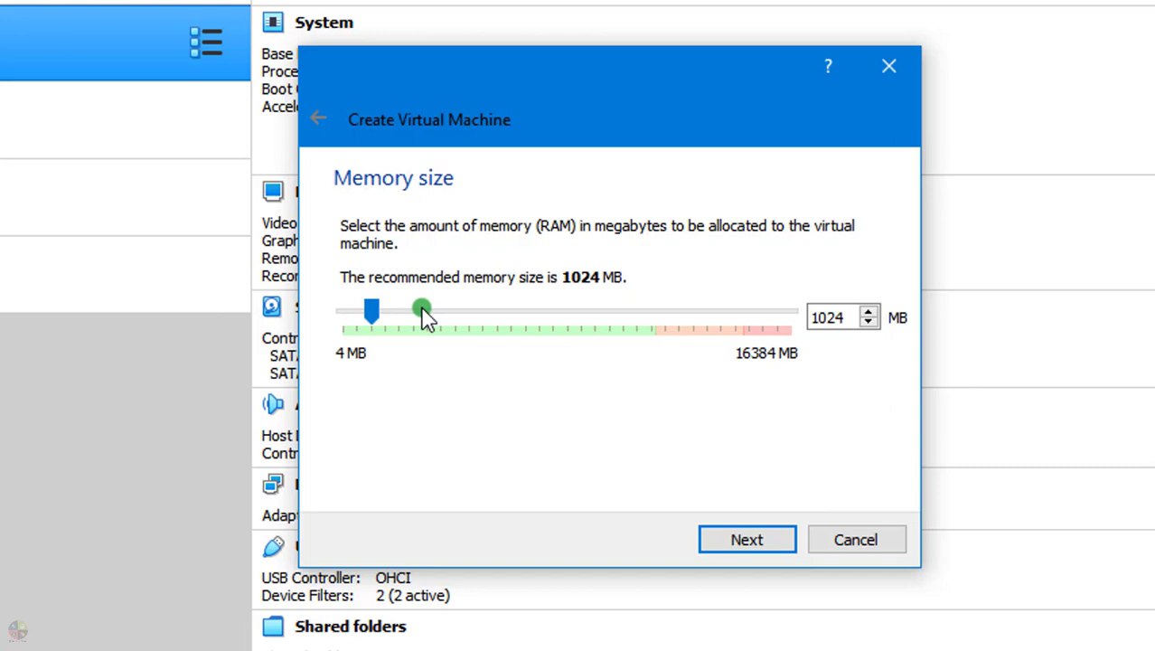
Allocate 3072 MB of memory to the virtual machine and continue to the hard disk options.
left_click_drag(373, 311, 655, 396)
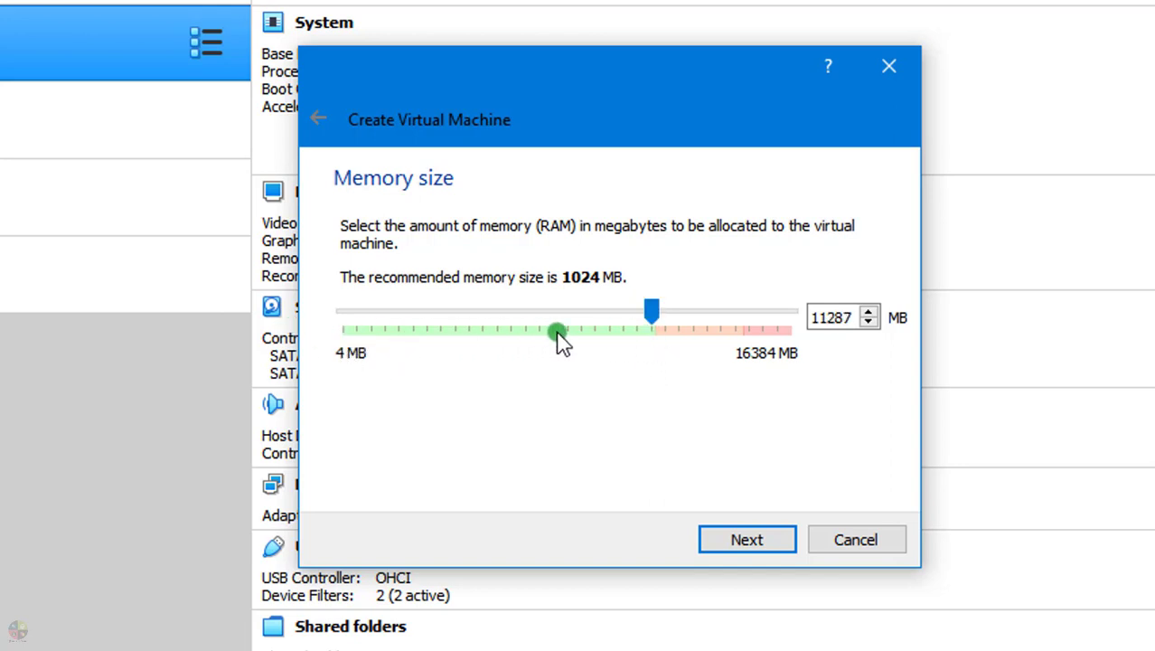
left_click_drag(637, 321, 516, 335)
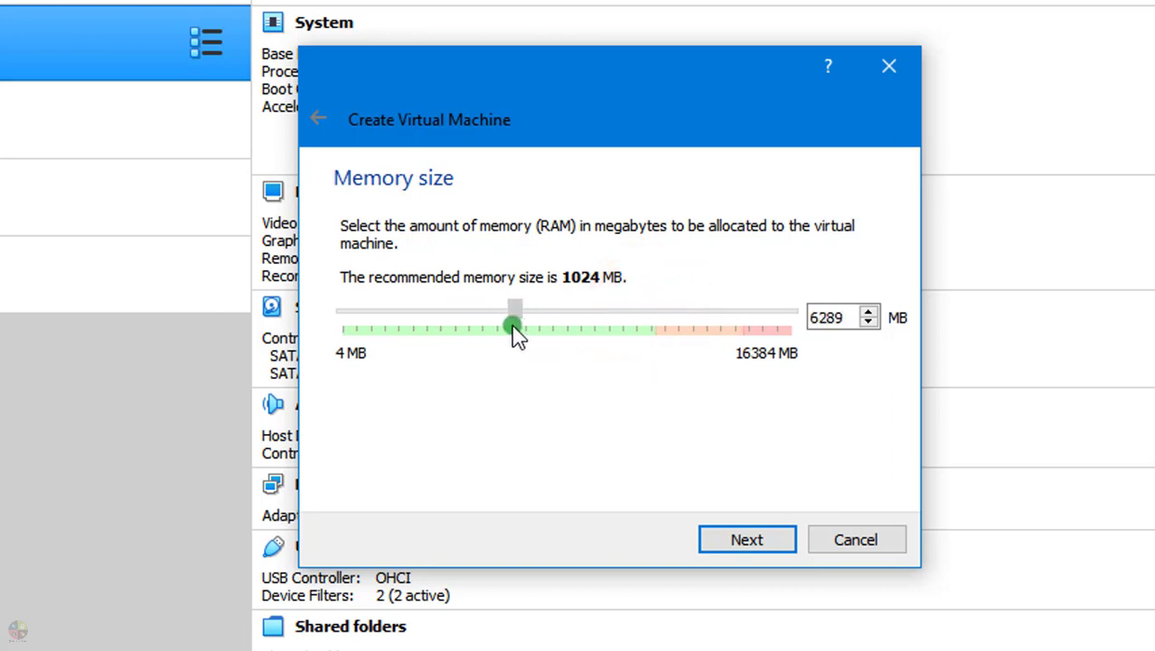
left_click(398, 392)
left_click_drag(521, 311, 437, 320)
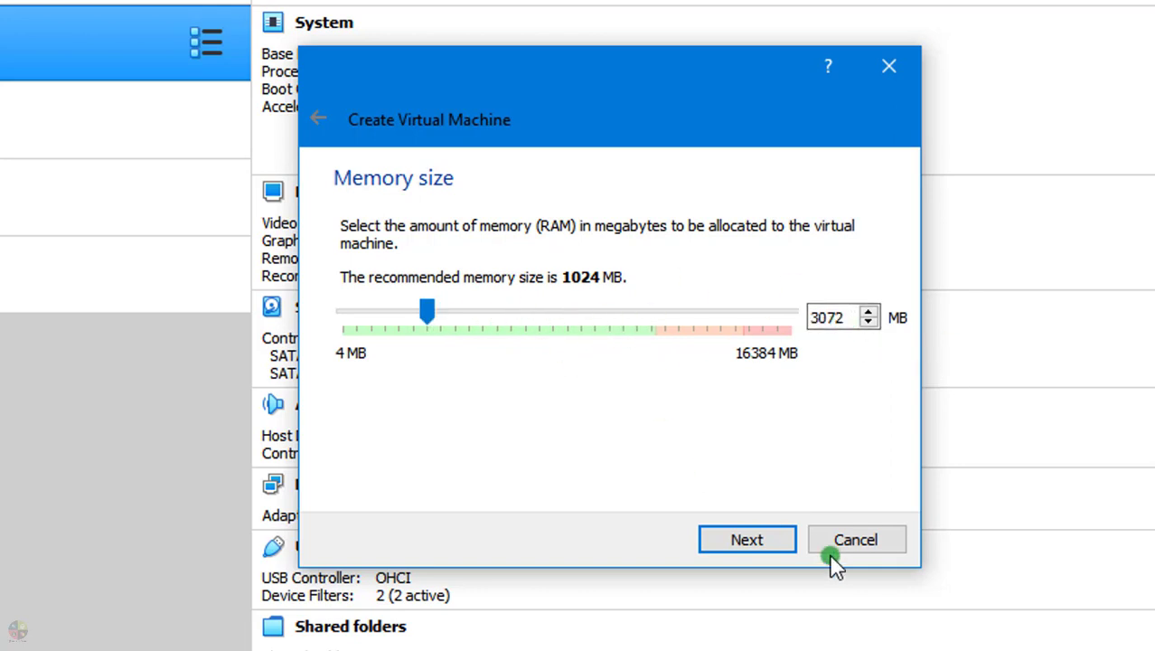
left_click(746, 542)
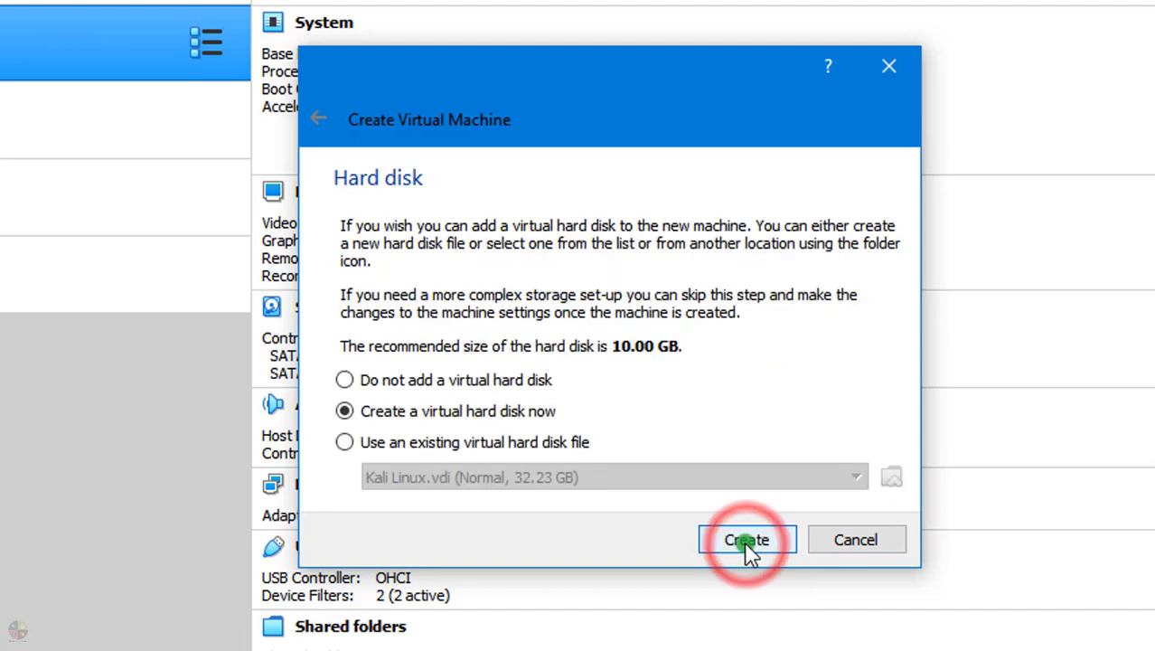
Create a new VDI virtual hard disk of 12.62 GB for the machine and finish the setup.
left_click(743, 543)
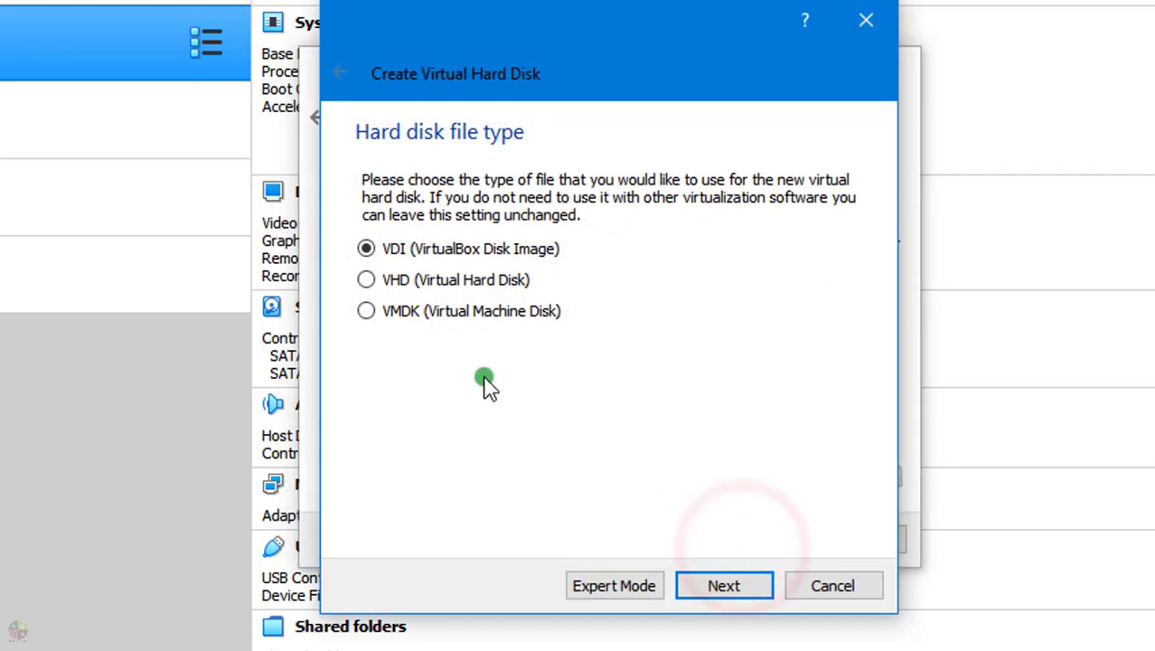
left_click(743, 586)
left_click(718, 583)
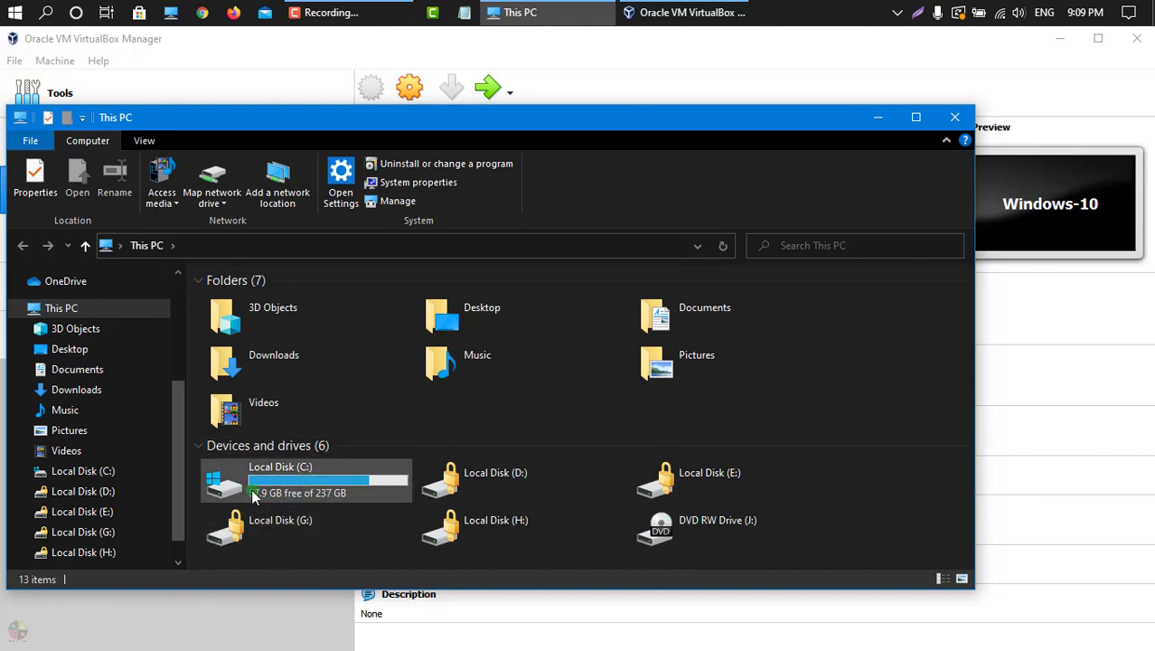
left_click(954, 124)
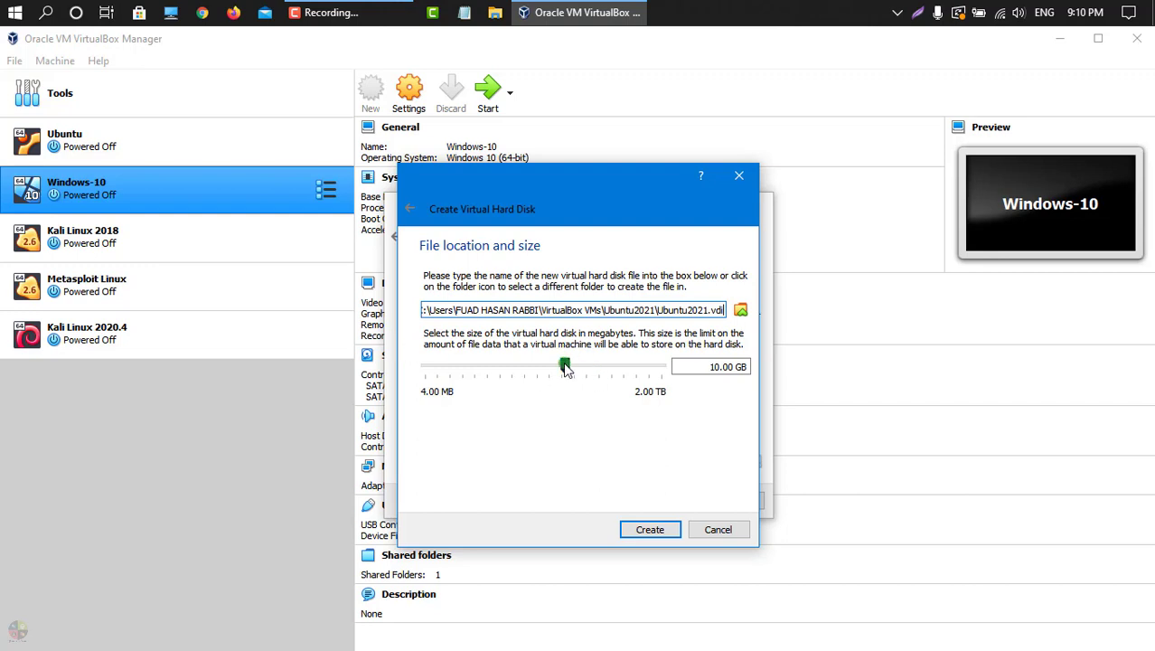
left_click_drag(565, 366, 581, 382)
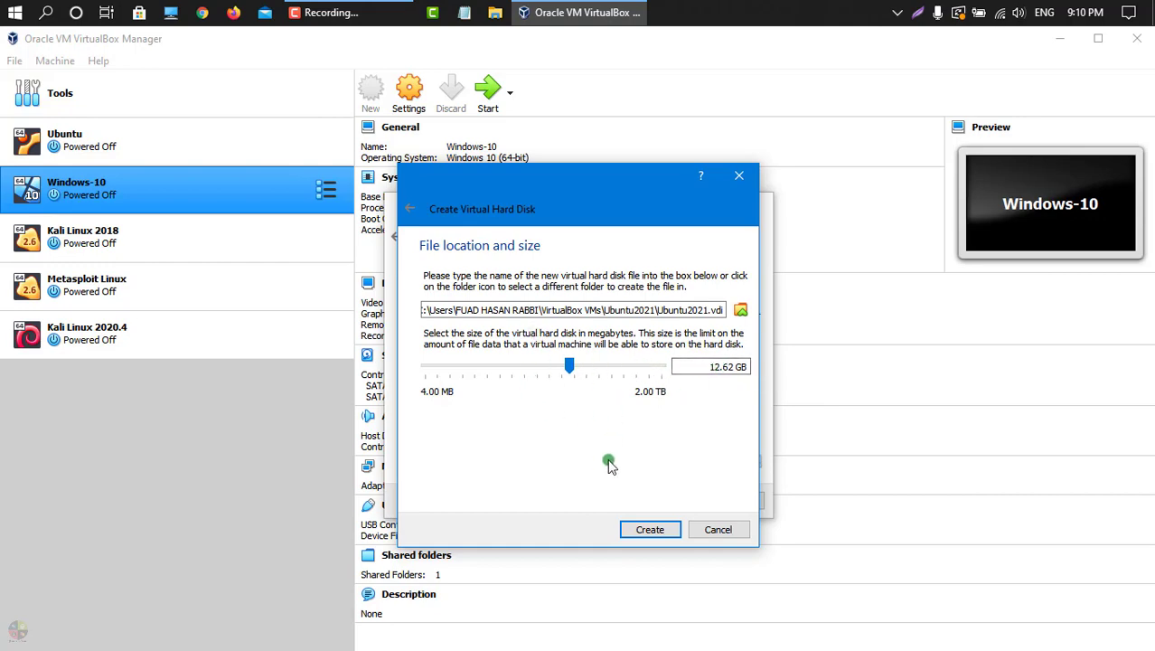
left_click(650, 531)
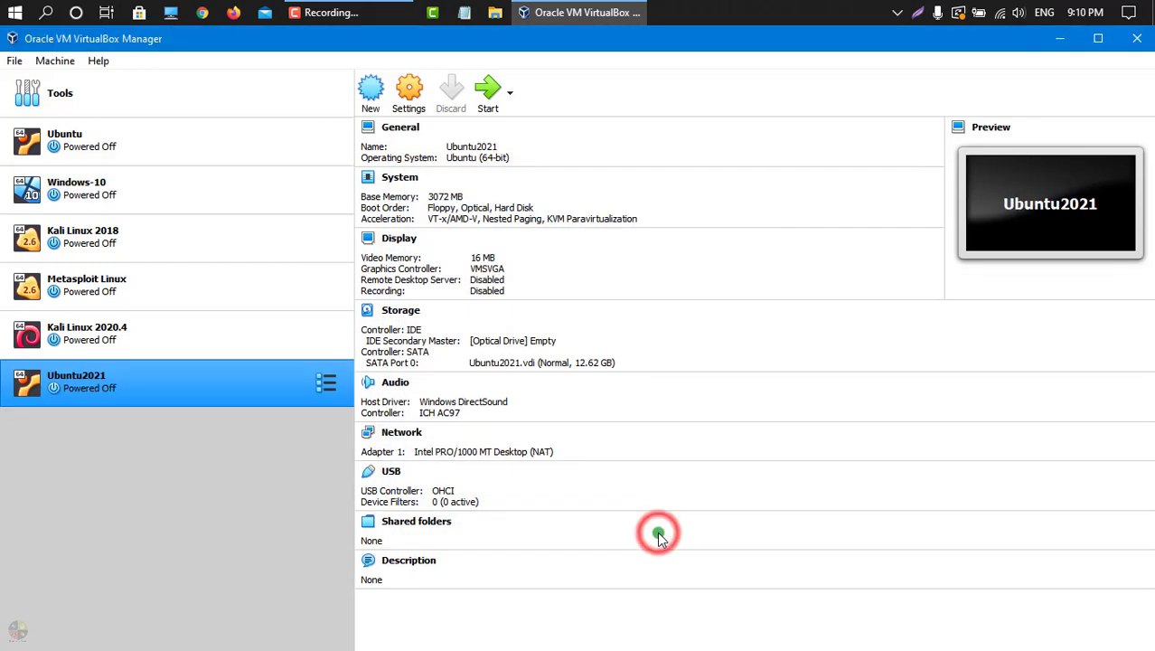
In the Ubuntu2021 machine's settings, set the processor count to 2 and the video memory to 128 MB.
left_click(156, 403)
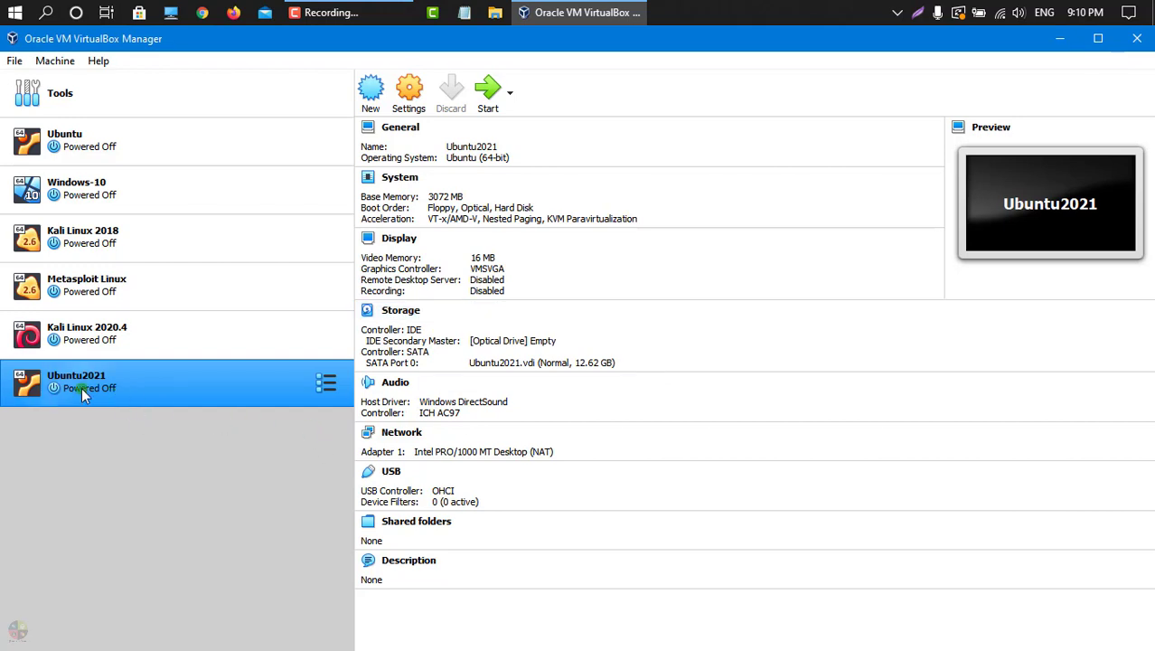
left_click(141, 387)
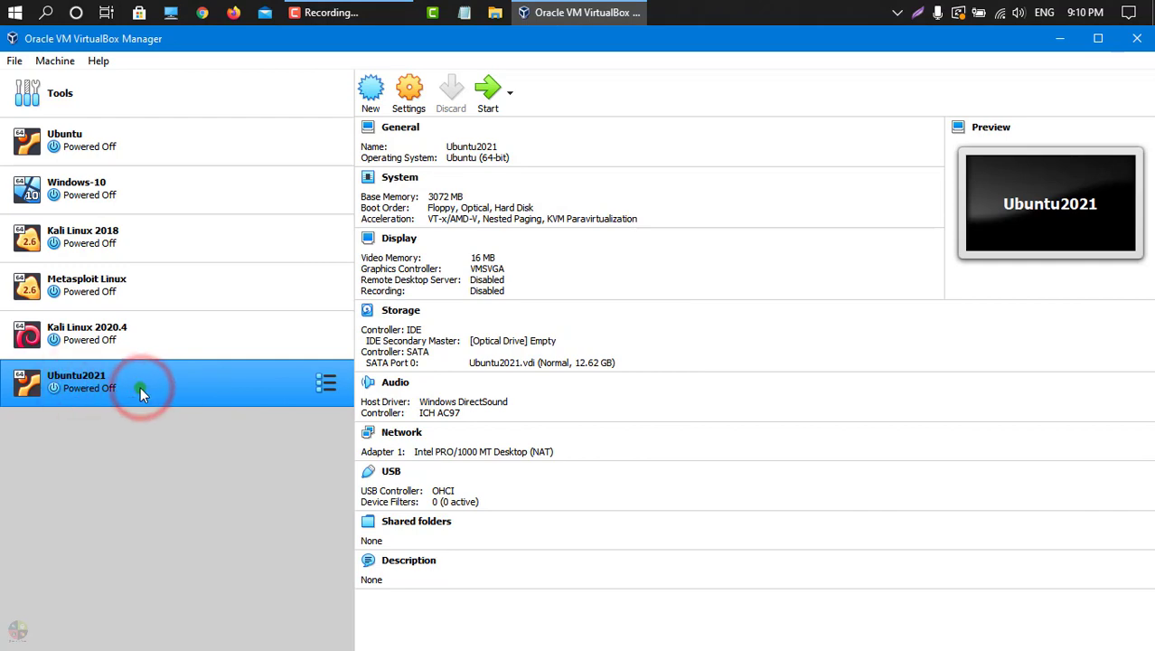
left_click(409, 102)
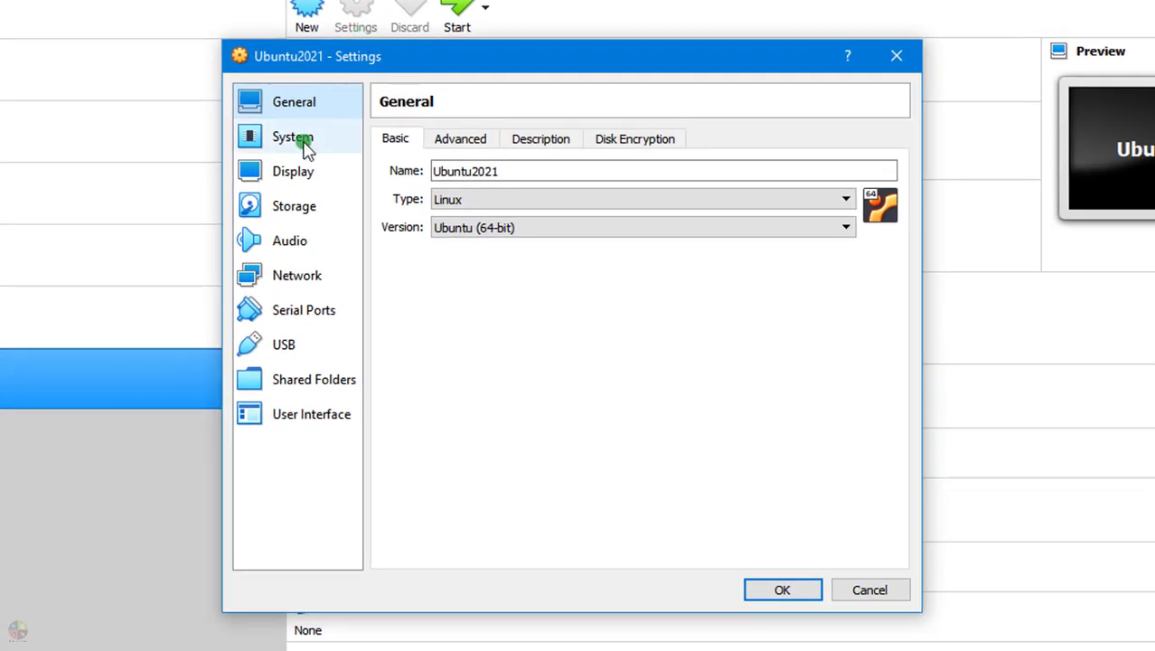
left_click(305, 146)
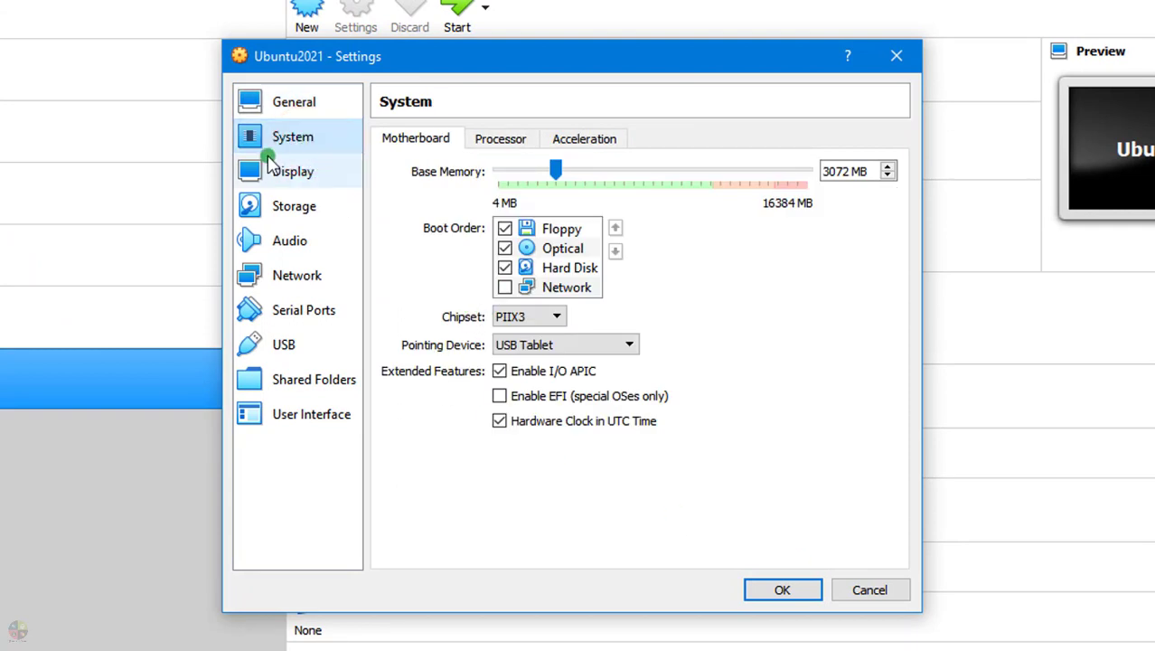
left_click(514, 145)
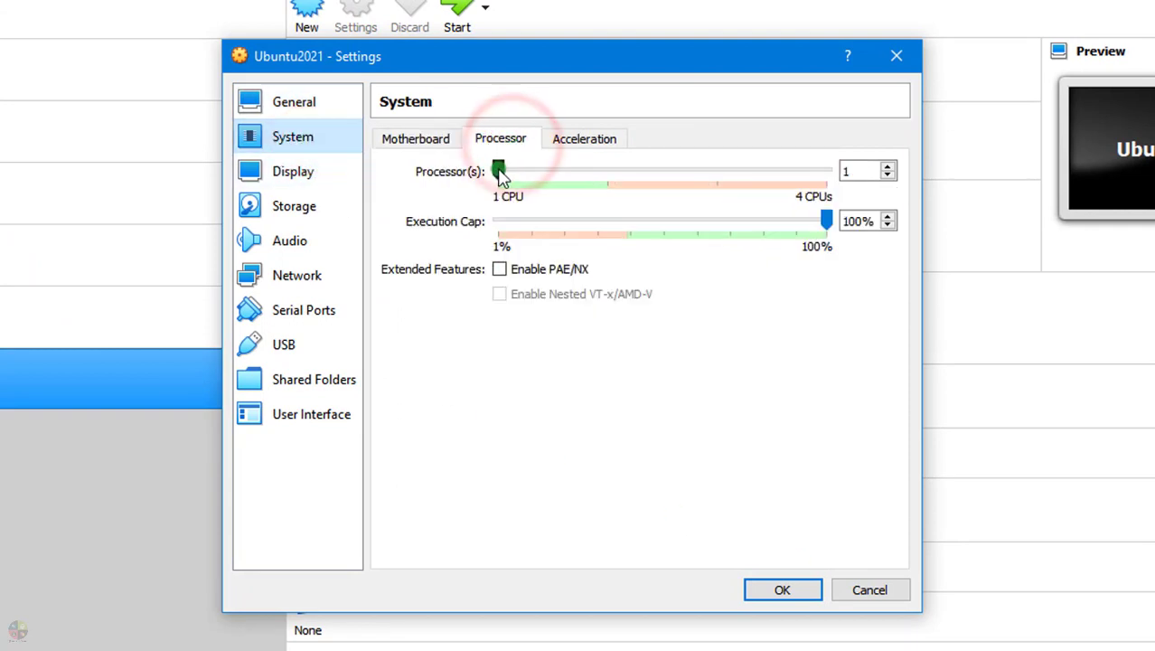
mouse_move(502, 174)
left_mouse_down()
mouse_move(602, 179)
mouse_move(583, 190)
mouse_move(622, 191)
mouse_move(590, 183)
mouse_move(589, 193)
left_mouse_up()
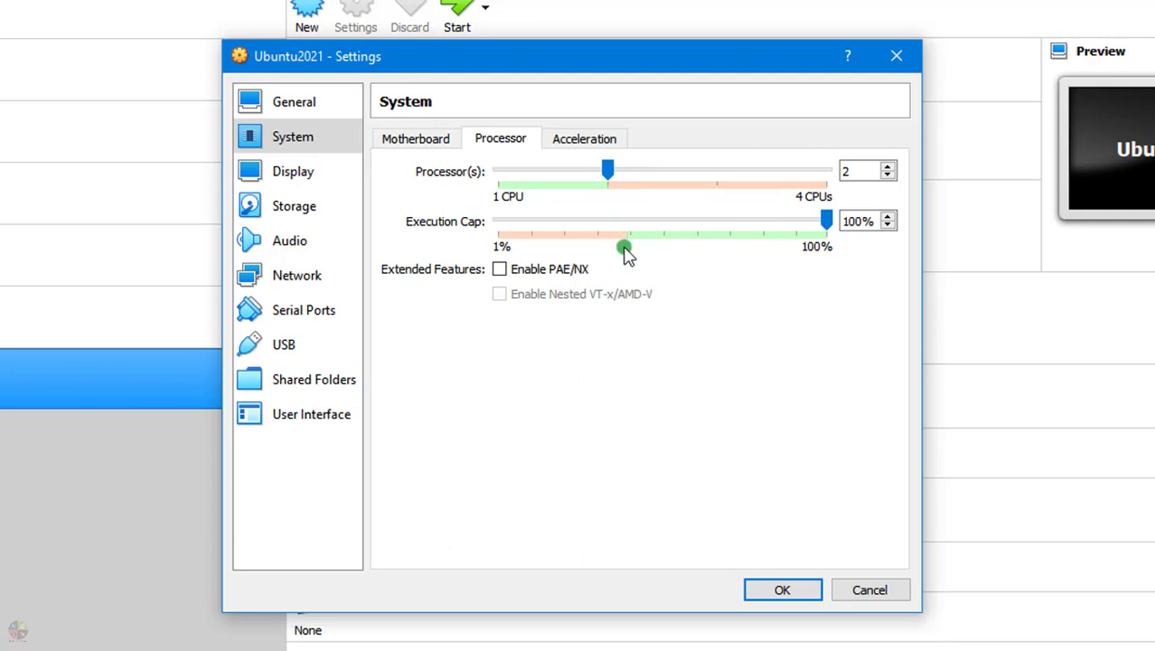
left_click(276, 175)
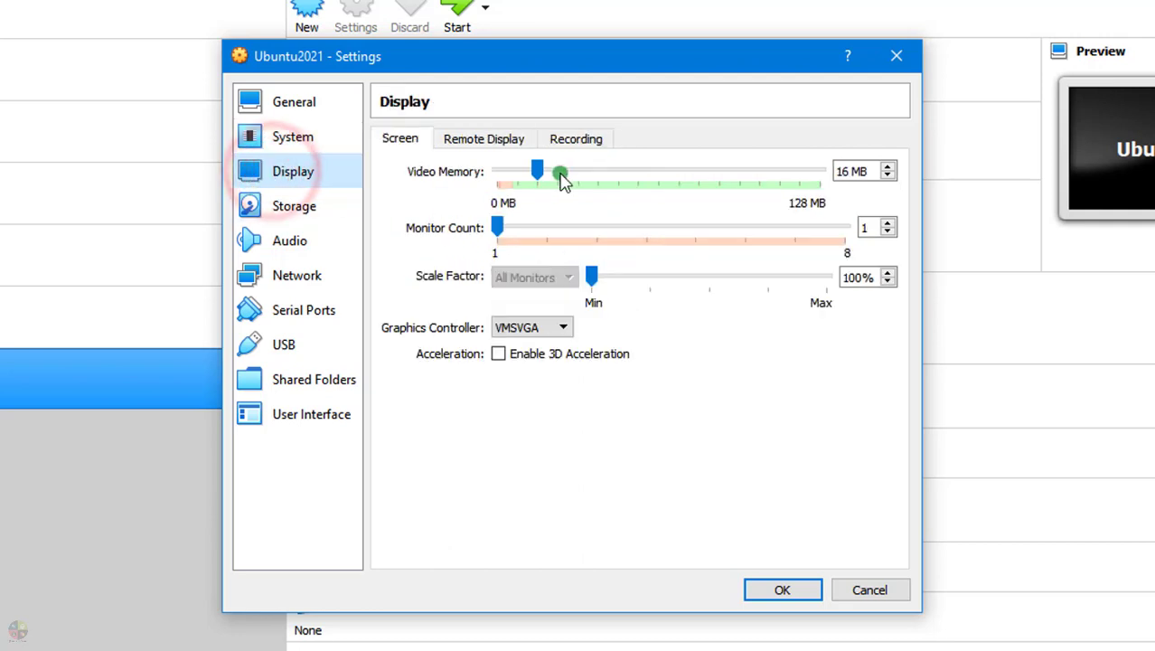
left_click_drag(545, 172, 824, 172)
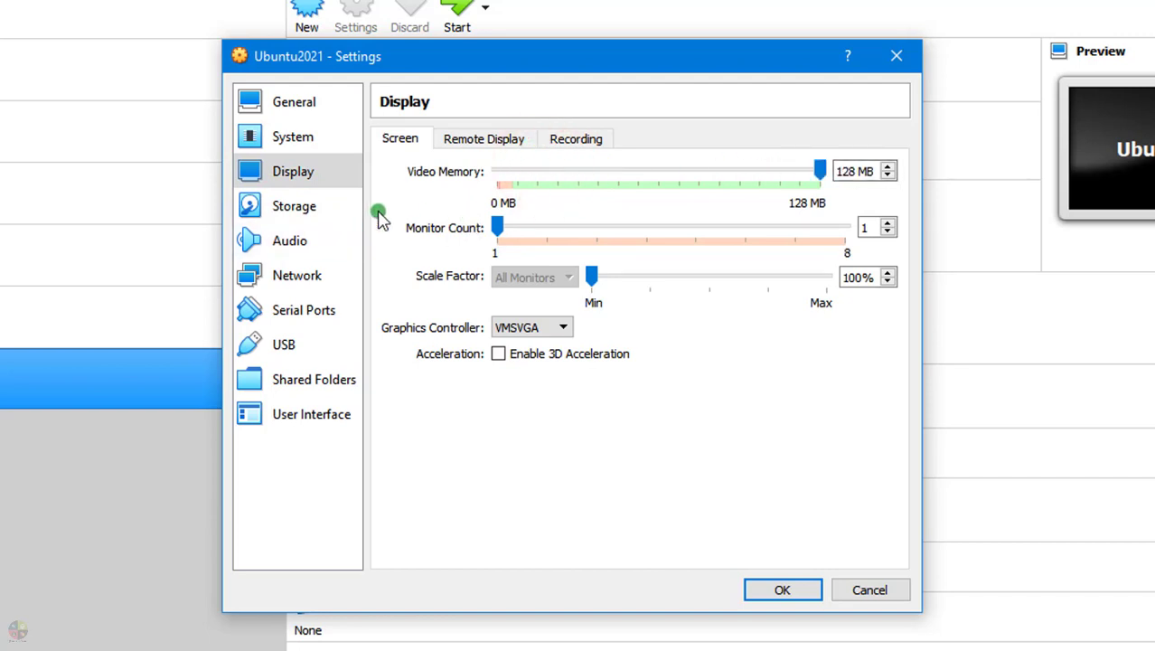
Load ubuntu-20.04.2.0-desktop-amd64.iso from Downloads into the machine's empty IDE optical drive, enable Live CD/DVD for it, and save the settings.
left_click(315, 213)
left_click(431, 189)
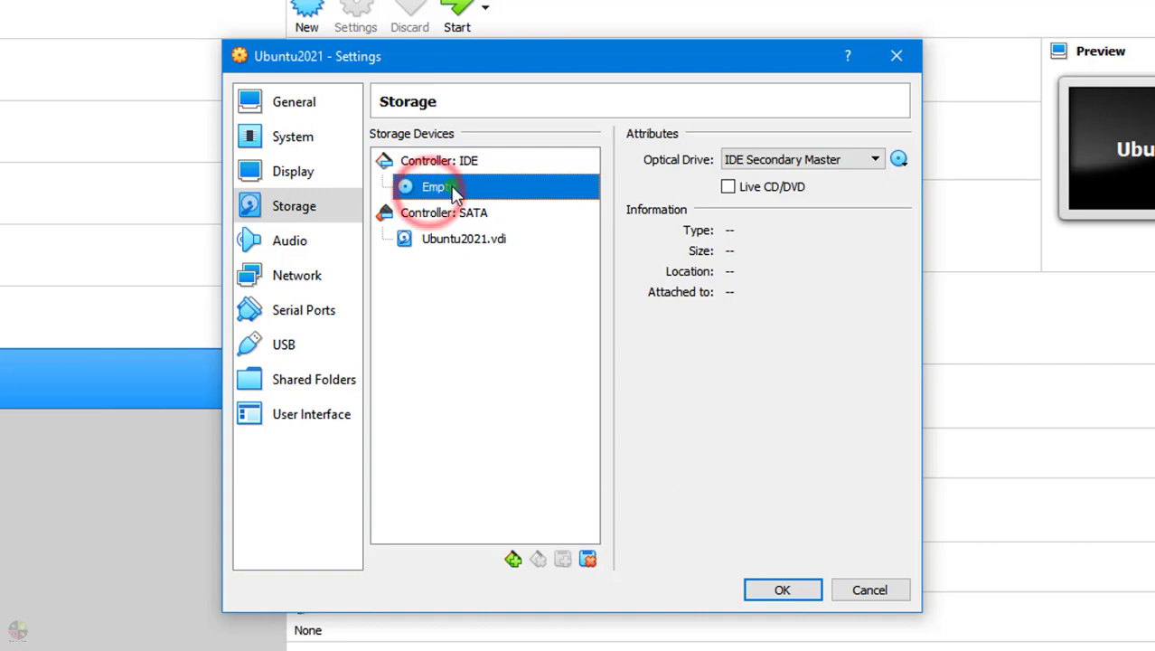
left_click(900, 161)
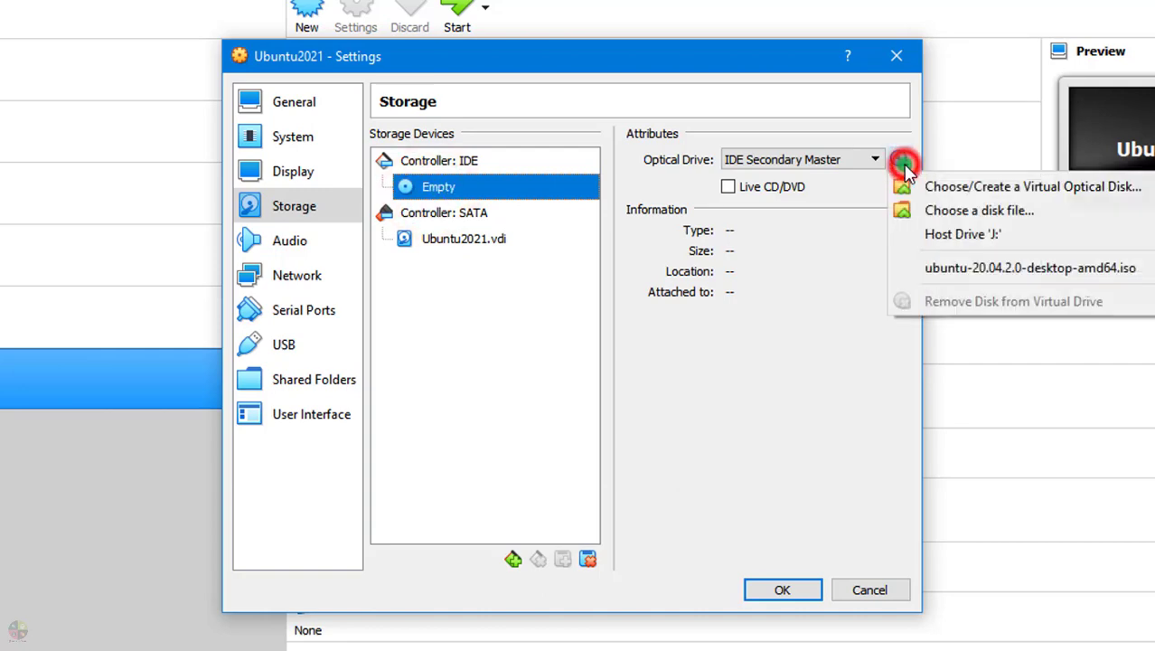
left_click(976, 216)
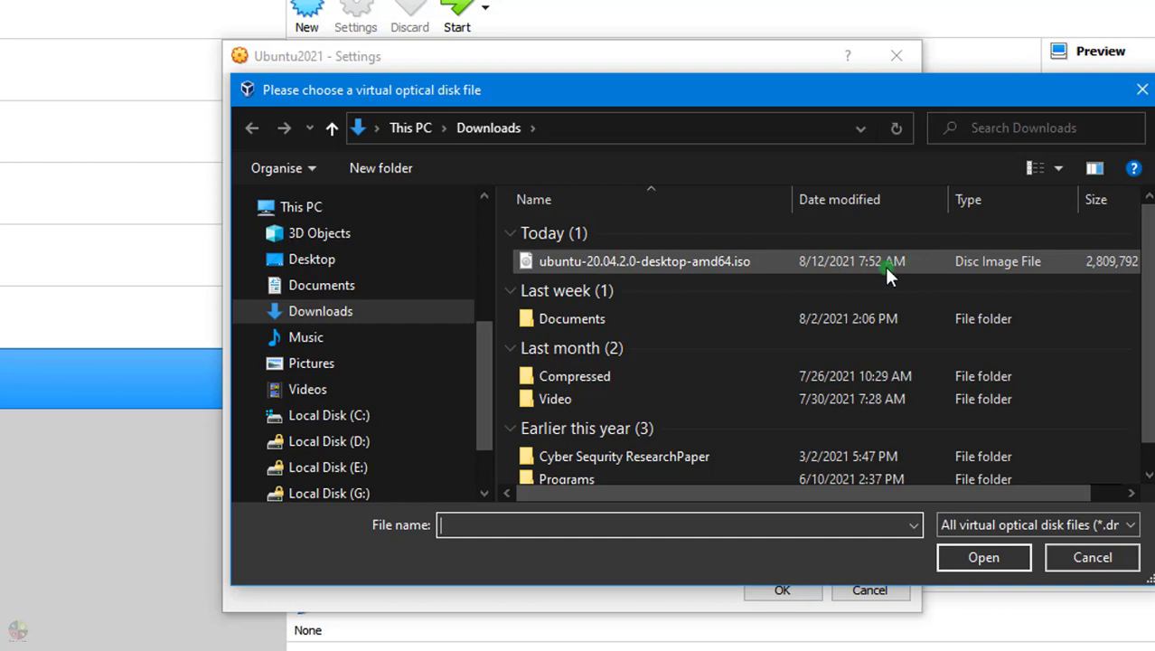
left_click(317, 312)
left_click(589, 261)
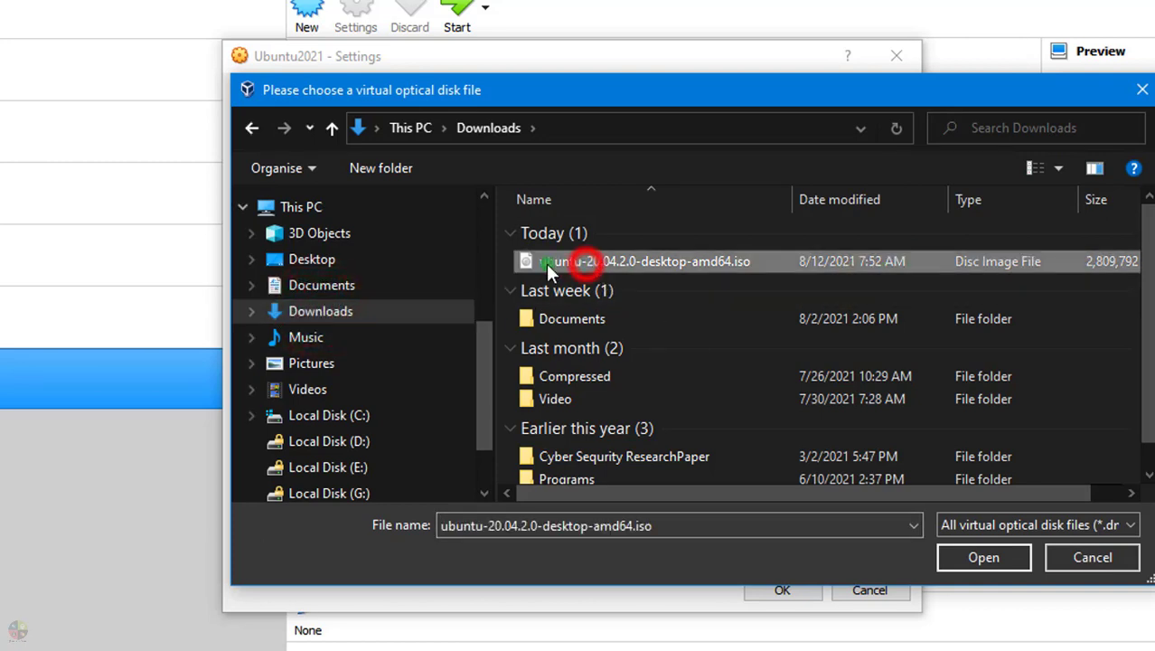
left_click(633, 254)
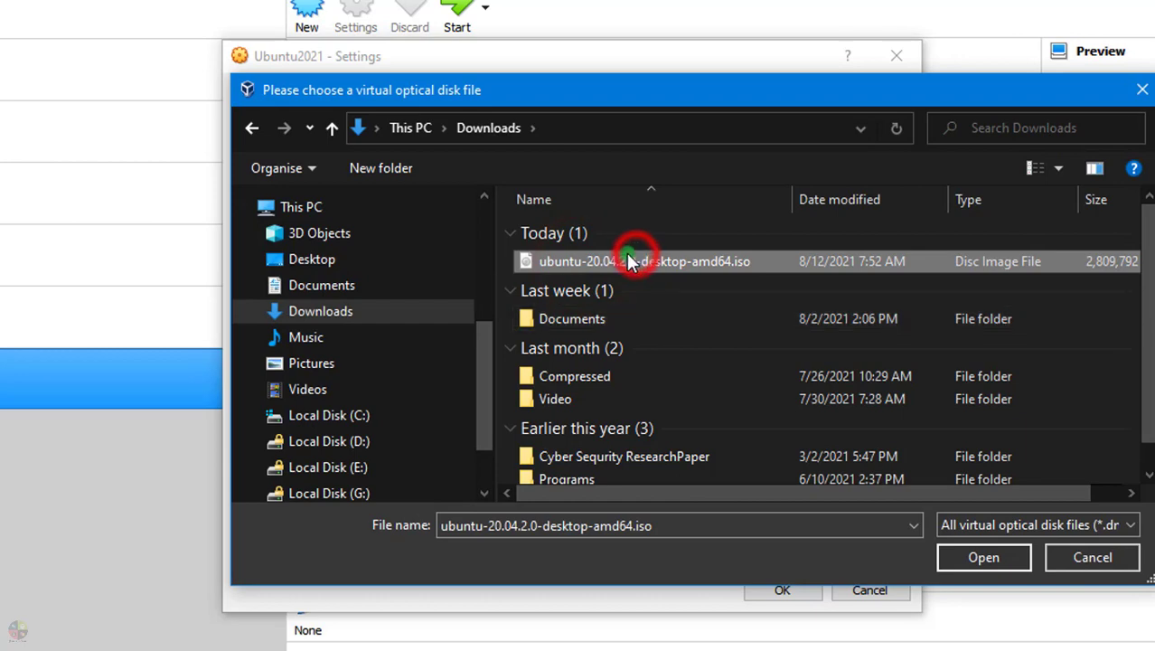
left_click(824, 267)
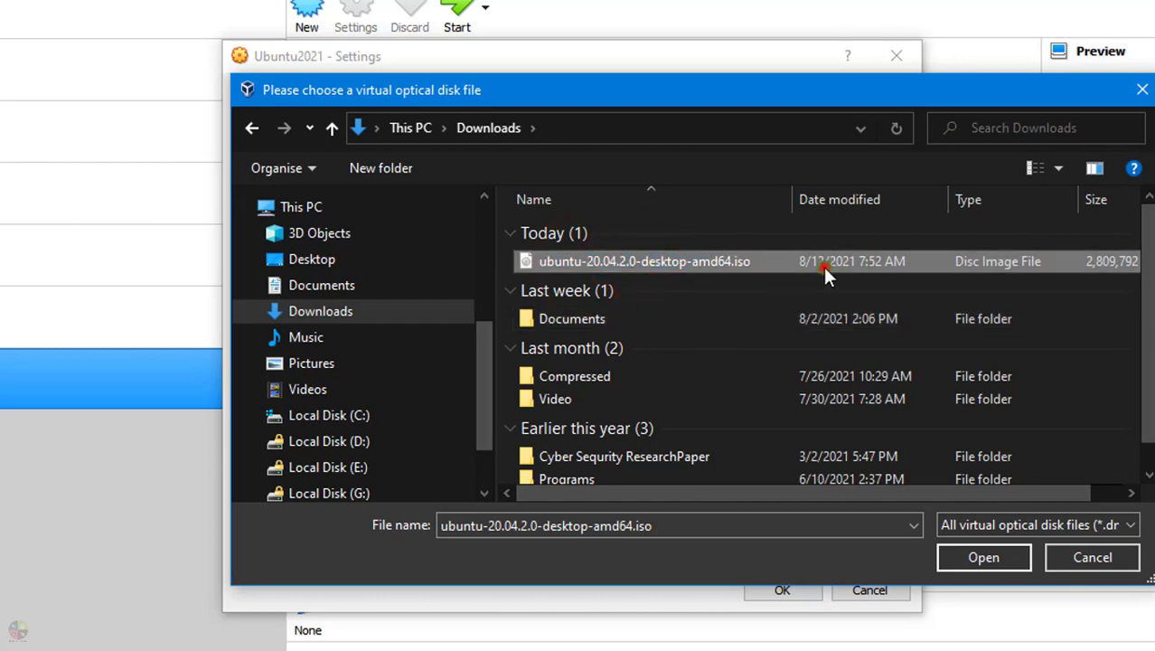
left_click(983, 562)
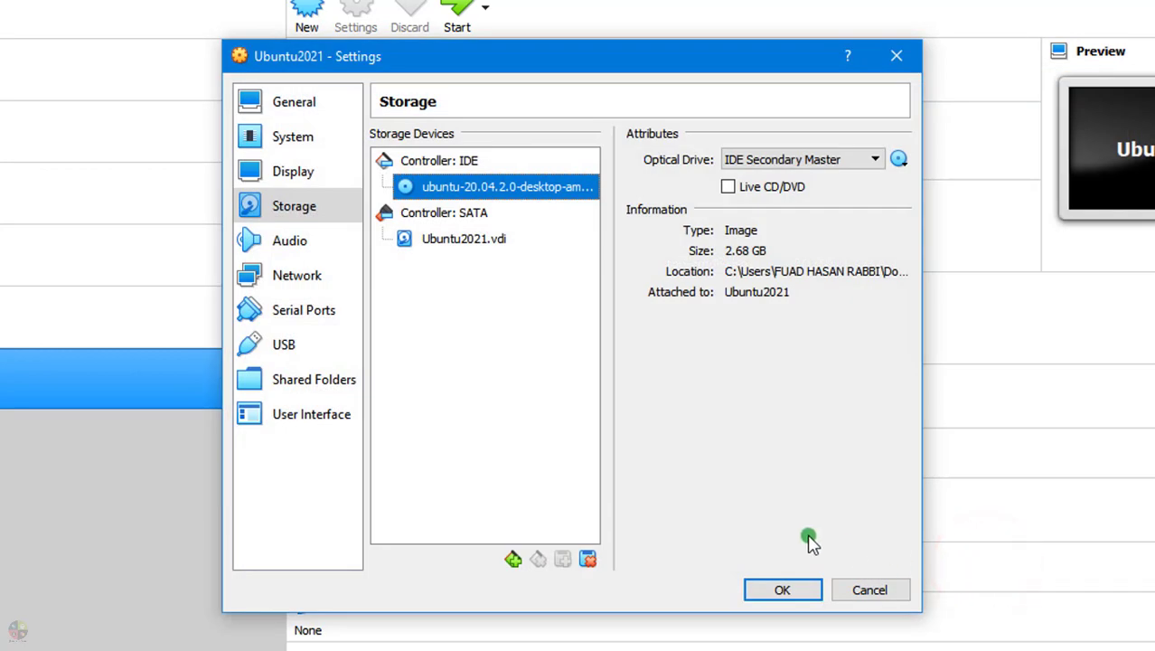
left_click(728, 186)
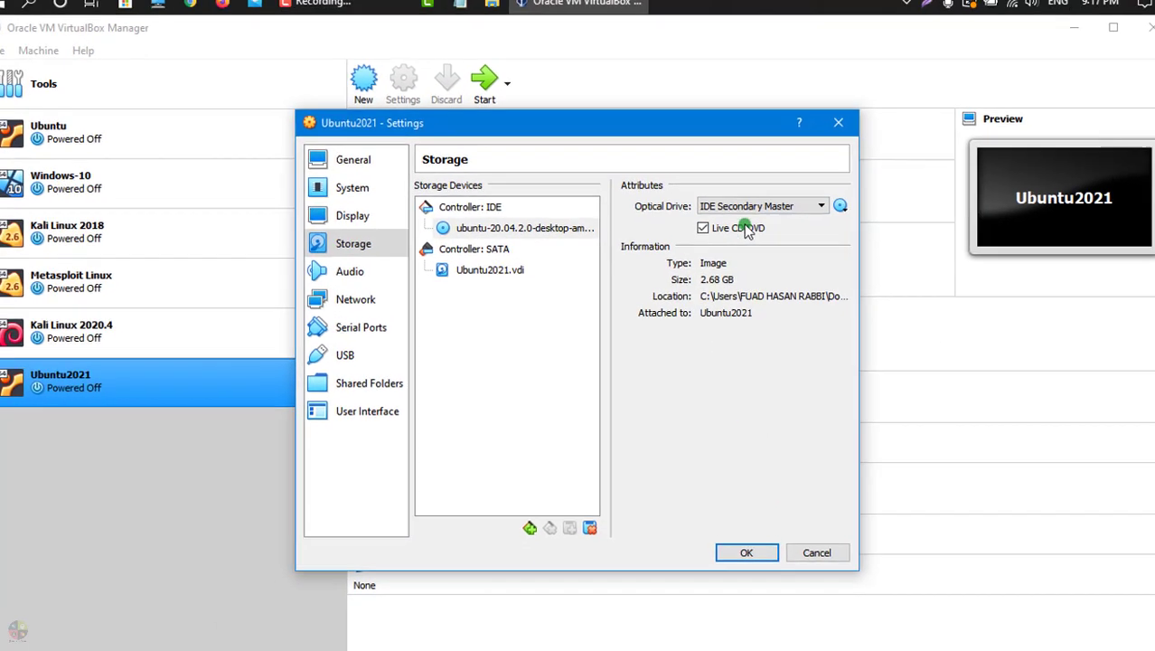
left_click(770, 596)
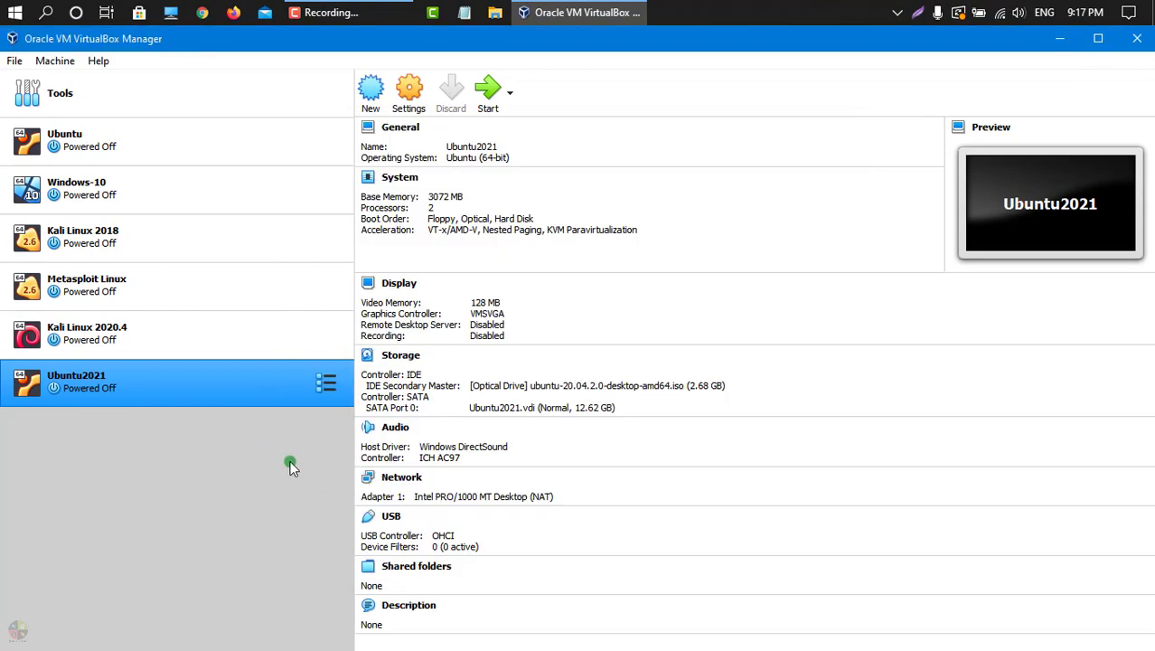
Start the Ubuntu2021 machine and select ubuntu-20.04.2.0-desktop-amd64.iso as its start-up disk.
left_click(78, 381)
left_click(499, 94)
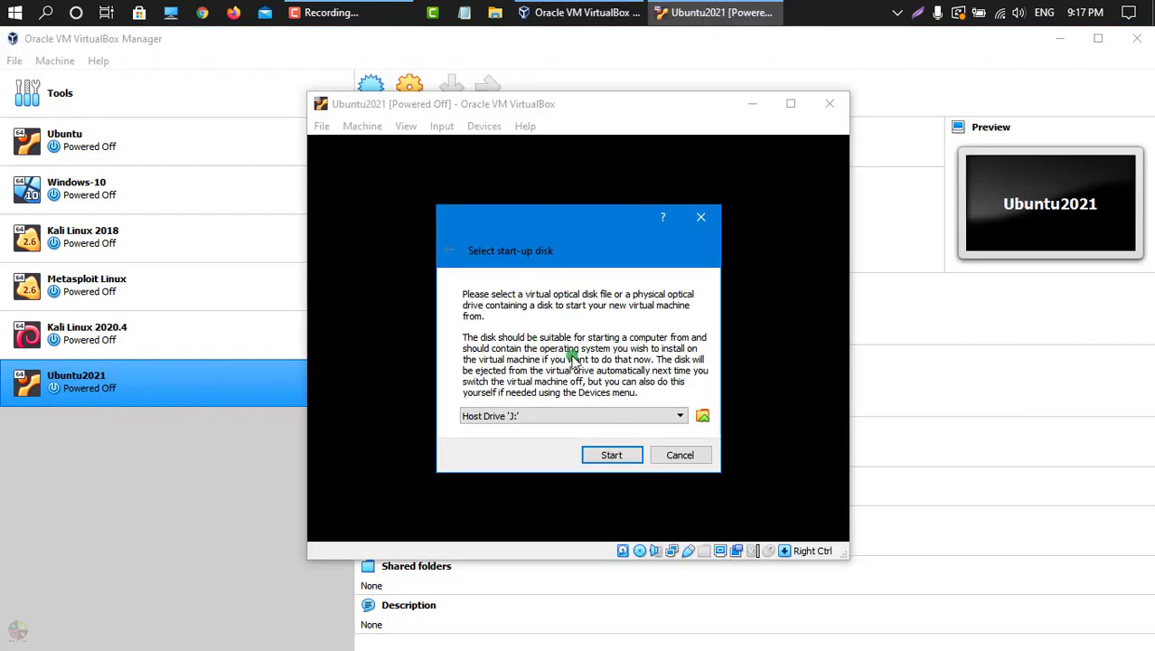
left_click(702, 417)
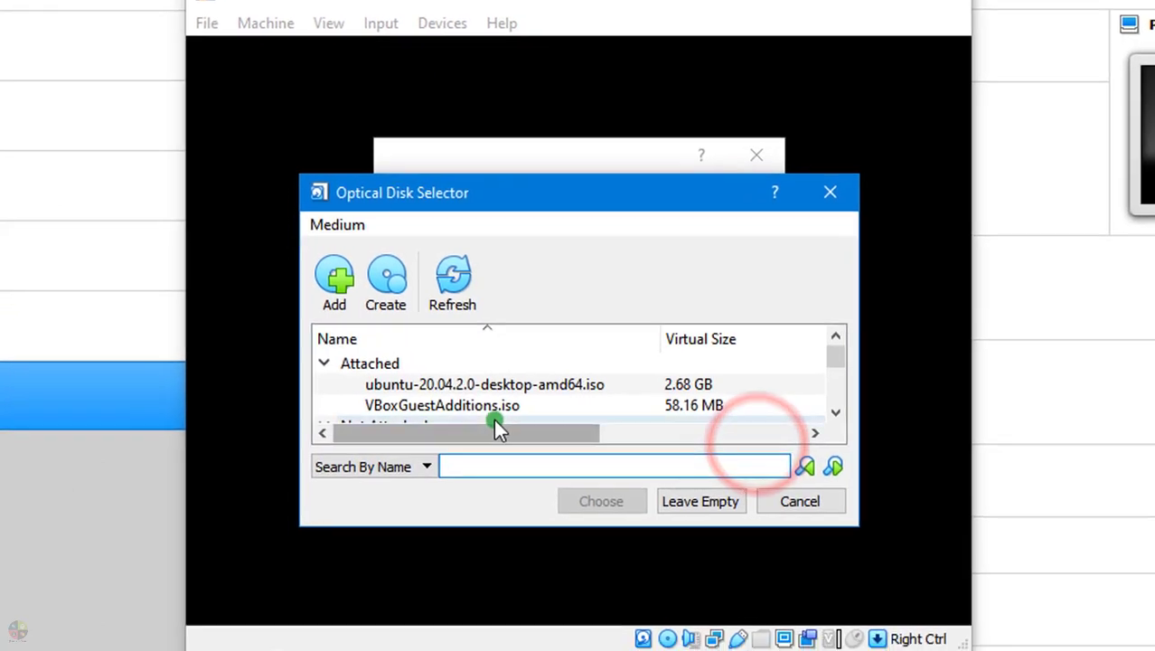
scroll(519, 393, "down", 1)
scroll(497, 393, "up", 1)
left_click(486, 371)
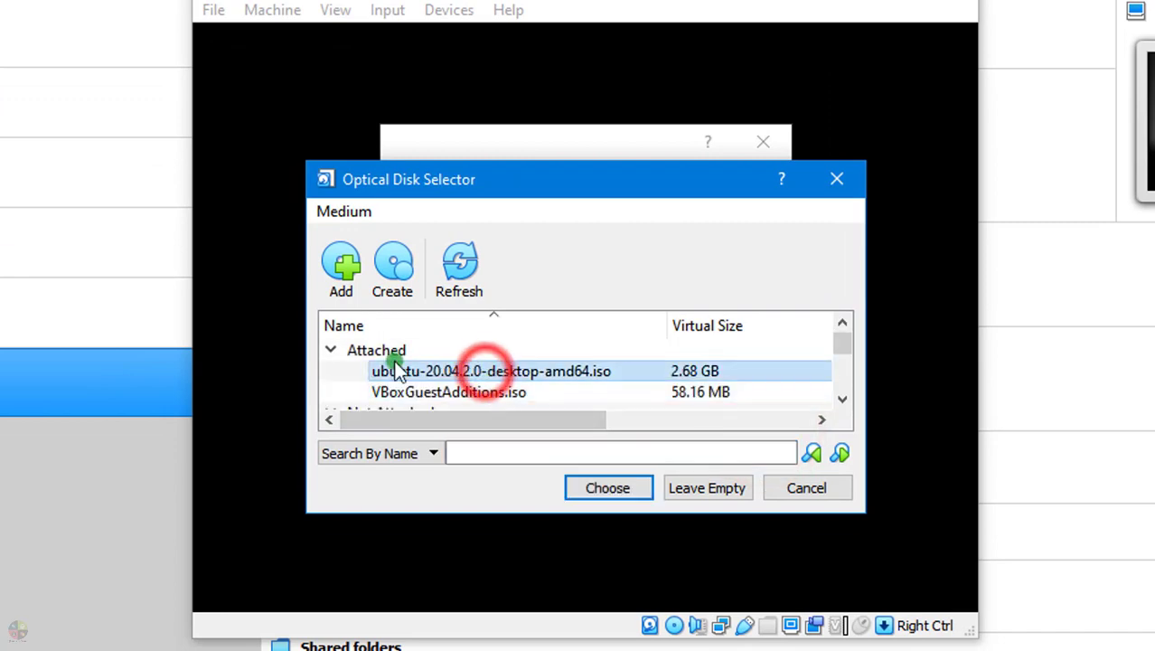
left_click(488, 370)
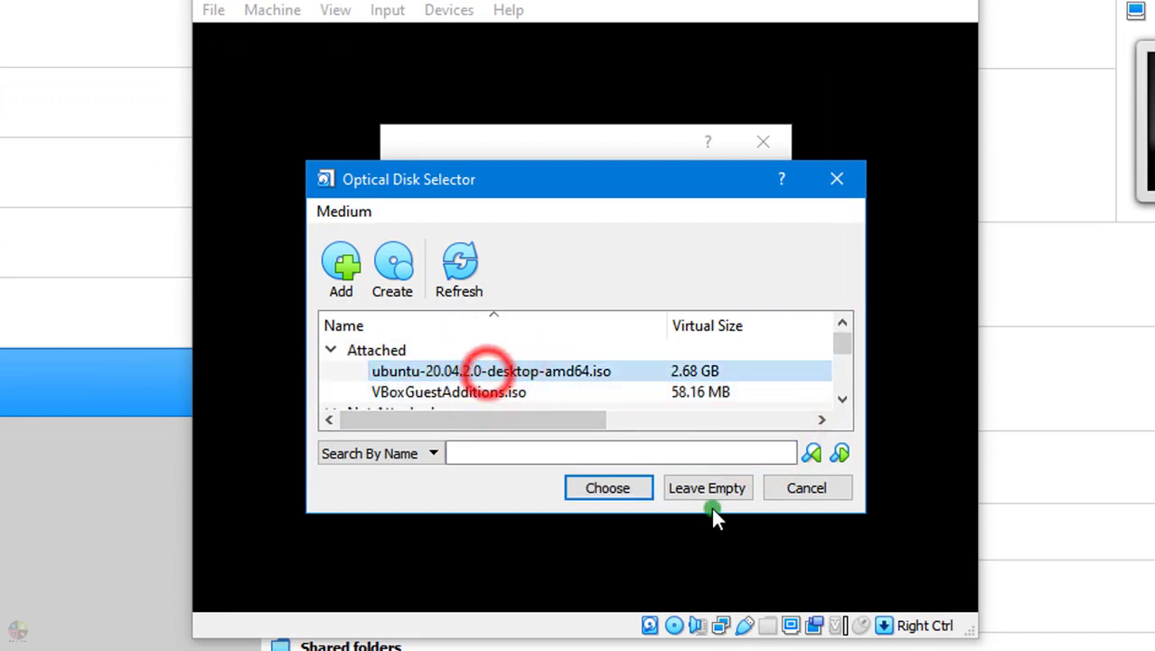
left_click(615, 492)
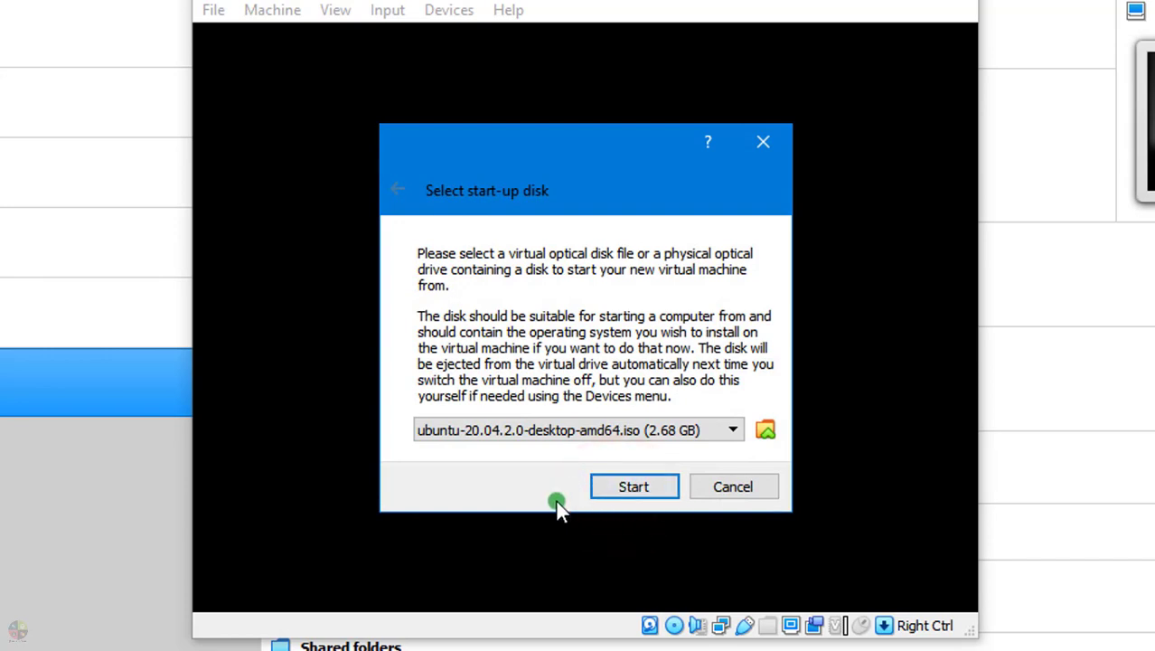
Reselect ubuntu-20.04.2.0-desktop-amd64.iso as the start-up disk, boot the machine from it, and maximize the machine window.
left_click(765, 428)
left_click(389, 350)
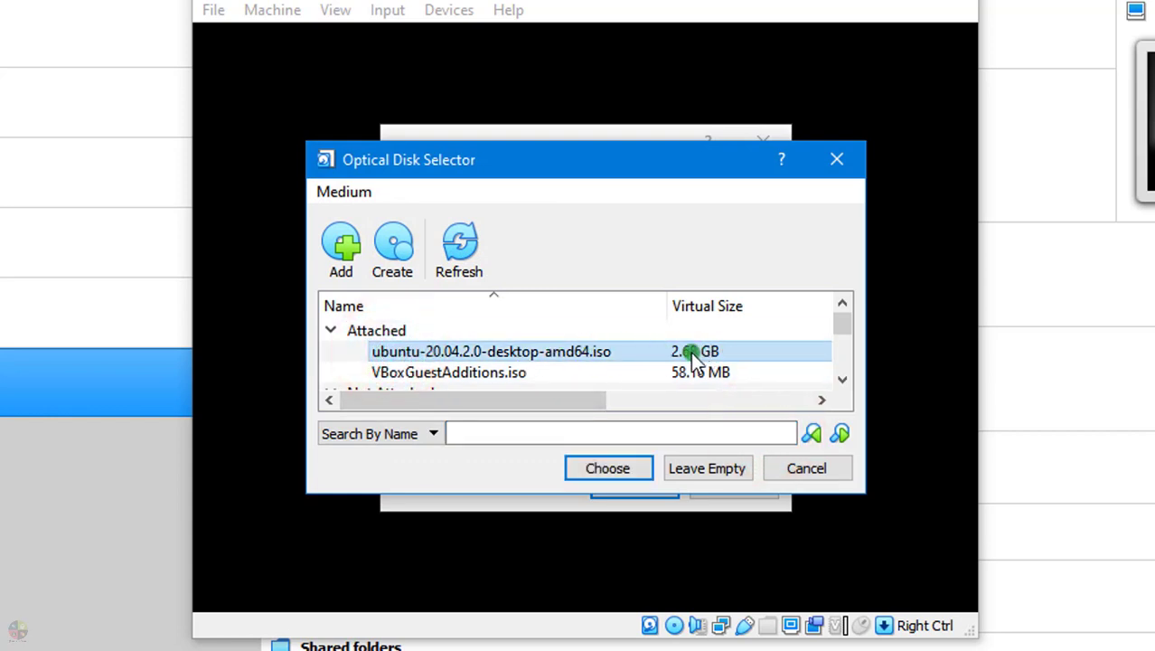
left_click(561, 349)
left_click(589, 470)
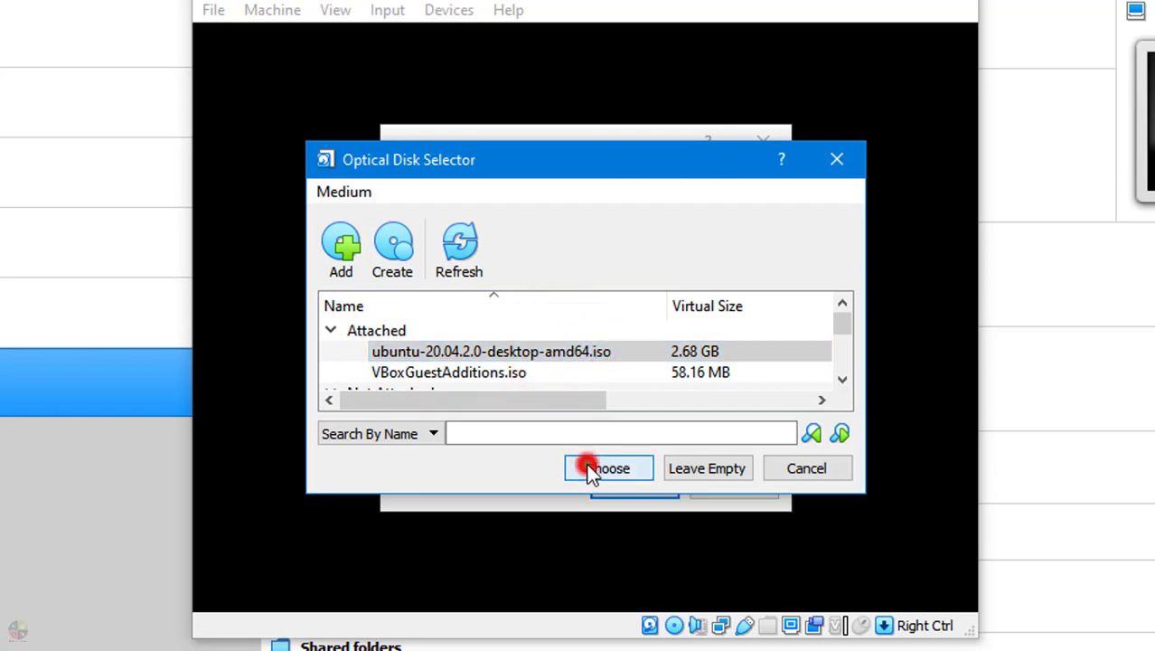
left_click(625, 482)
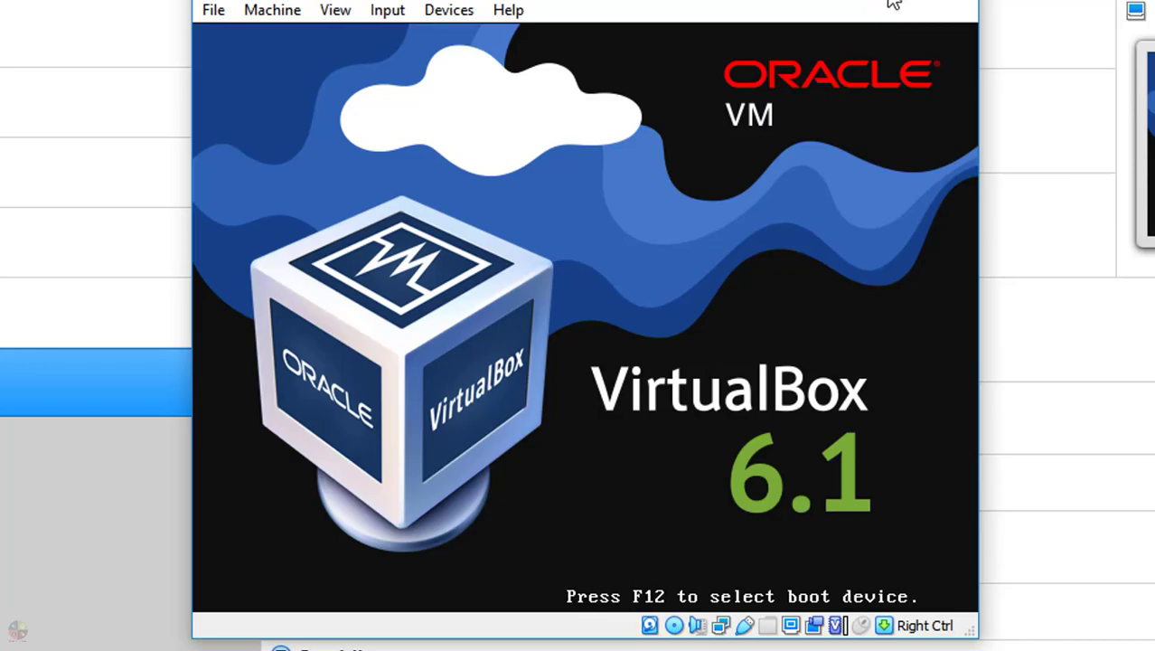
left_click(893, 2)
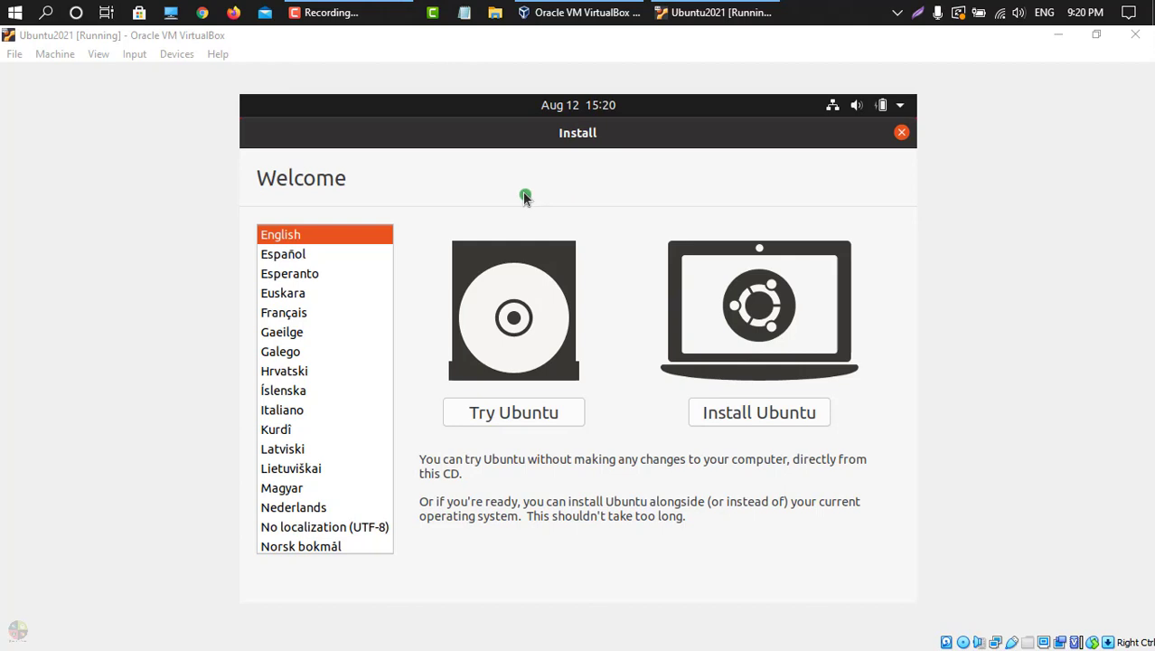
Begin the Ubuntu installation in English with the English (US) keyboard layout.
left_click(335, 236)
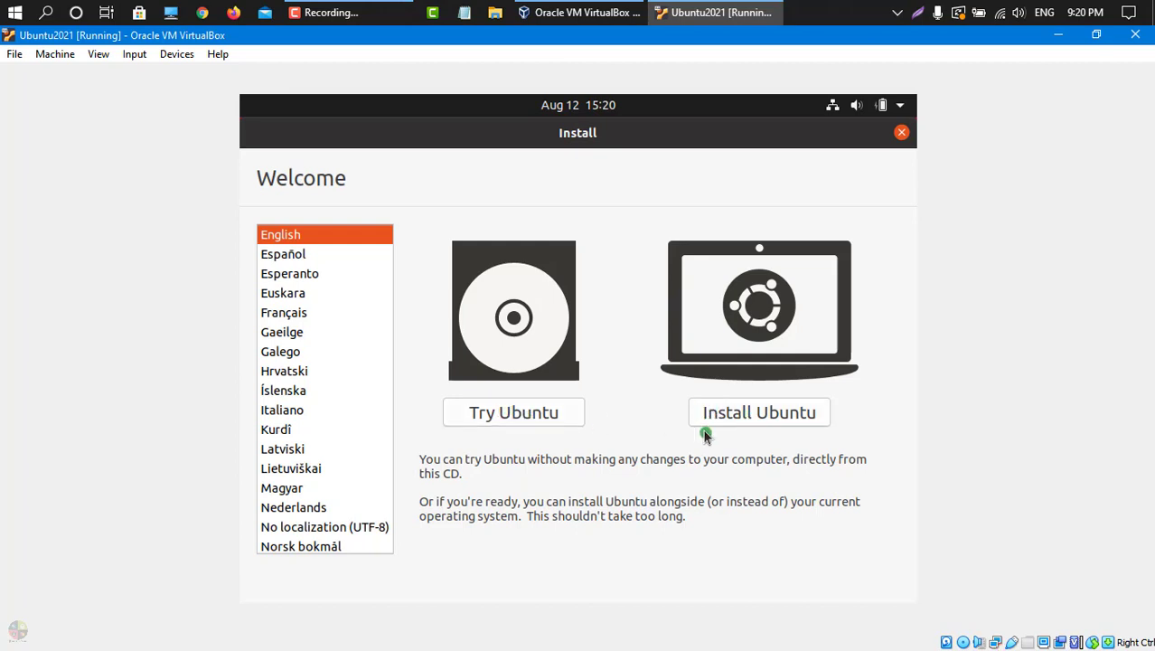
left_click(797, 415)
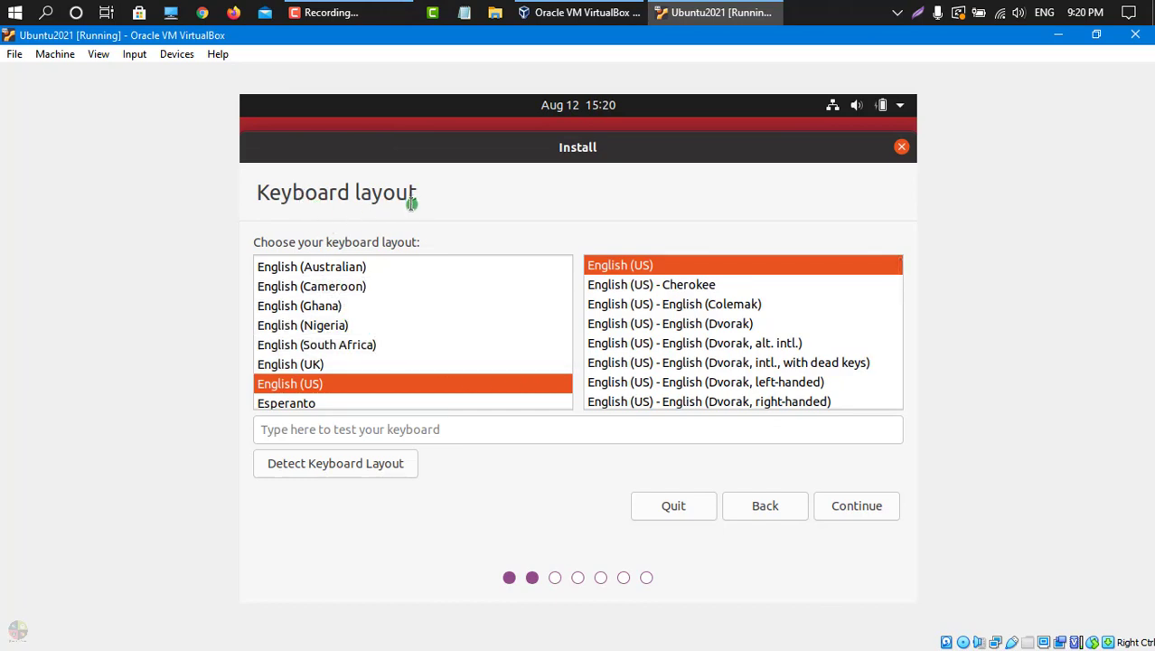
left_click(287, 384)
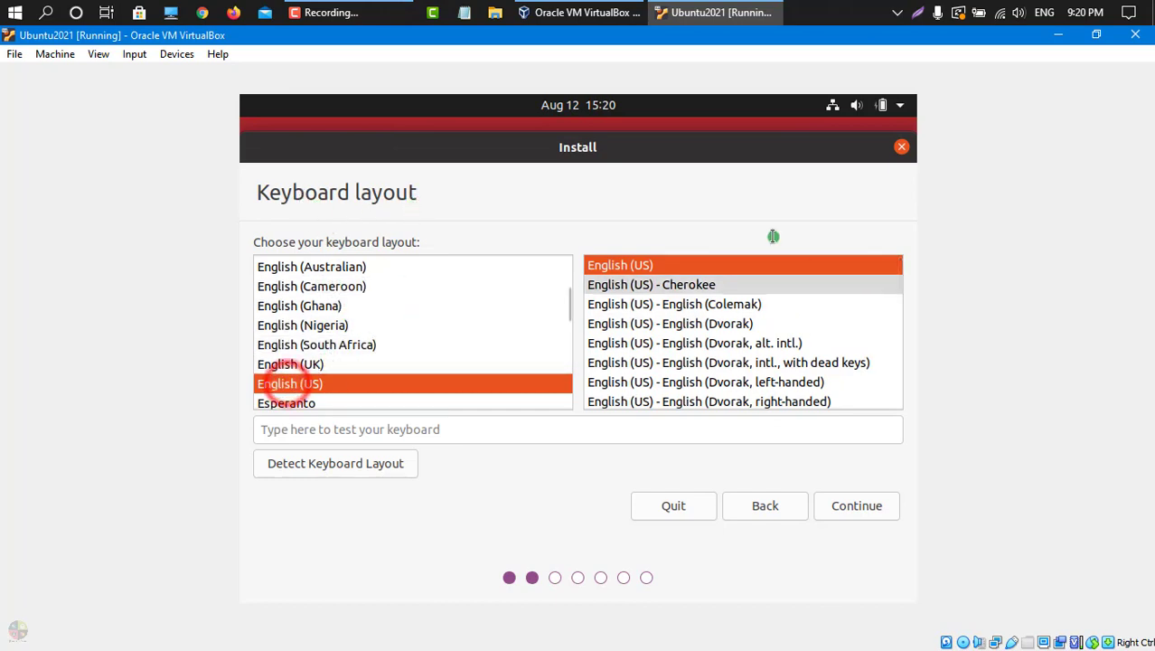
left_click(649, 266)
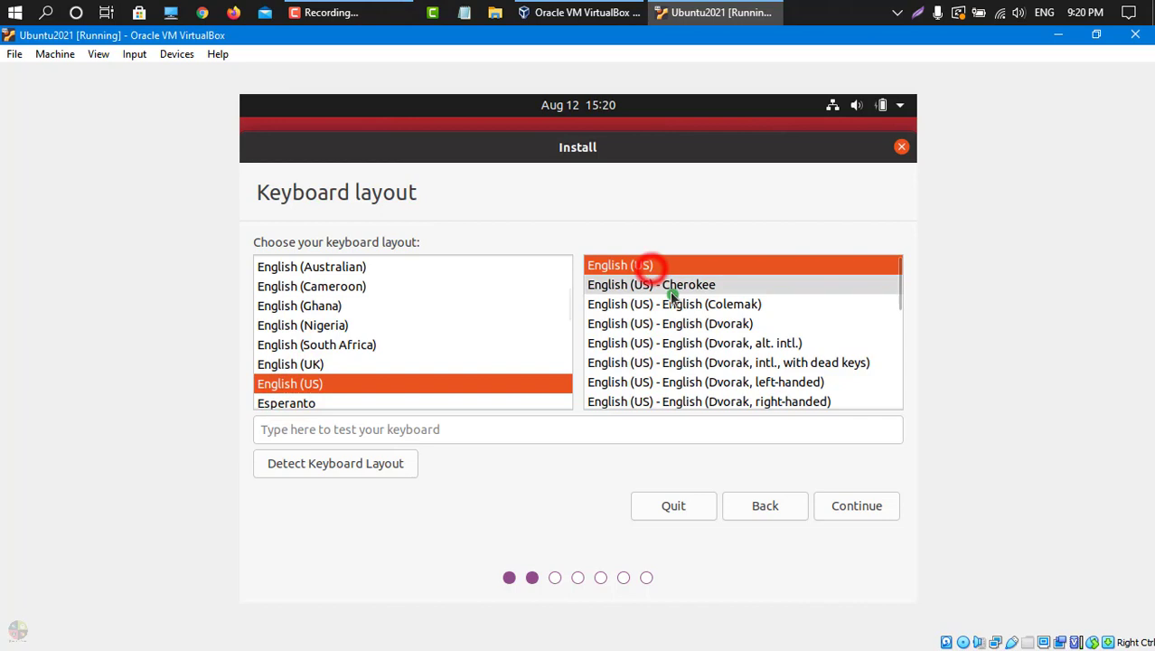
left_click(866, 508)
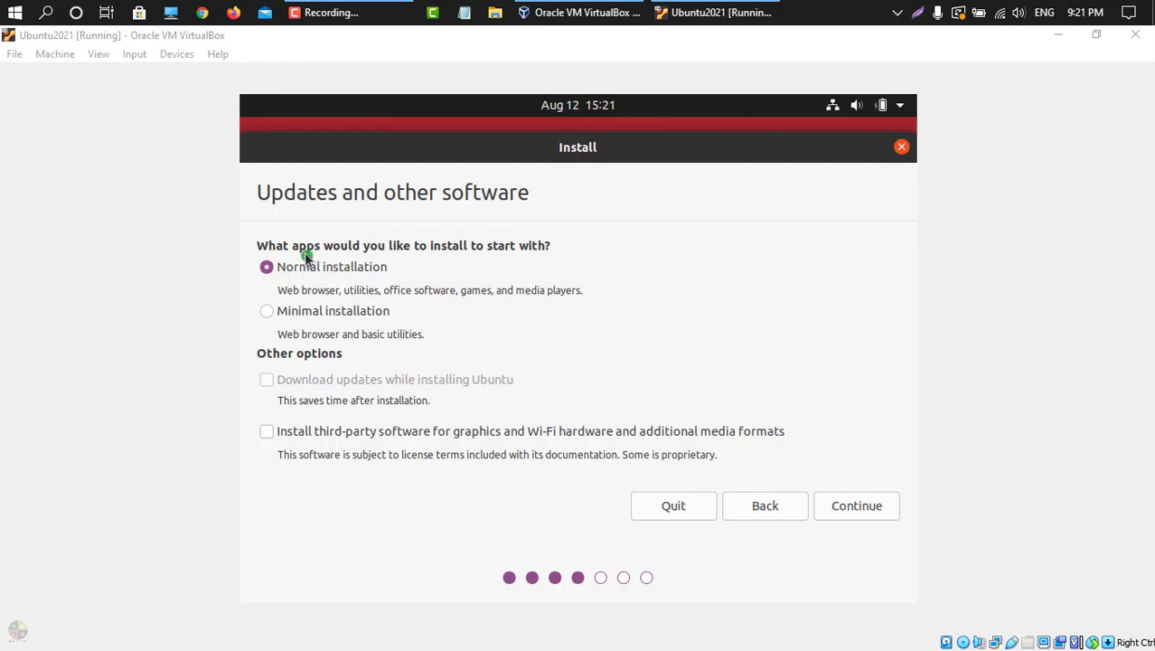
Accept the normal installation, choose to erase the disk and install Ubuntu, and confirm writing the changes to the disk.
left_click(850, 506)
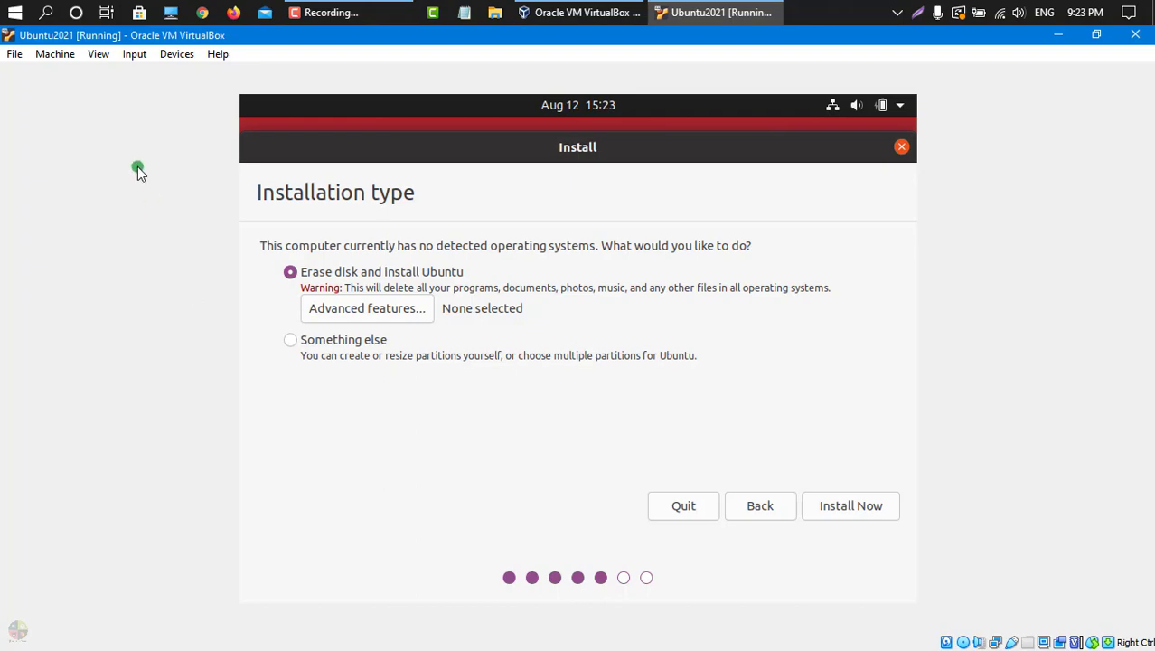
left_click(168, 12)
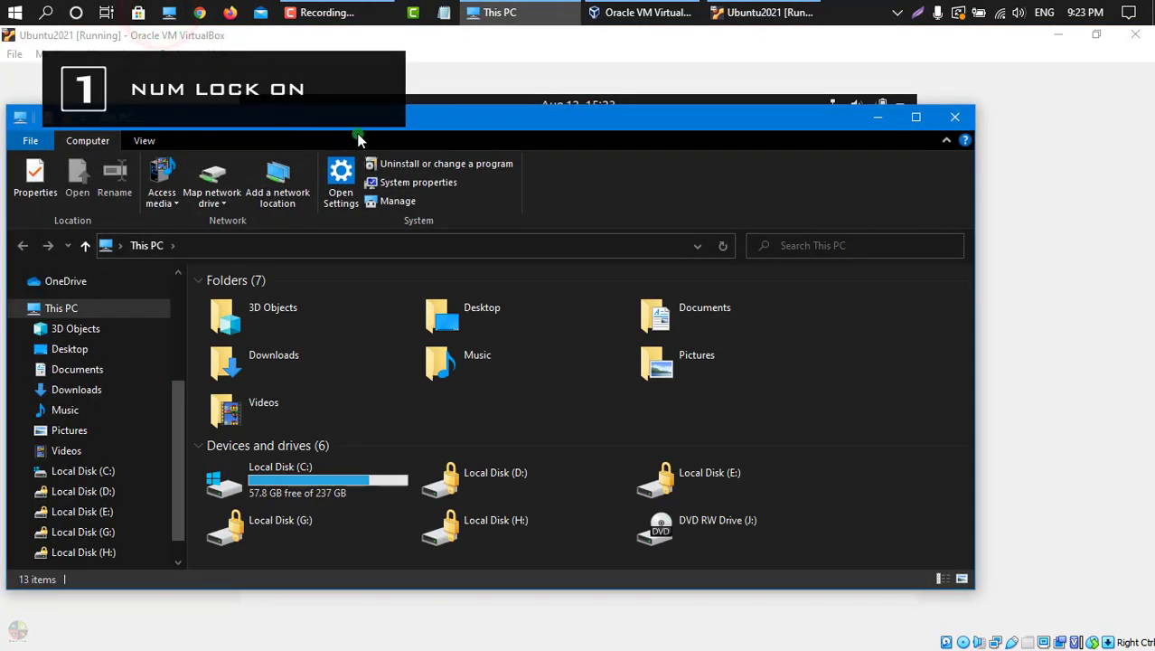
left_click(955, 118)
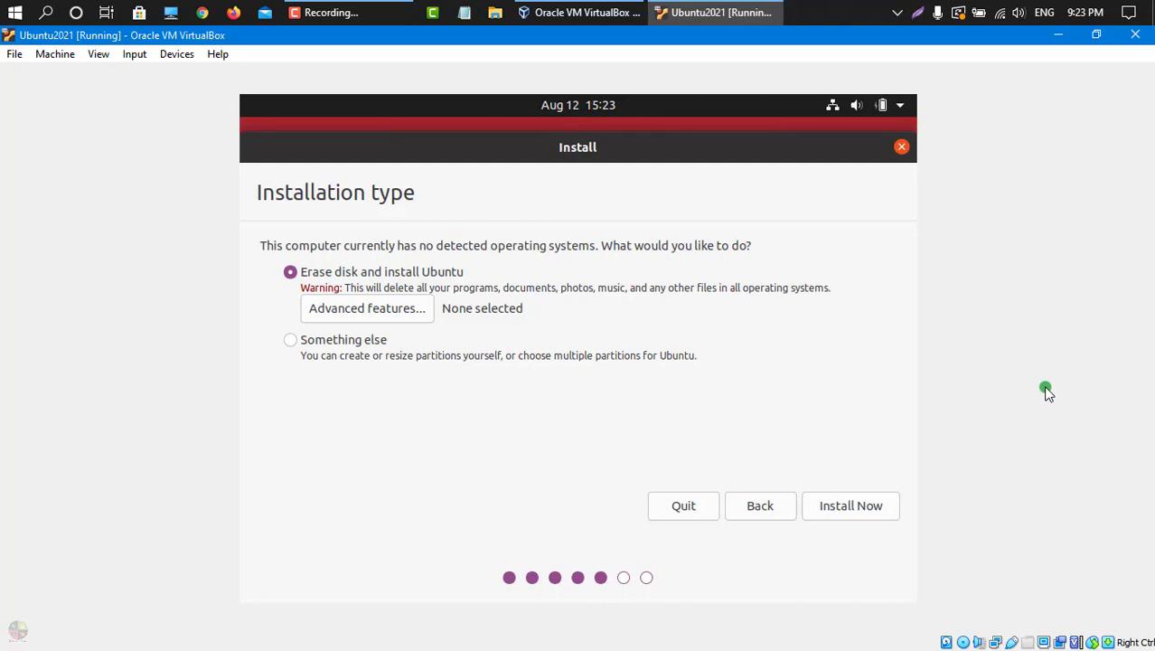
left_click(293, 269)
left_click(845, 515)
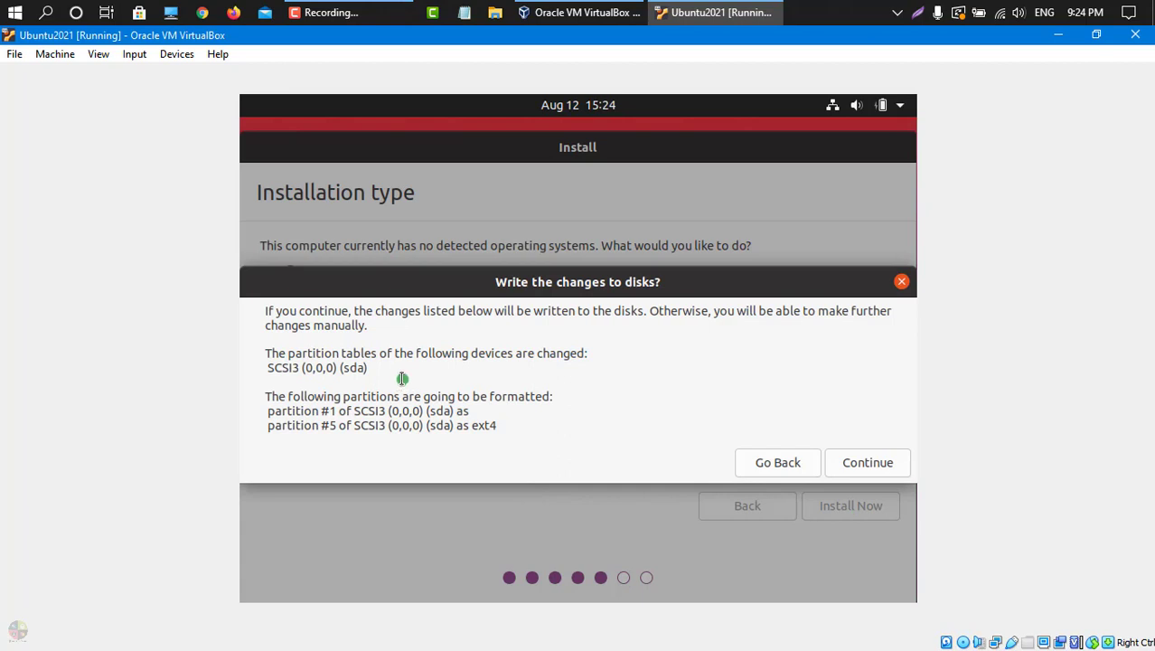
left_click(865, 462)
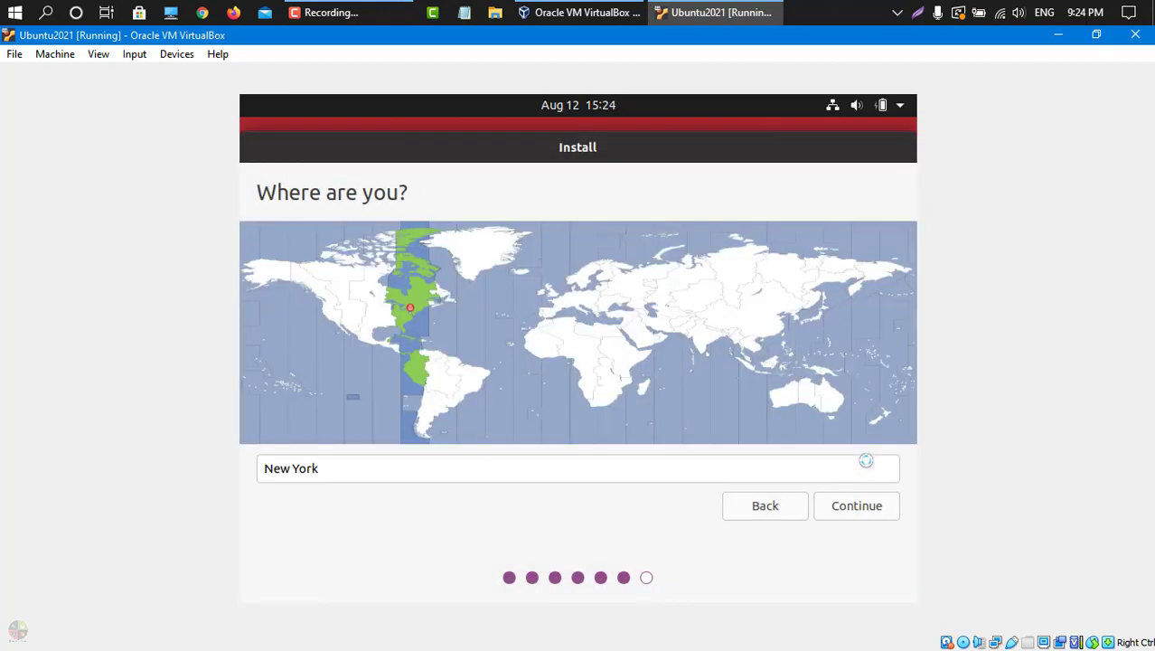
Set the installation's location to Bangladesh Time and continue to the user details.
left_click_drag(412, 471, 241, 470)
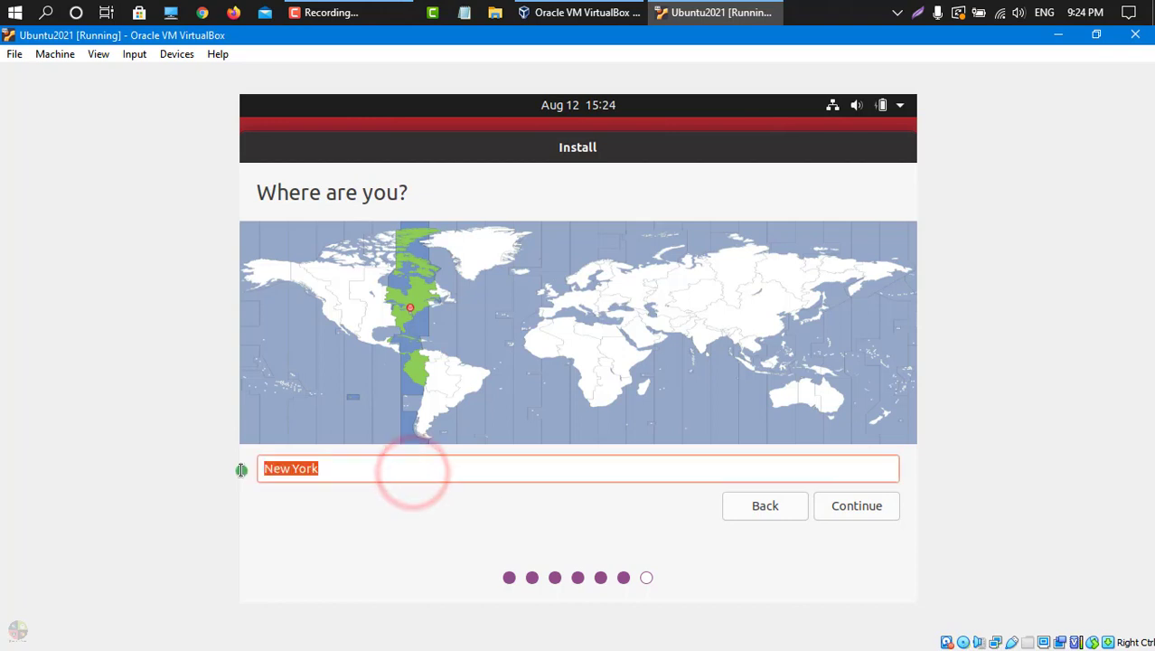
type("Bang")
type("ladxesh")
key("BackSpace")
key("BackSpace")
key("BackSpace")
key("BackSpace")
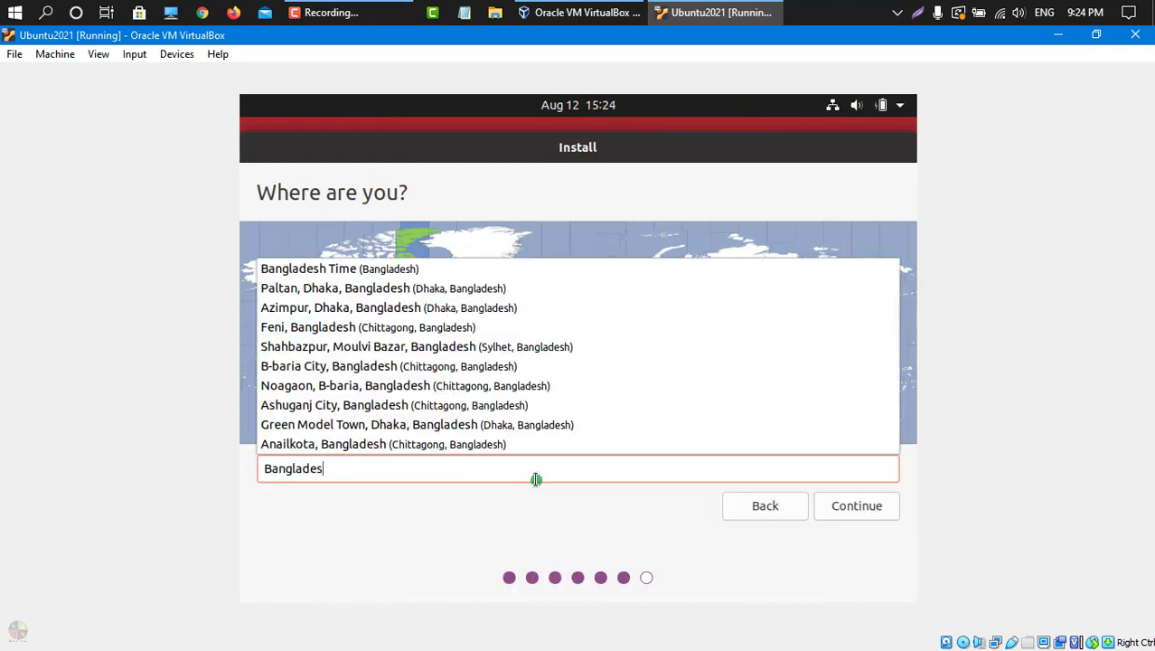
key("Down")
key("Return")
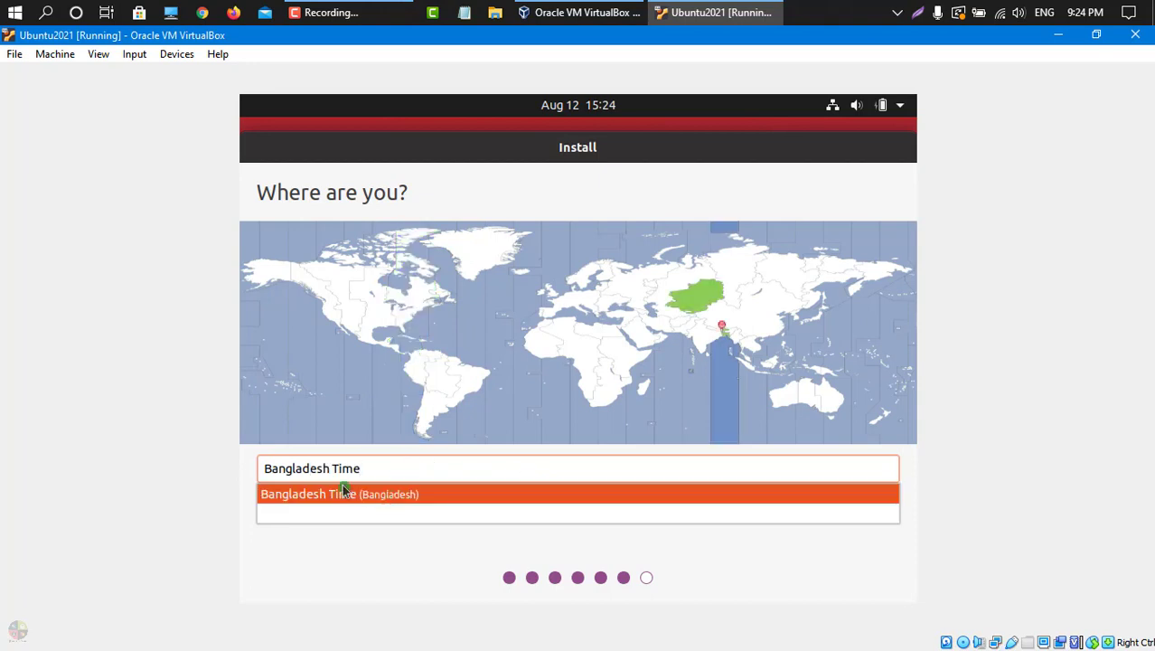
left_click(390, 562)
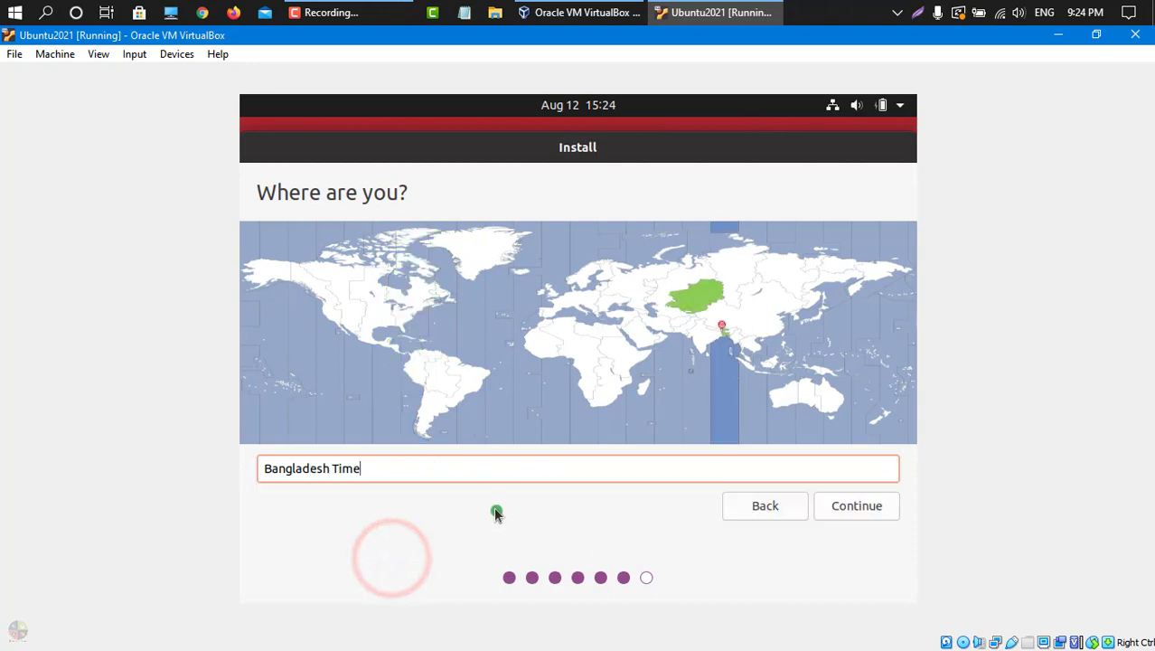
left_click(841, 513)
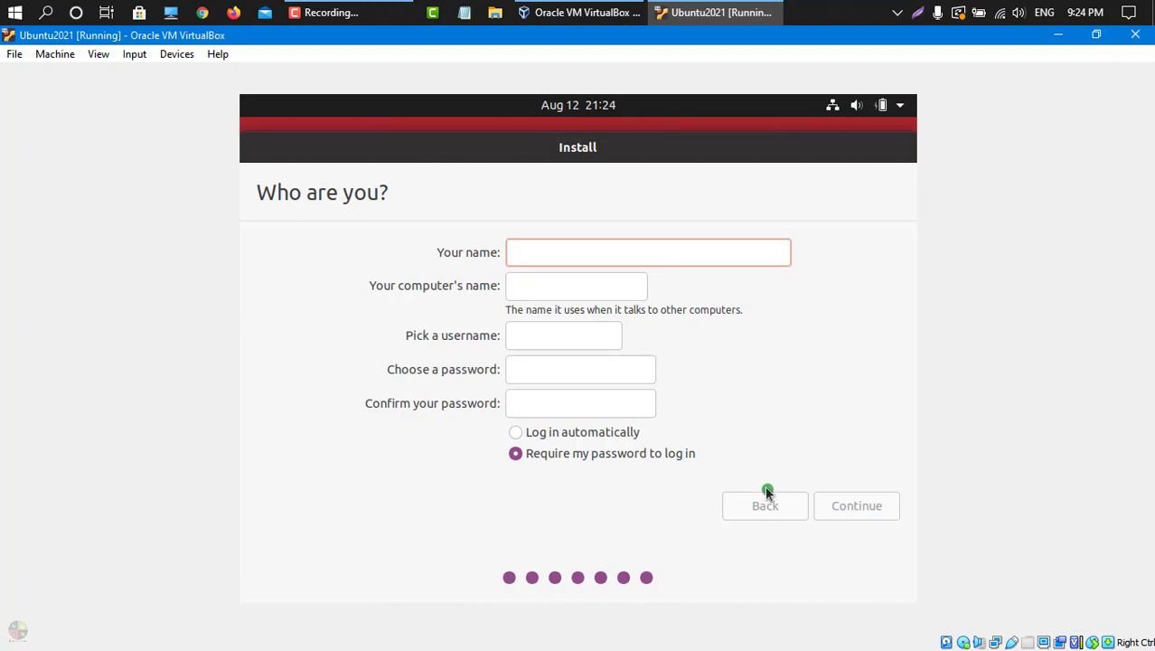
Enter the user's full name and shorten the computer's name to the user's first name by removing the VirtualBox suffix.
left_click(541, 259)
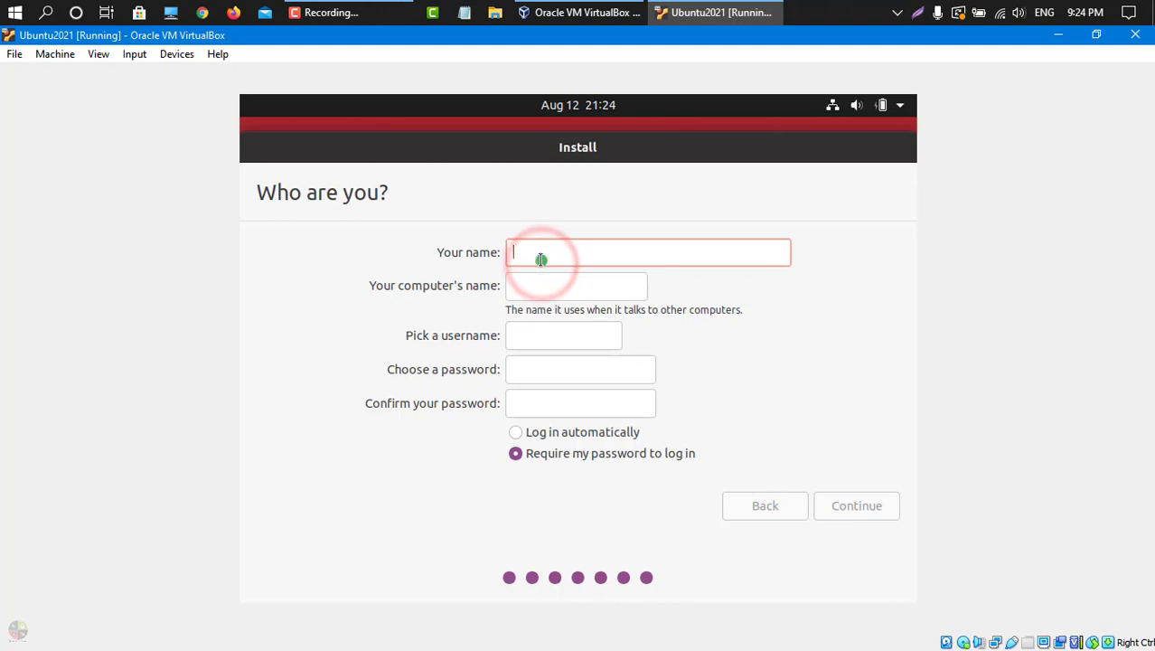
type("Fuad Hasan")
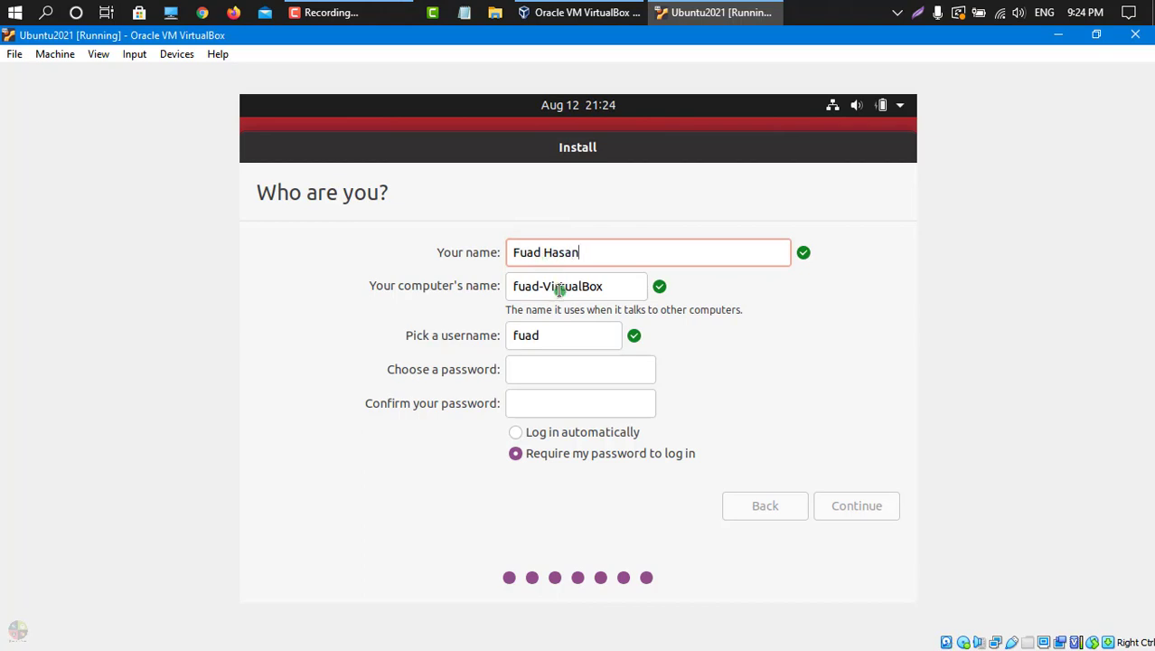
left_click(560, 287)
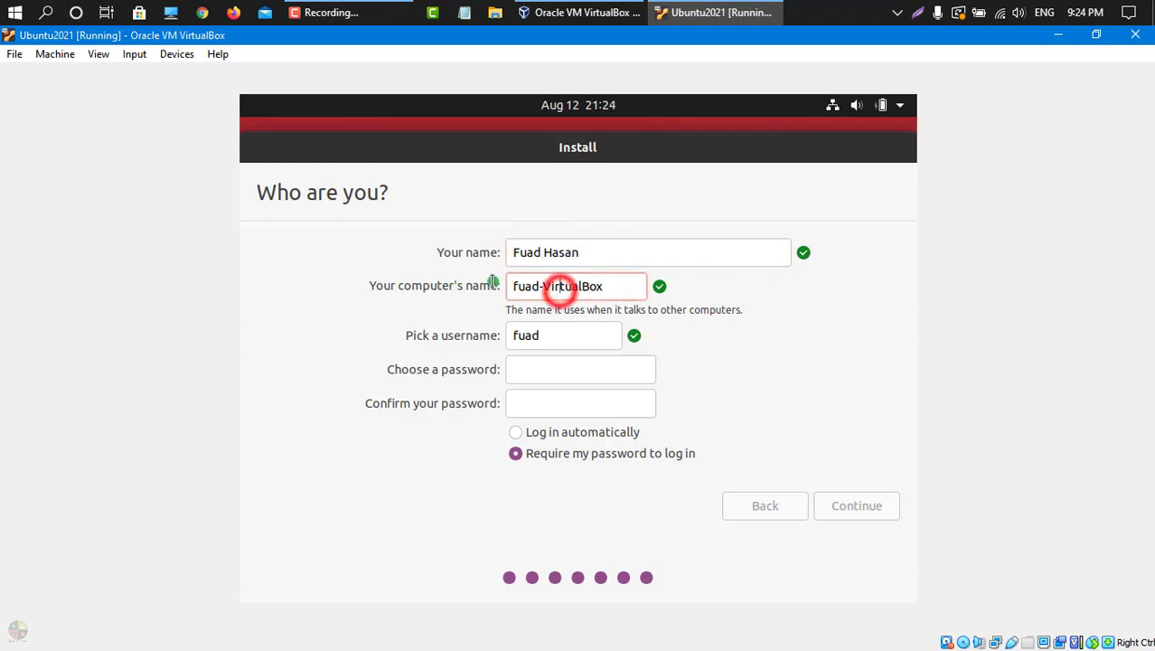
left_click(547, 283)
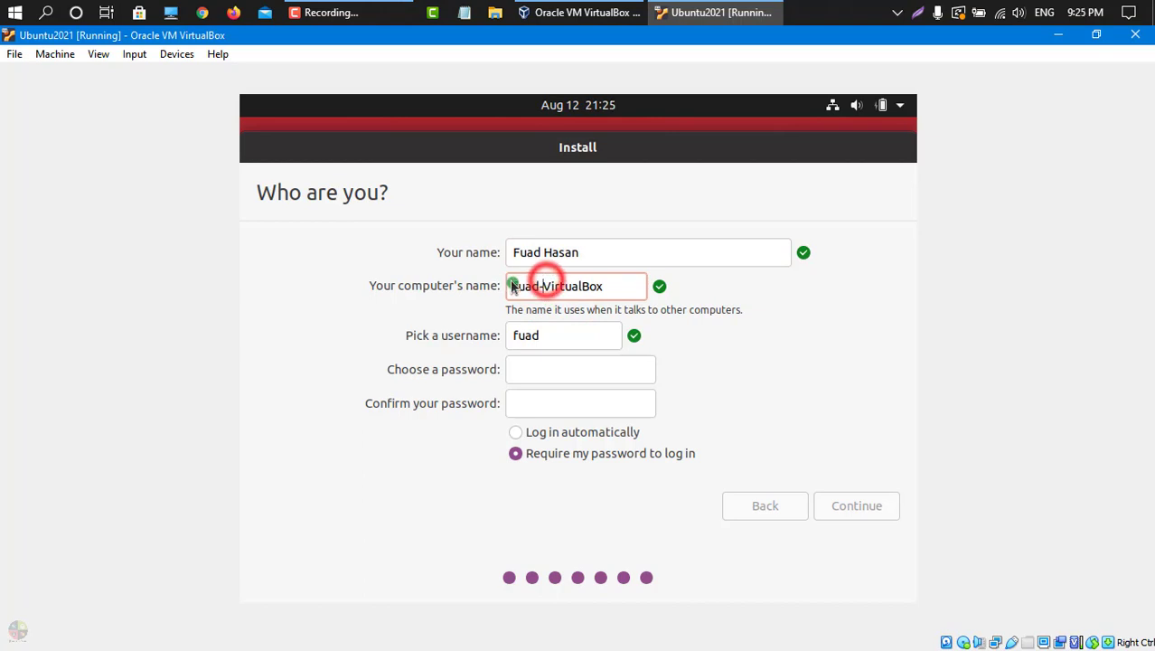
double_click(617, 285)
key("BackSpace")
key("BackSpace")
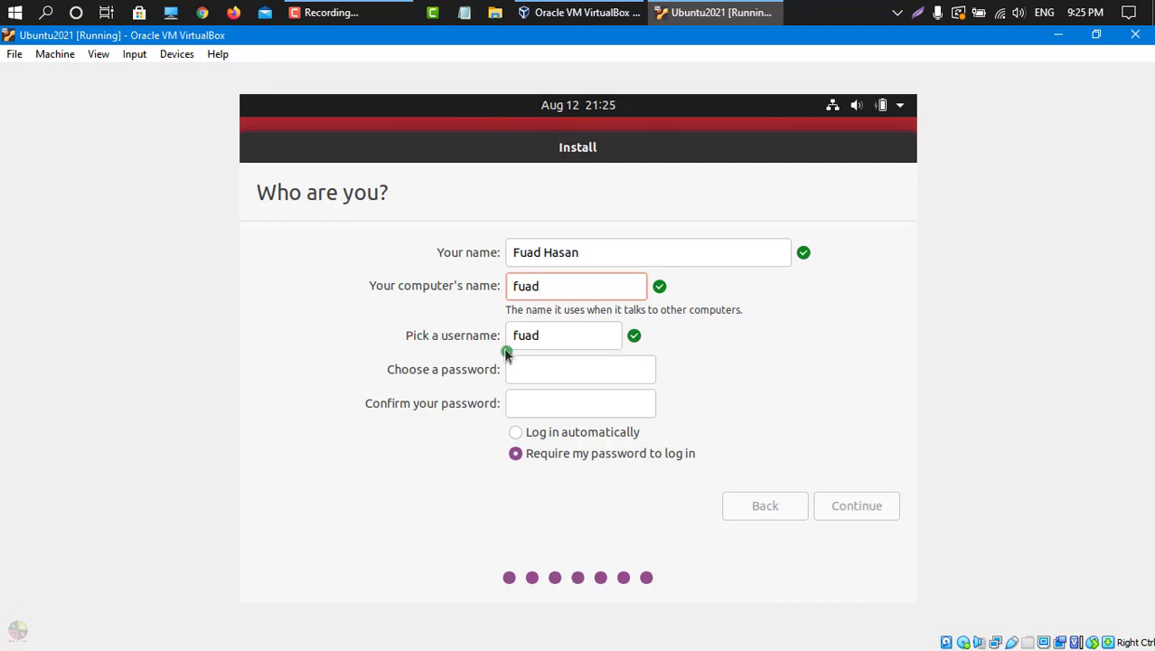
Enter and confirm the account password, keep the password required at login, and continue the installation.
left_click(568, 340)
left_click(545, 392)
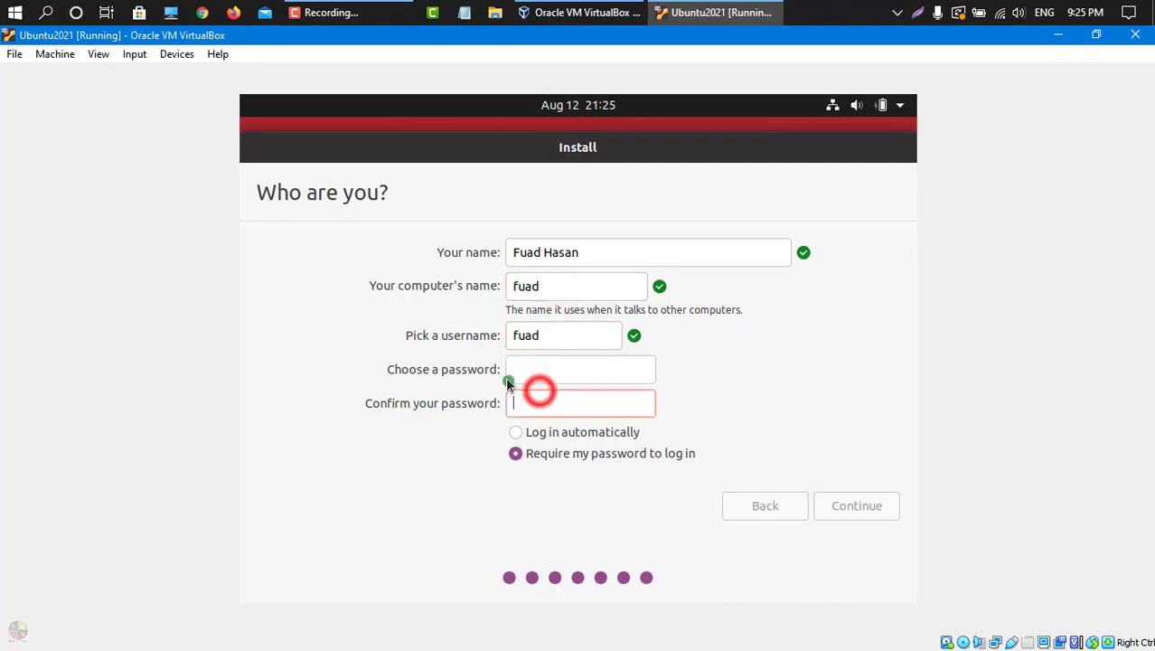
left_click(529, 368)
left_click(612, 369)
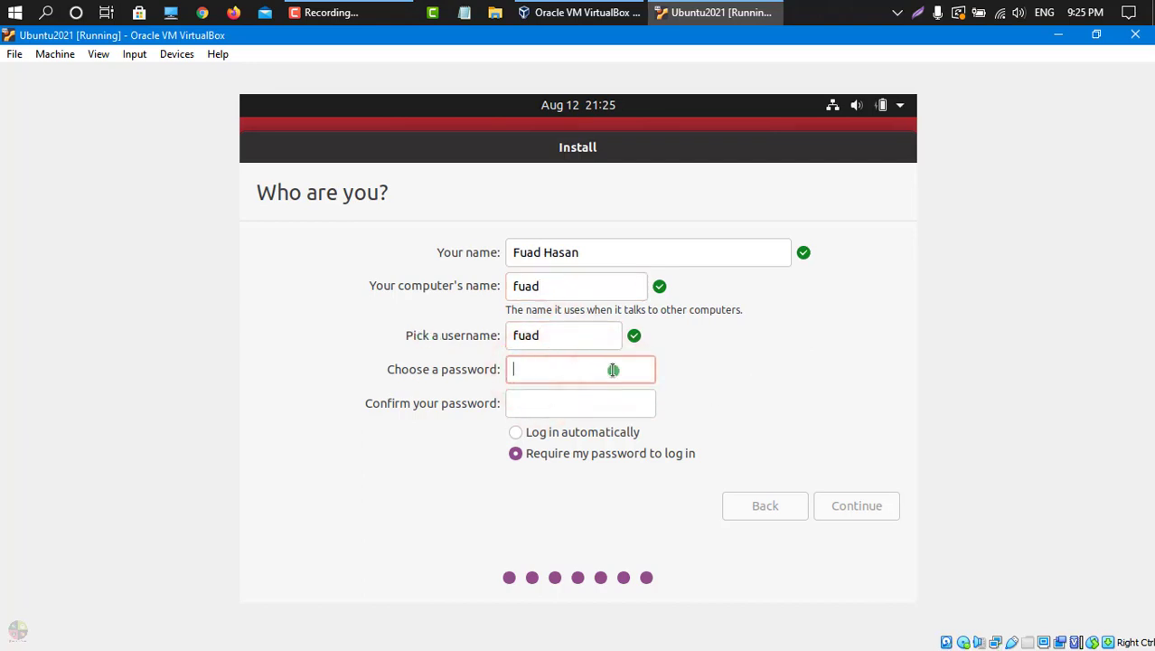
type("••")
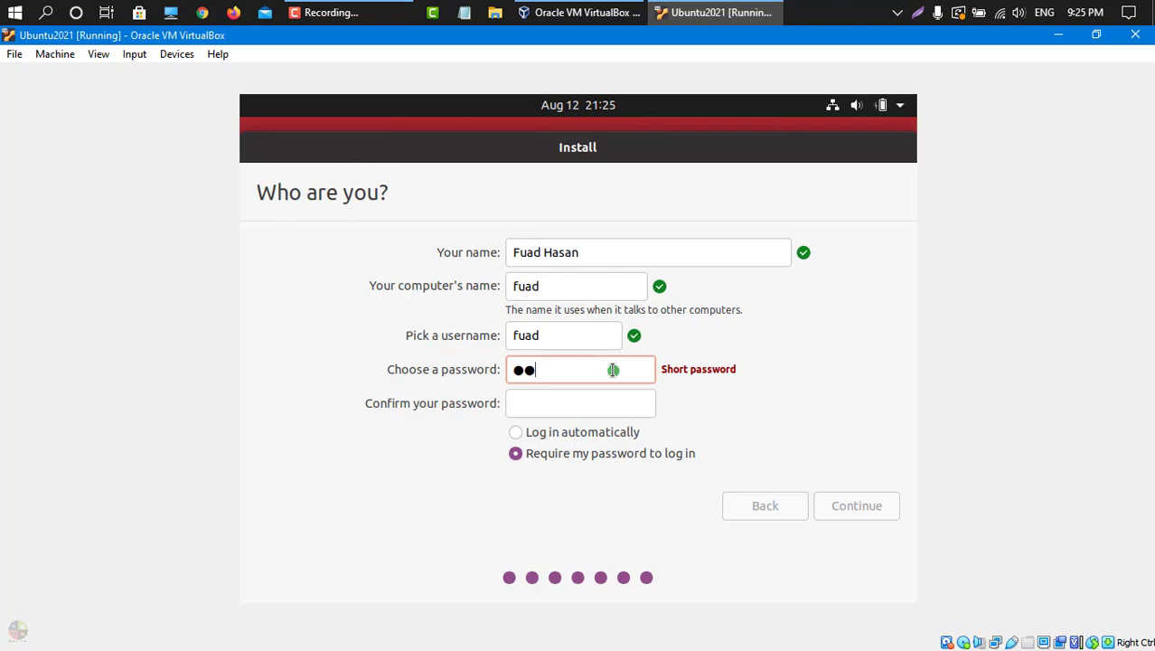
type("••")
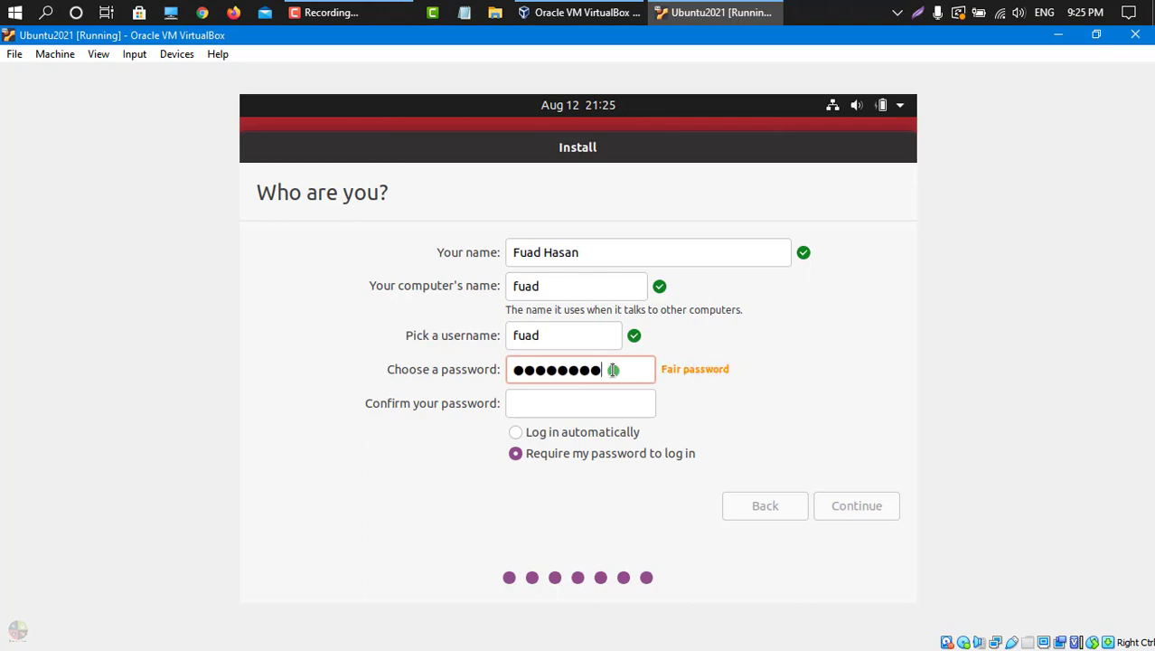
left_click(608, 412)
key("ctrl+v")
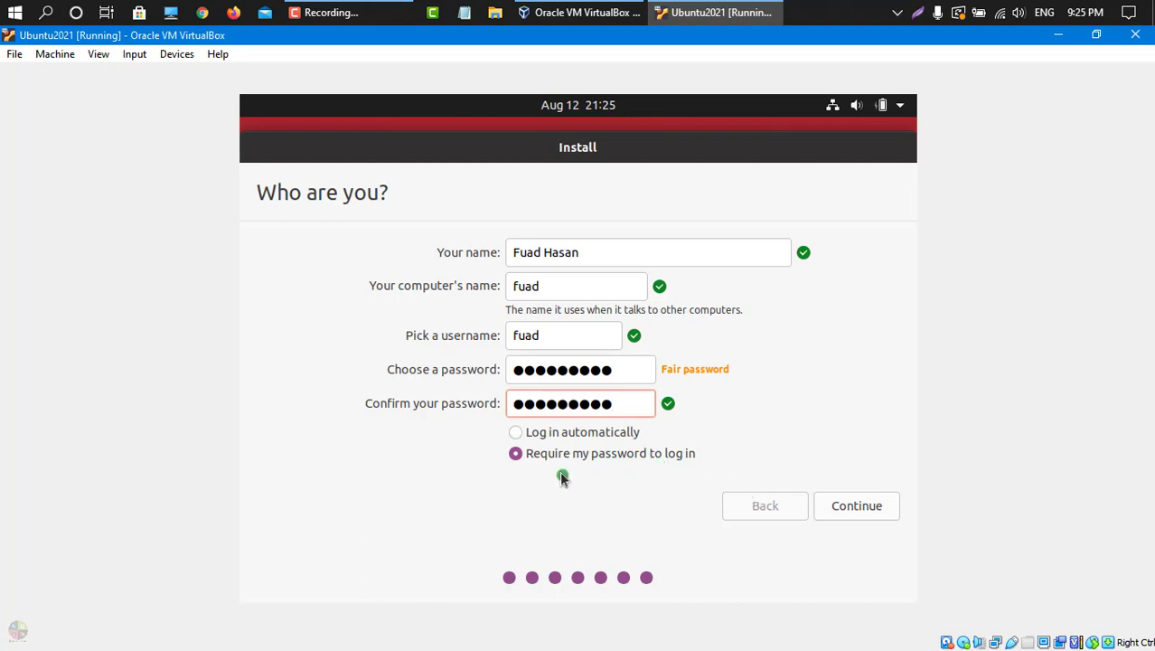
left_click(521, 454)
left_click(890, 504)
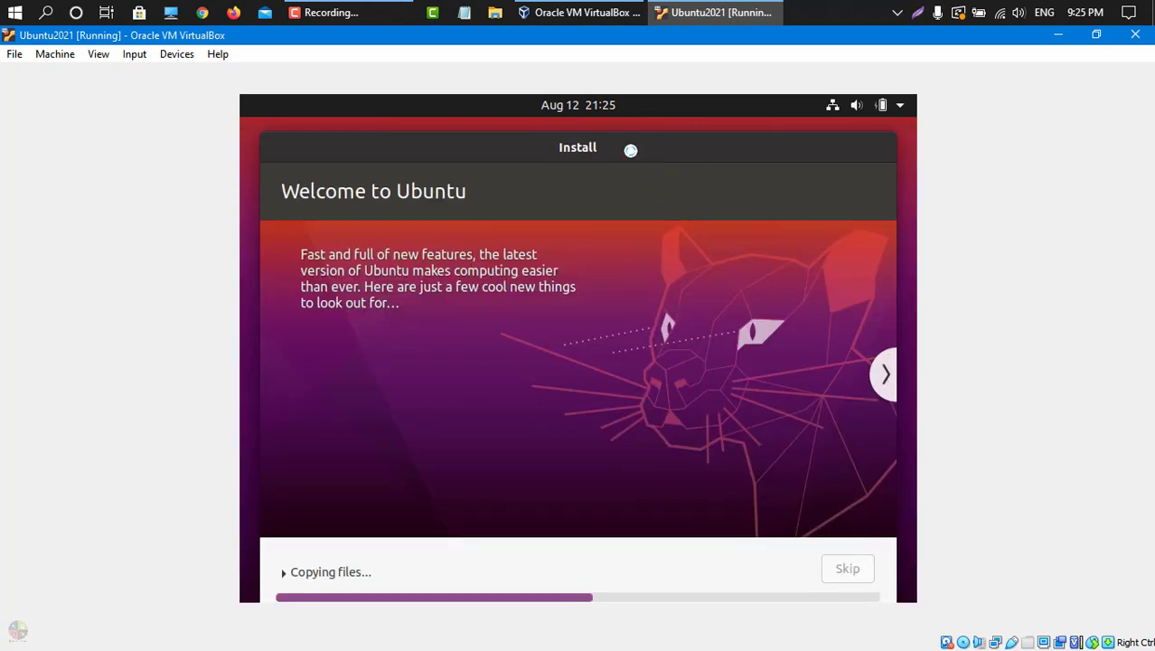
Restart the virtual machine after the installation and proceed past the request to remove the installation medium.
left_click_drag(629, 149, 629, 136)
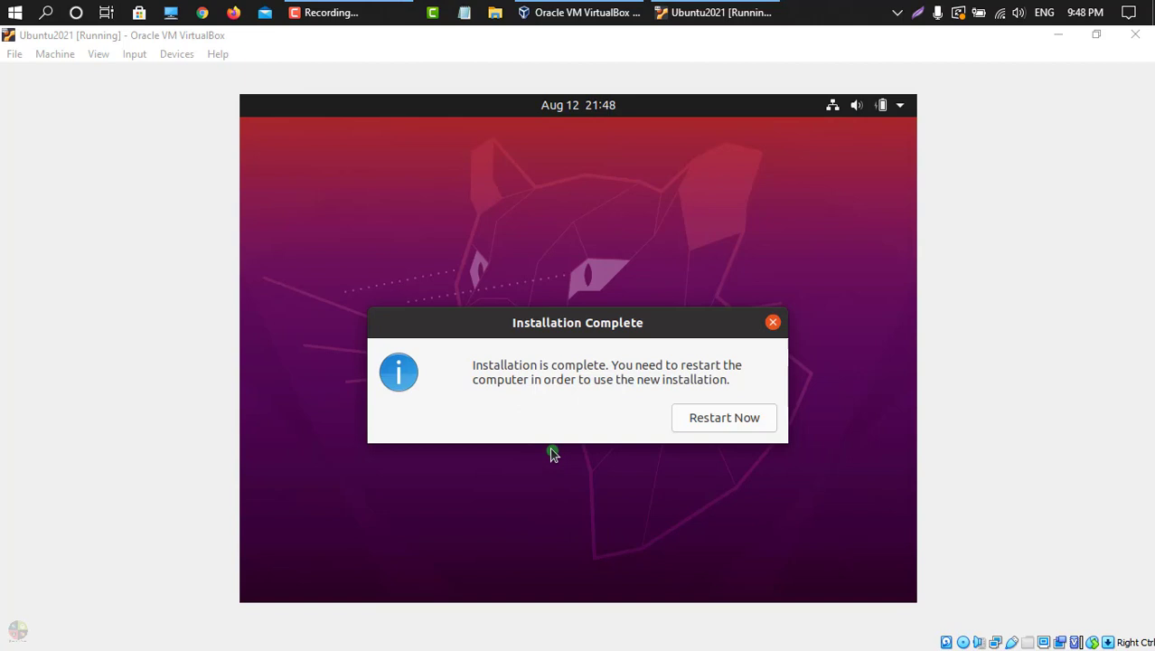
left_click(702, 422)
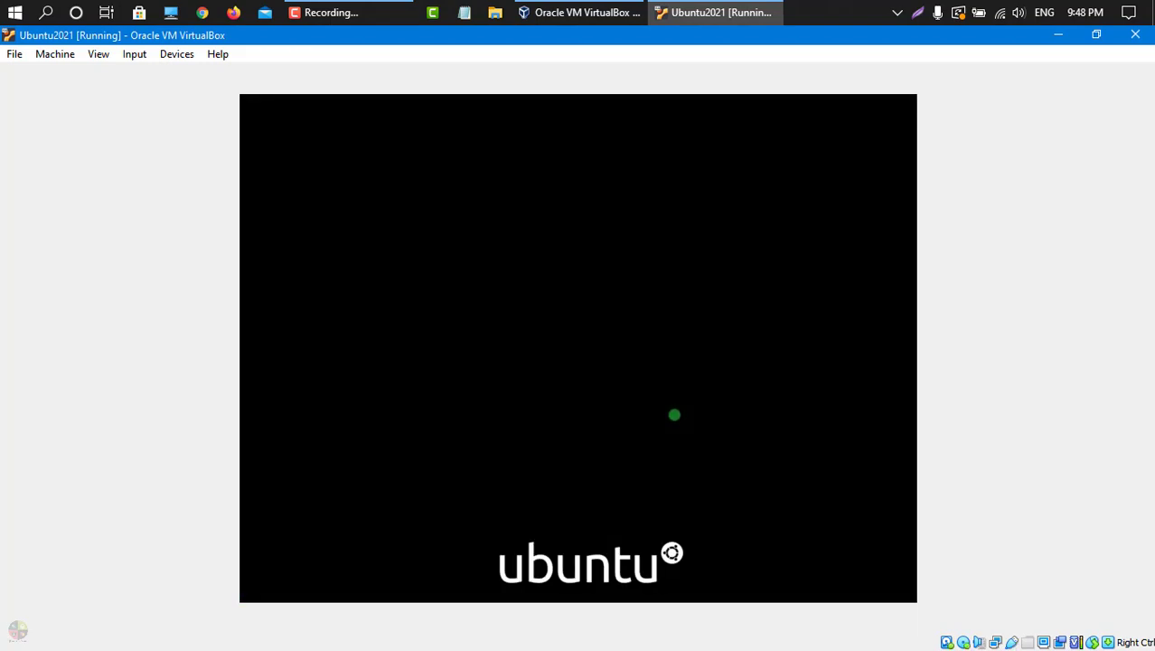
left_click(674, 415)
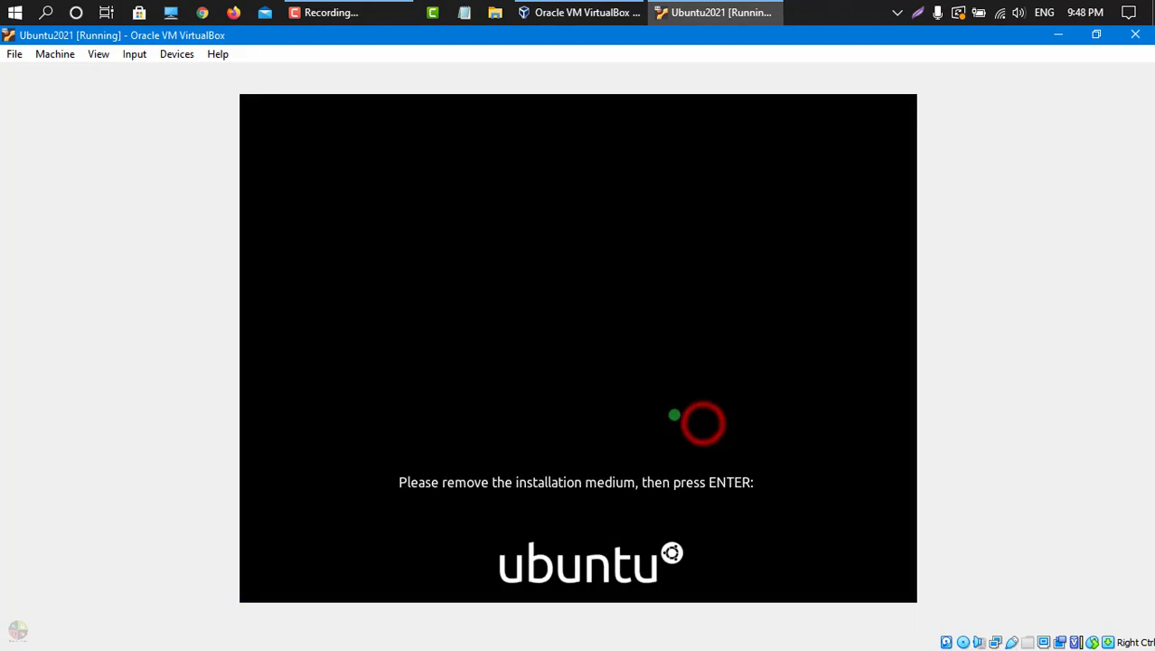
key("Return")
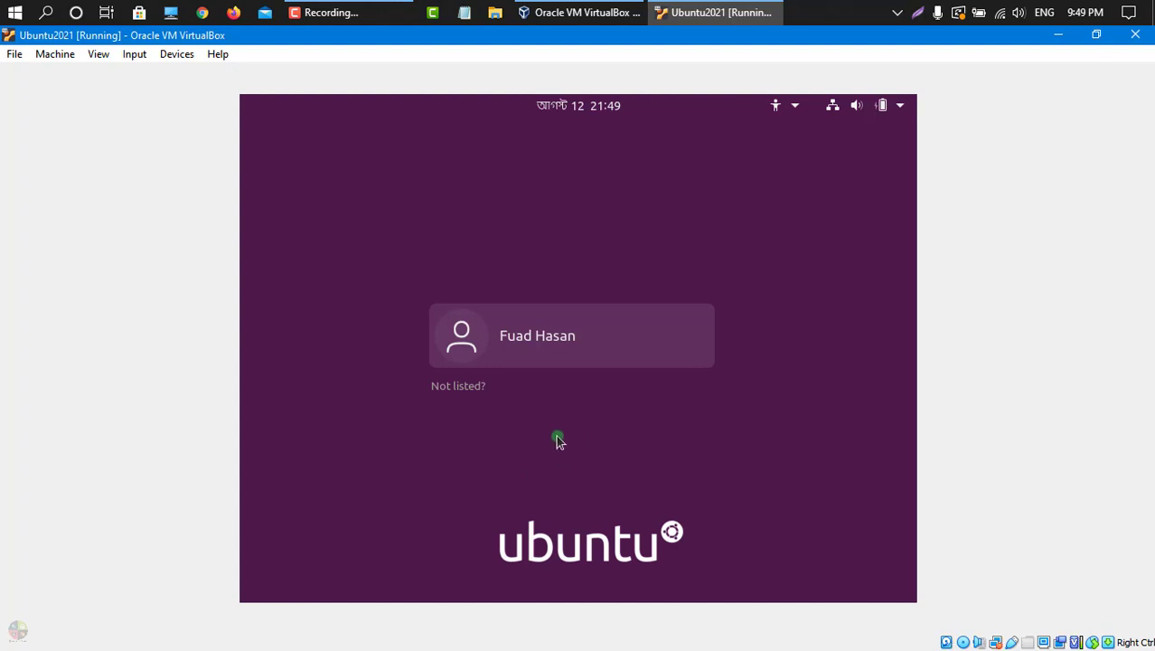
Log in to the newly created Ubuntu user account with the account password.
left_click(558, 343)
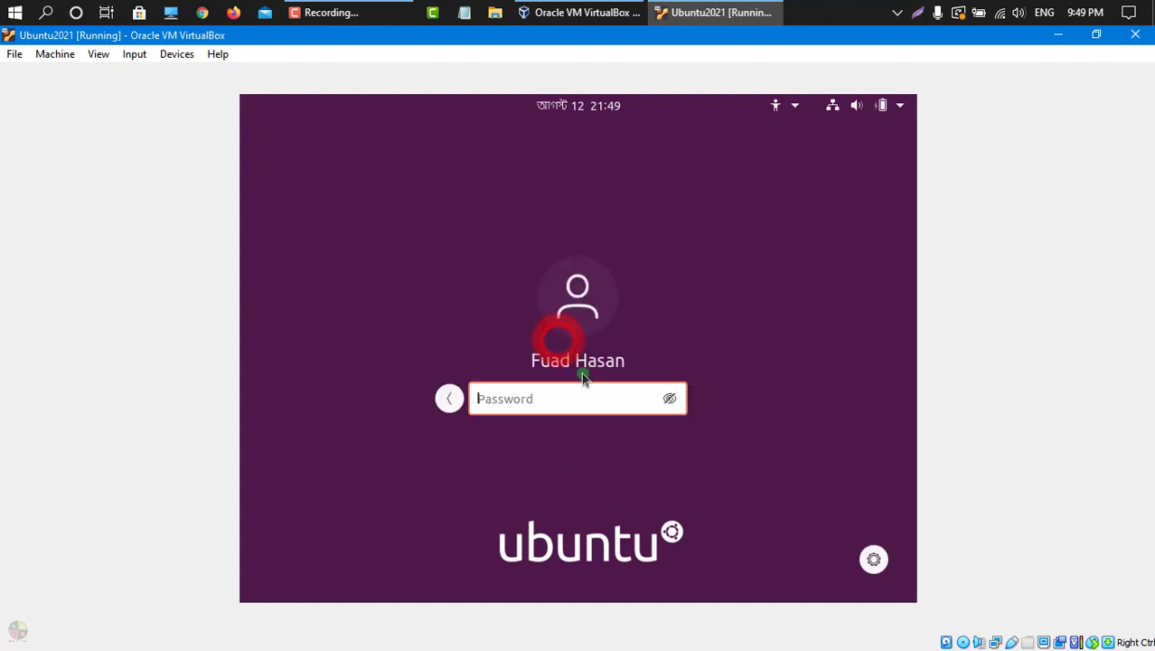
left_click(534, 394)
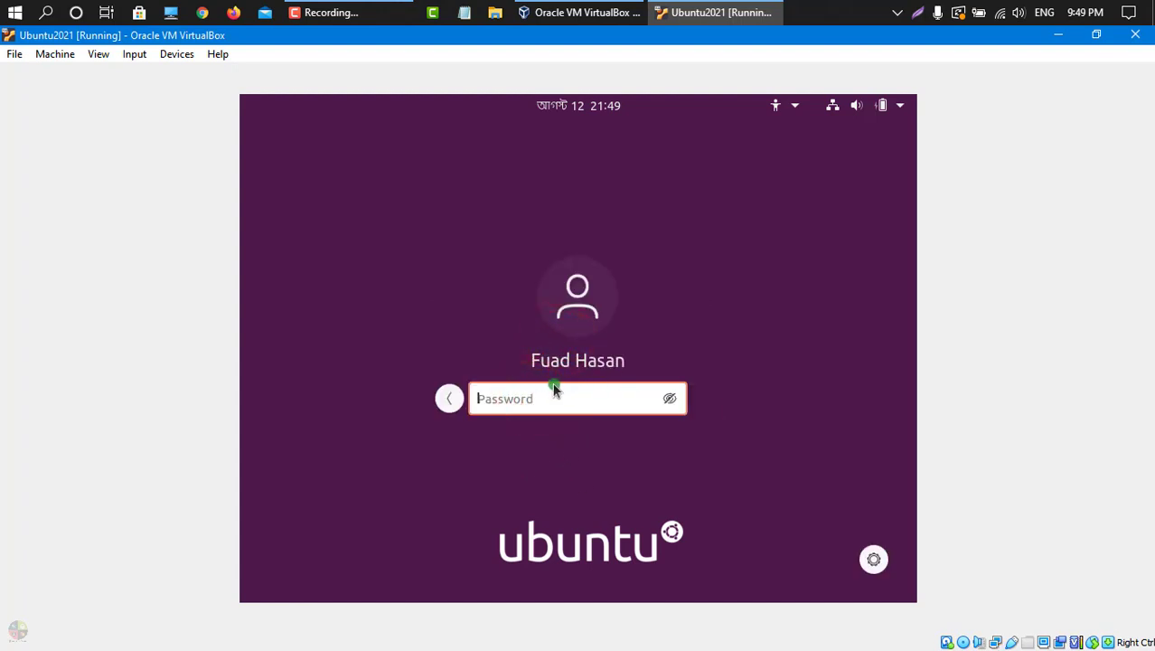
left_click(541, 401)
type("1")
key("Return")
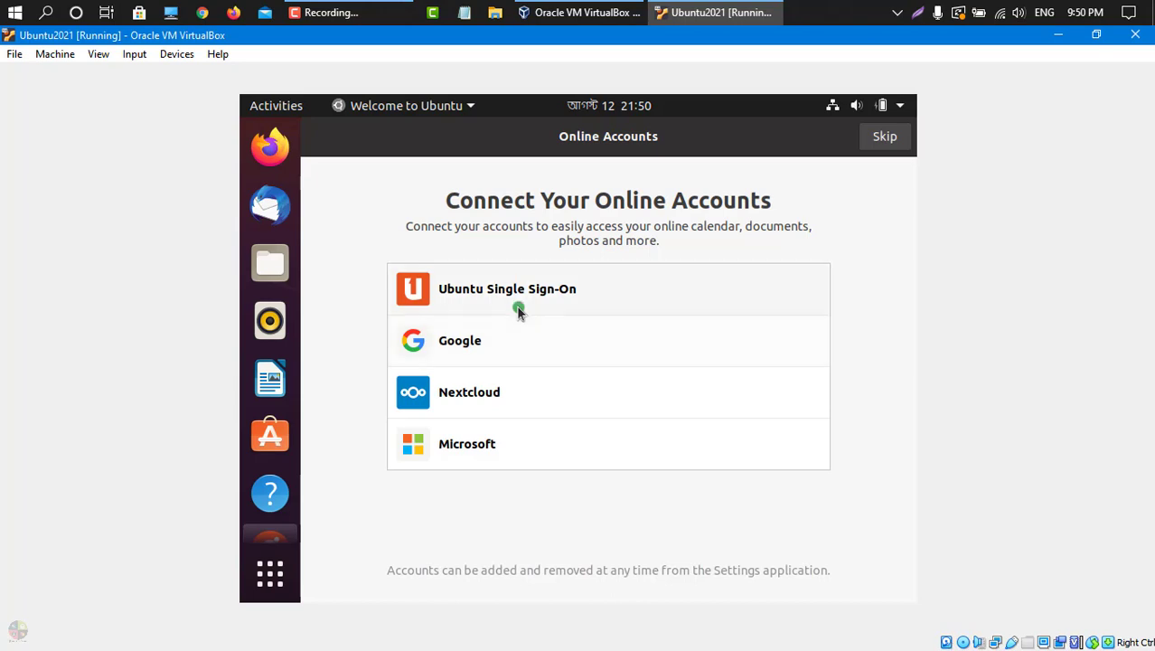
Complete the Ubuntu welcome setup, skipping online accounts and Livepatch and keeping the option to send system info to Canonical.
left_click(881, 138)
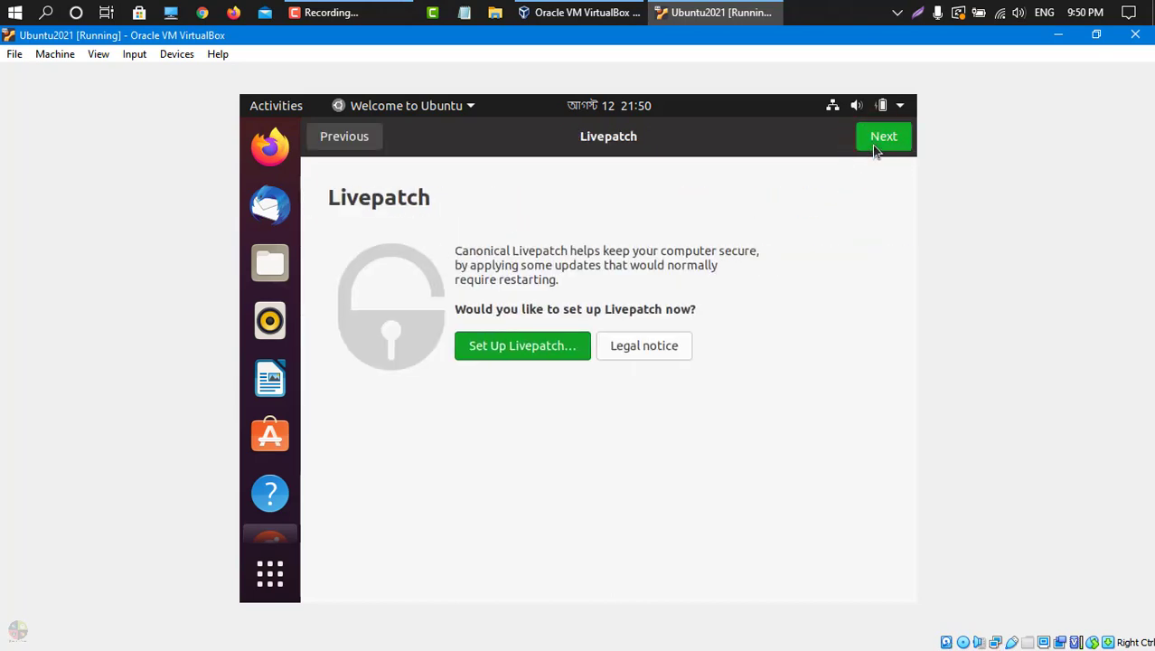
left_click(873, 146)
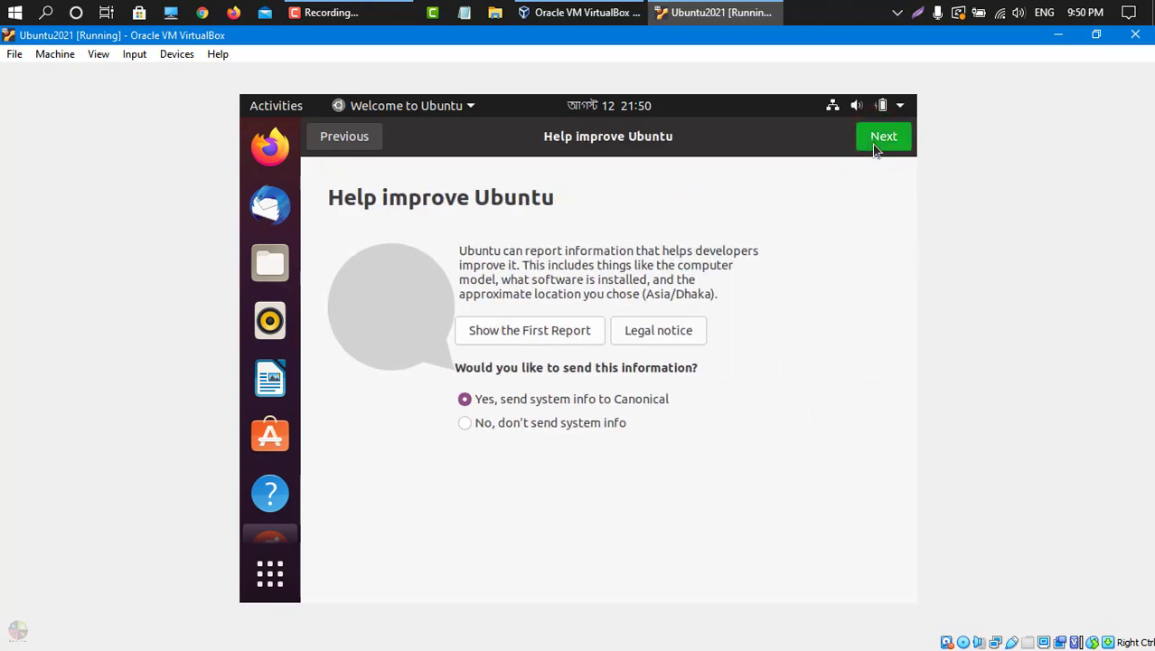
left_click(873, 147)
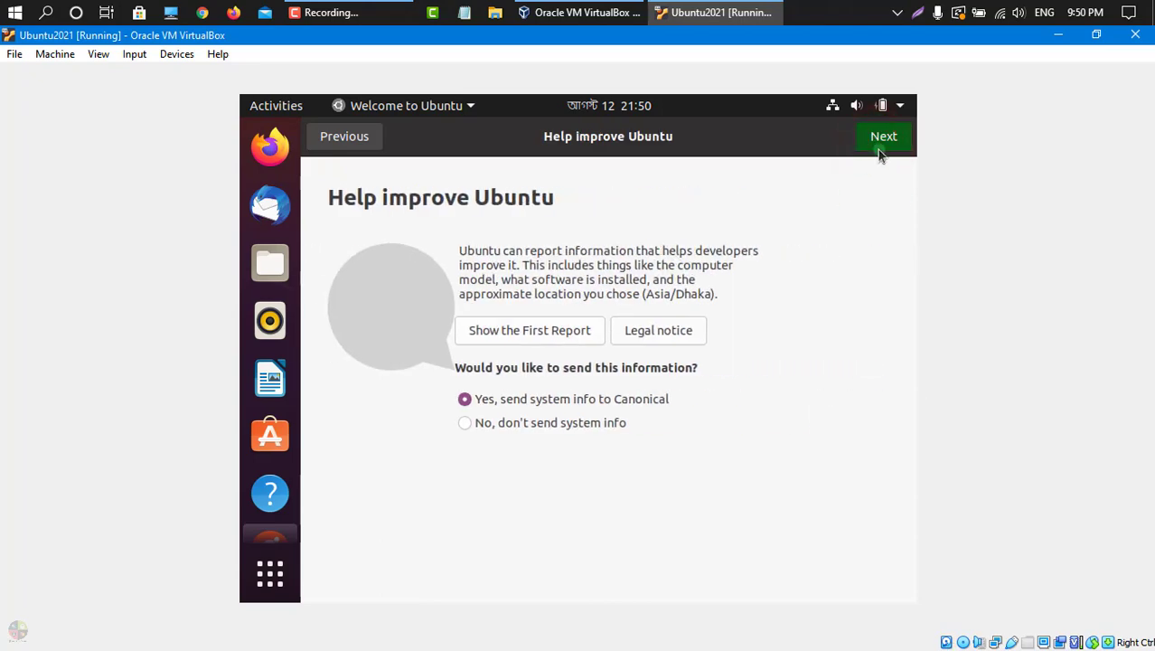
left_click(881, 143)
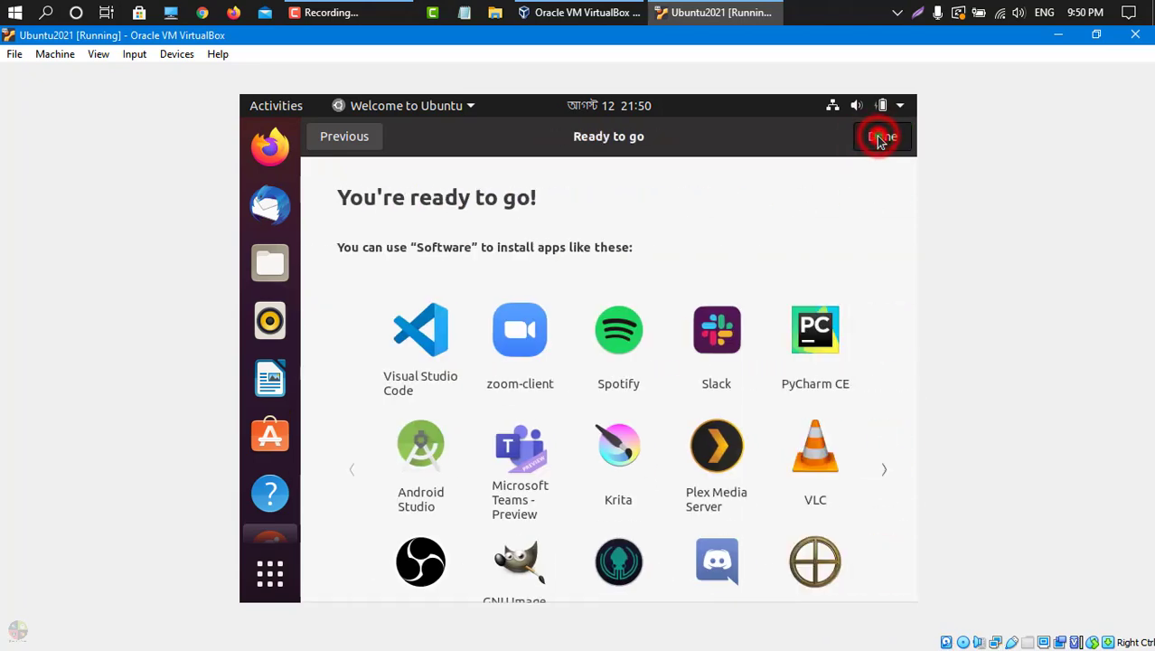
left_click(881, 137)
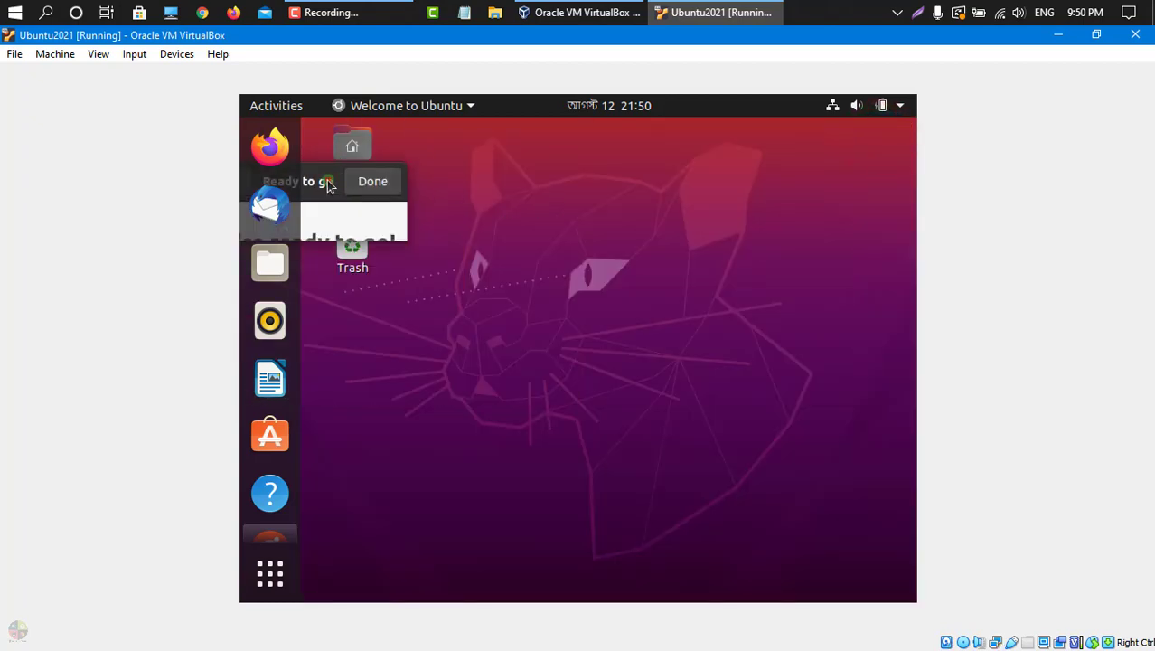
left_click(327, 180)
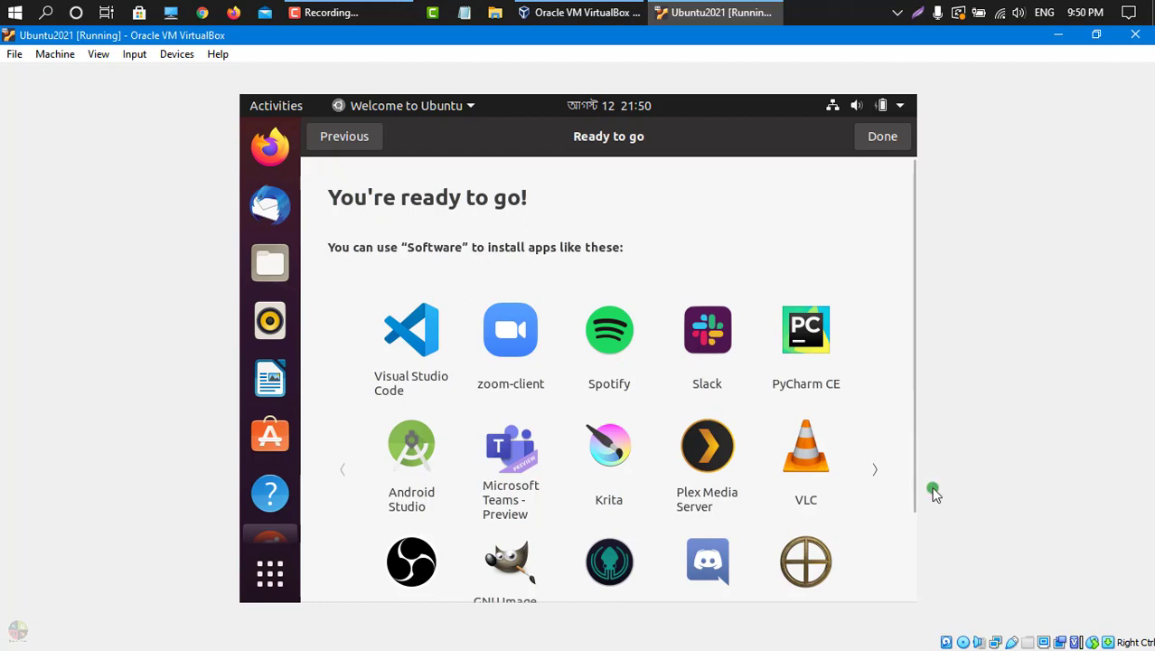
left_click(883, 138)
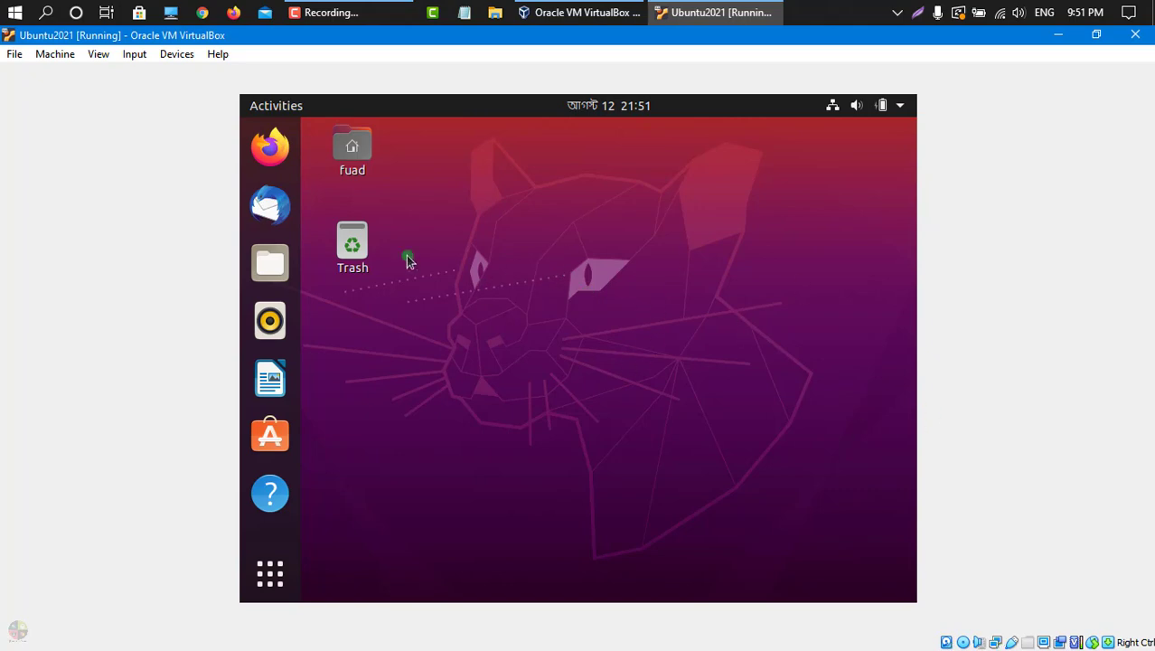
View the installed applications overview and browse the Home and Downloads folders in Files, closing the file window when done.
left_click(288, 573)
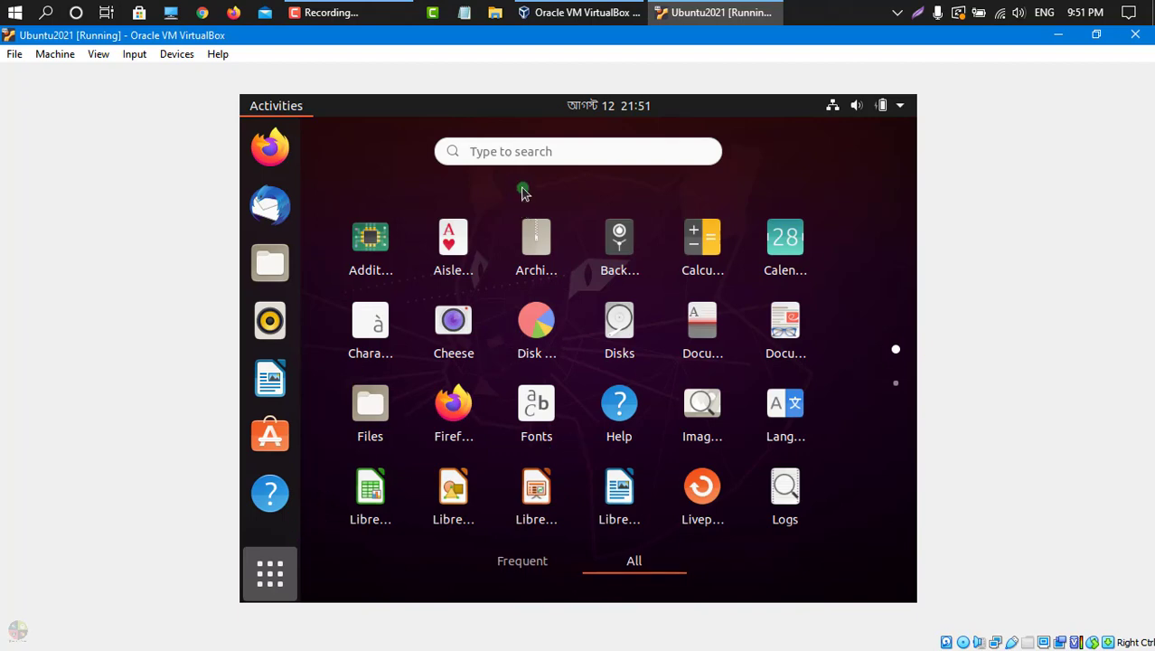
left_click(516, 153)
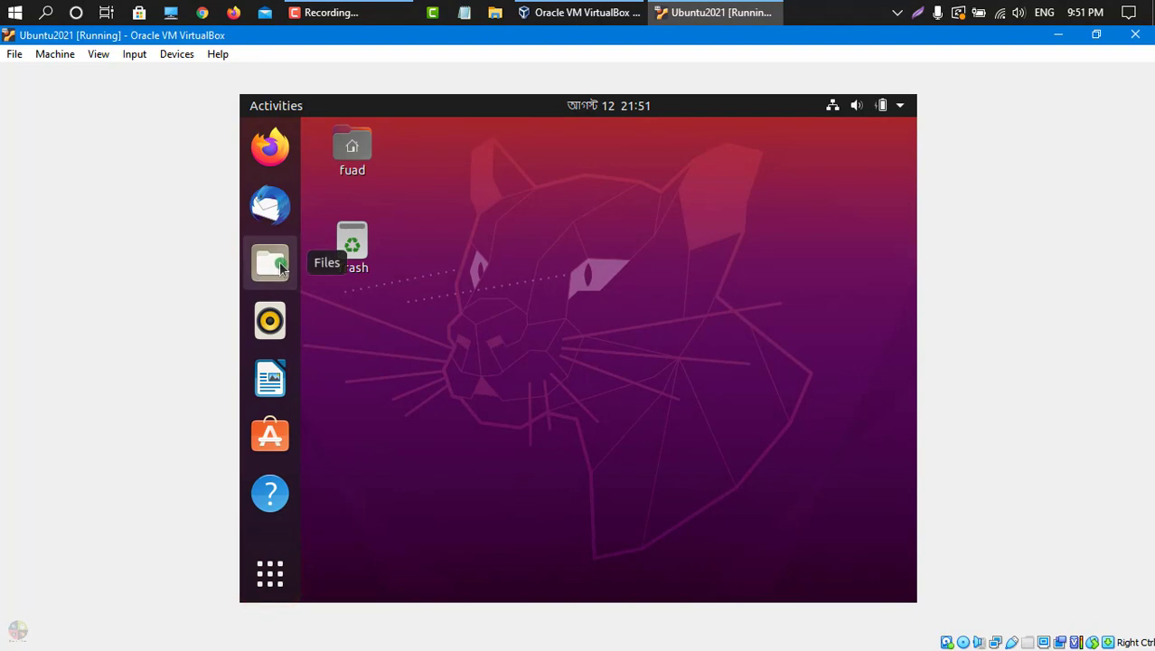
left_click(280, 265)
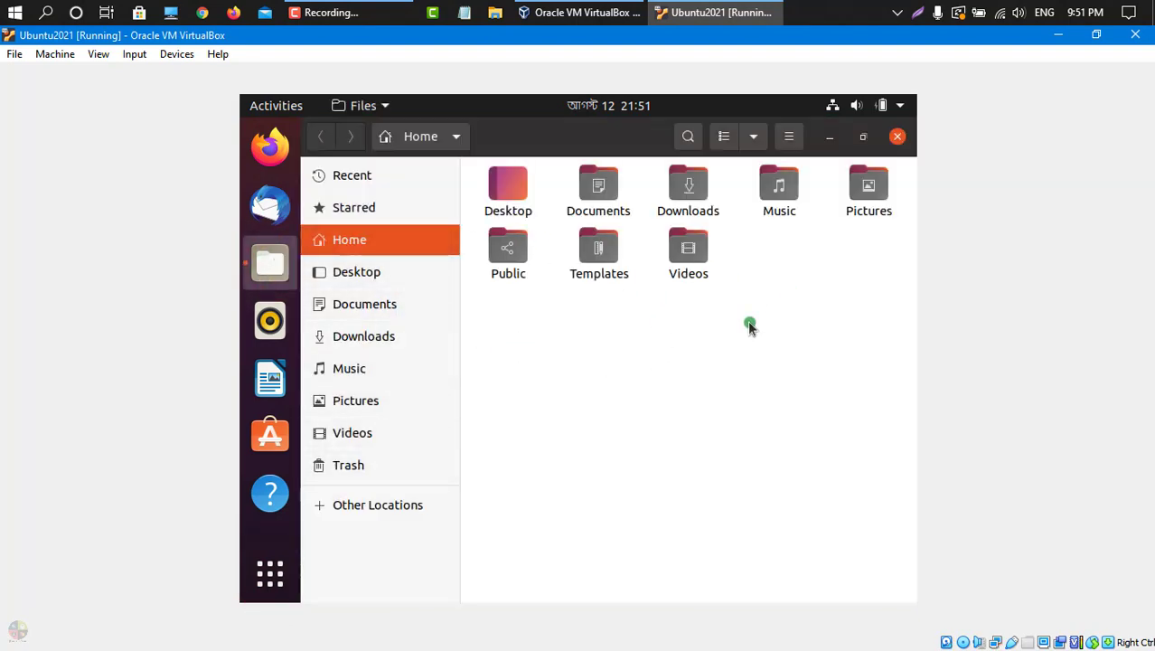
left_click(333, 239)
left_click(377, 275)
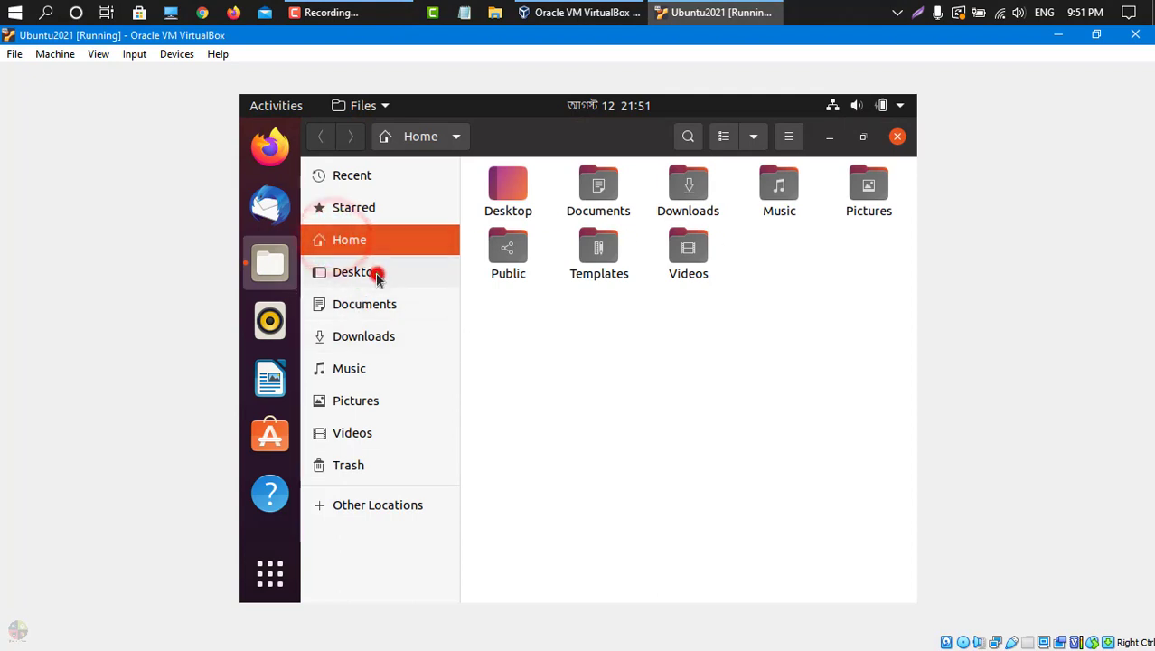
left_click(367, 338)
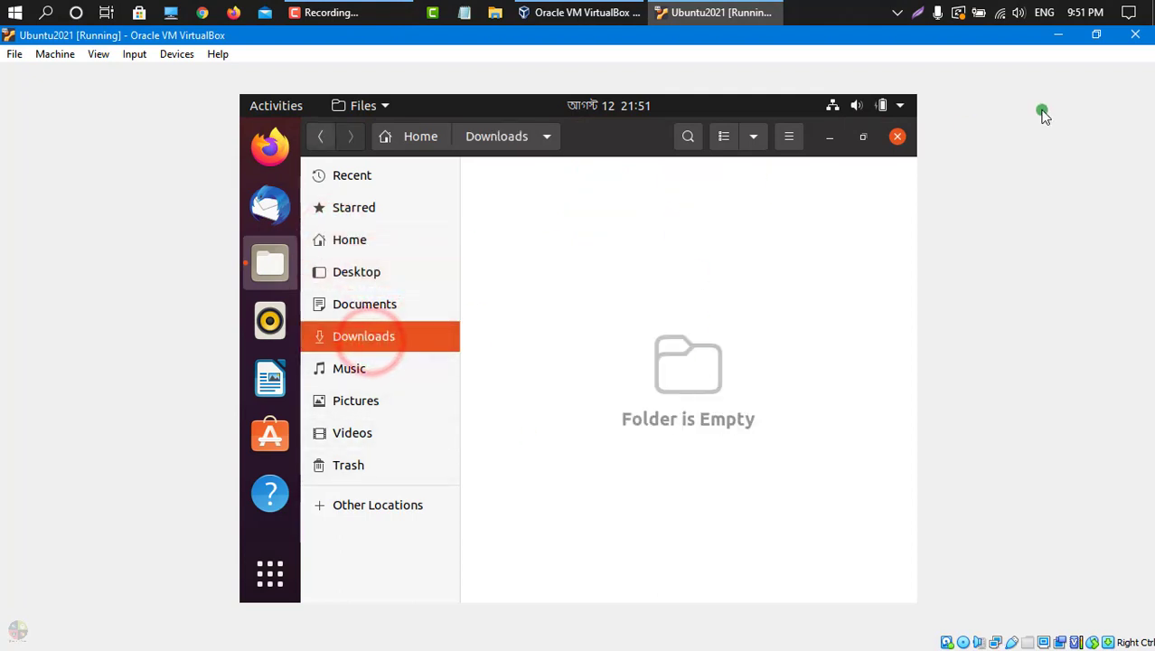
left_click(354, 237)
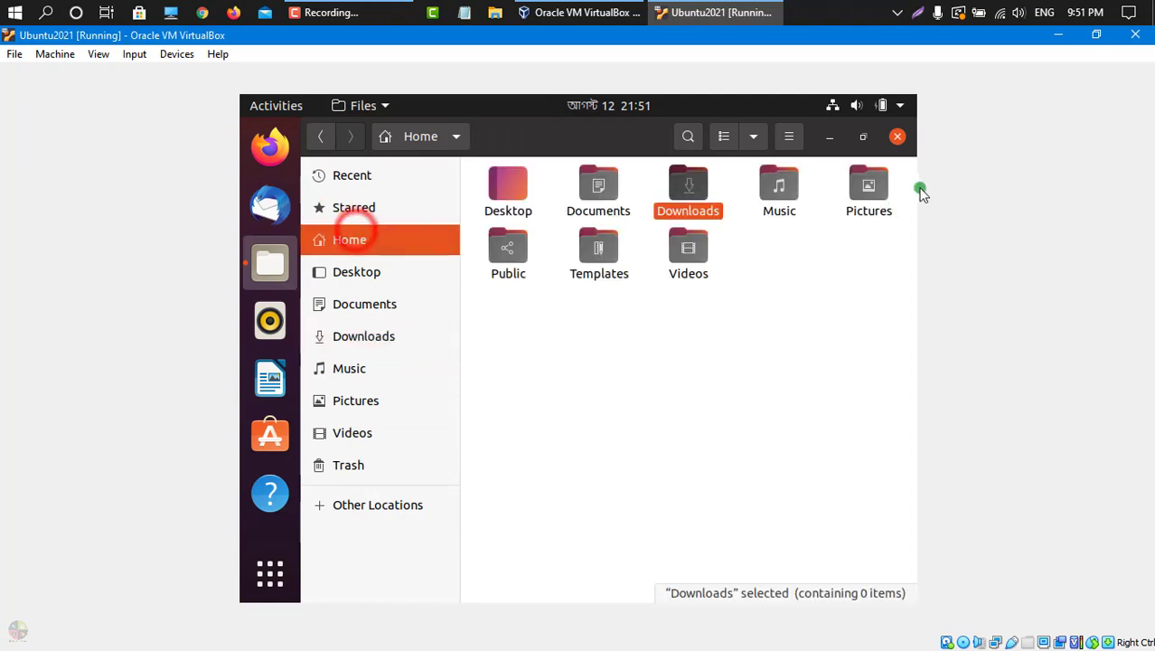
left_click(897, 137)
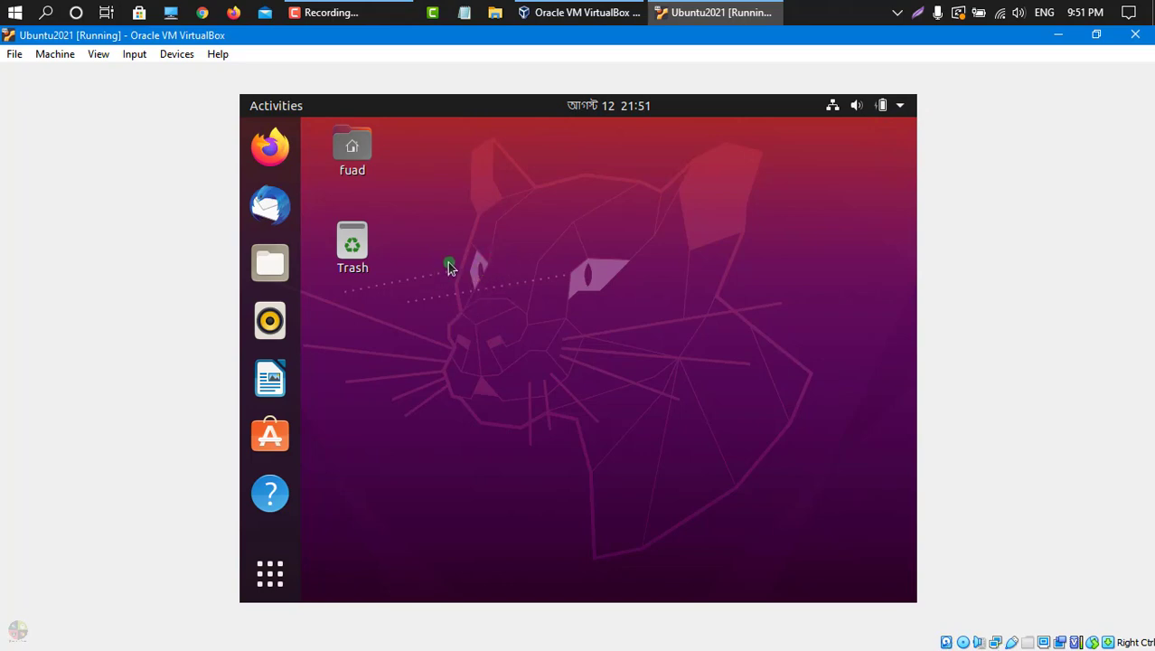
Reposition the Software Updater window slightly on the desktop and postpone the offered Ubuntu 20.04 updates.
left_click(326, 293)
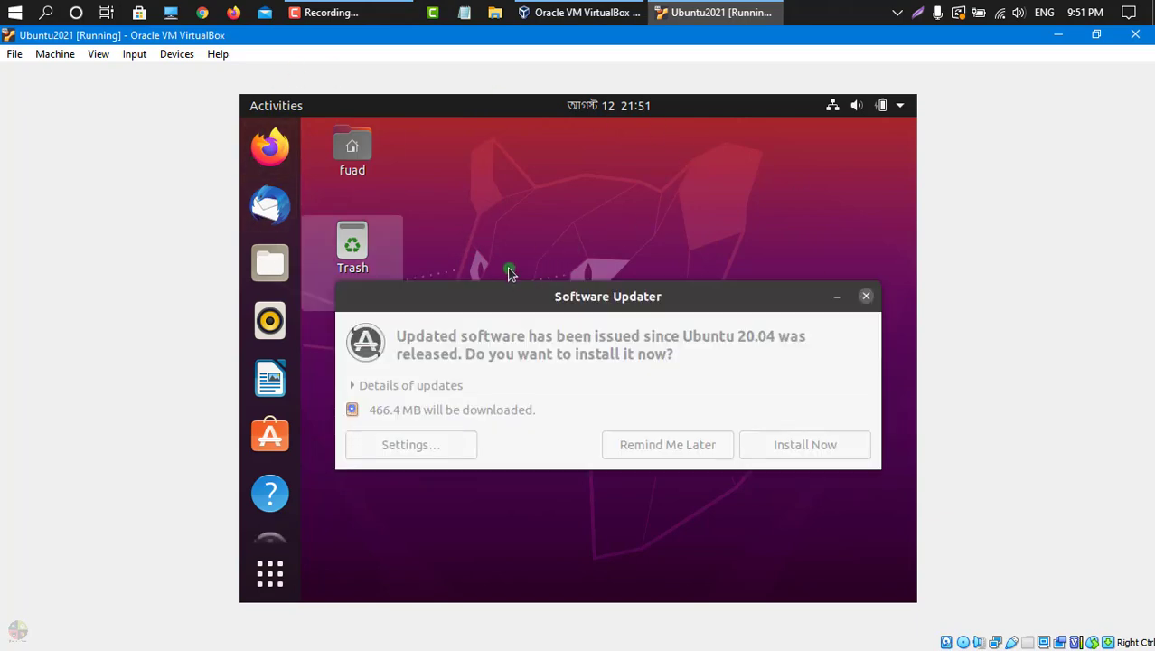
left_click_drag(564, 301, 553, 276)
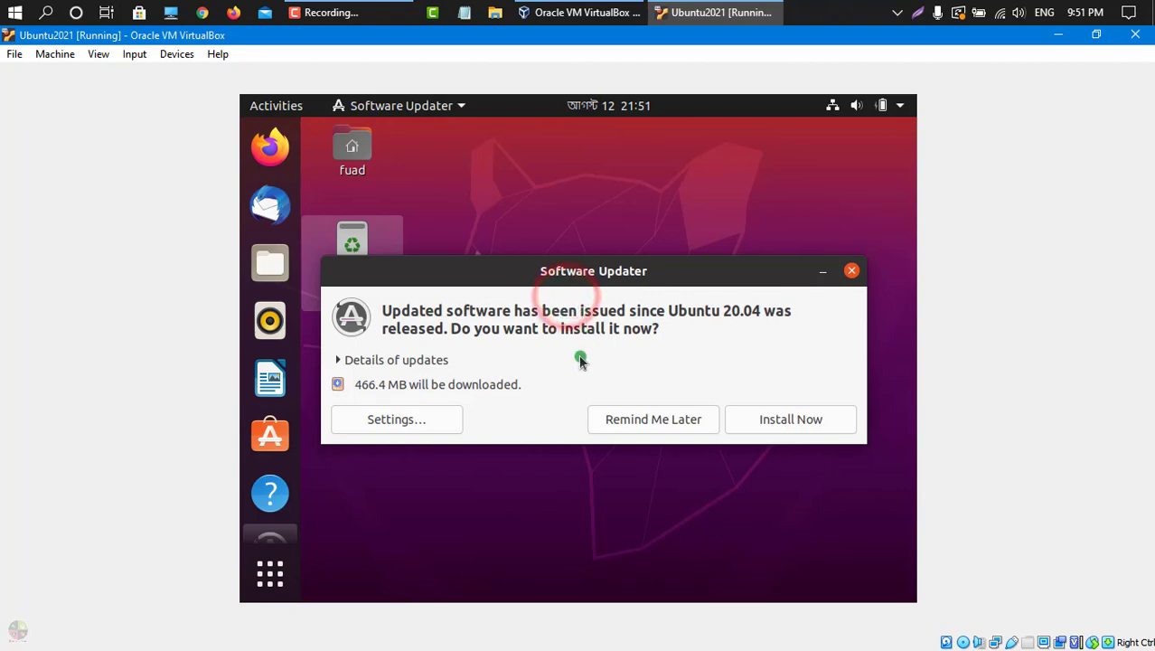
left_click(657, 429)
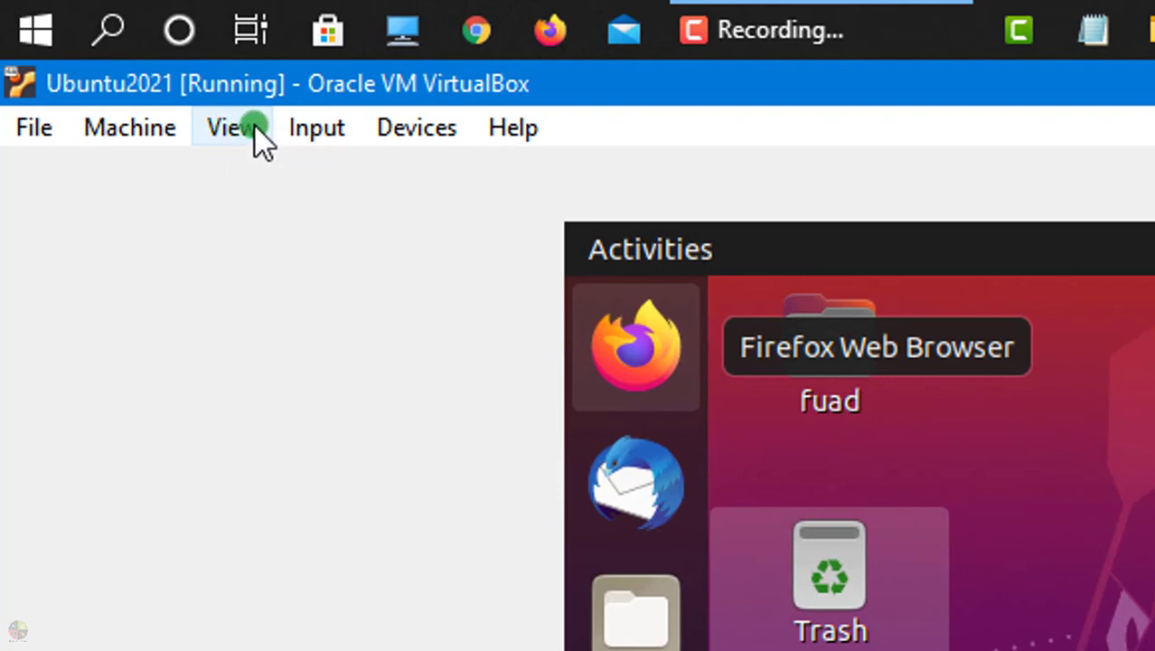
Switch the running Ubuntu2021 virtual machine to full-screen mode.
left_click(234, 128)
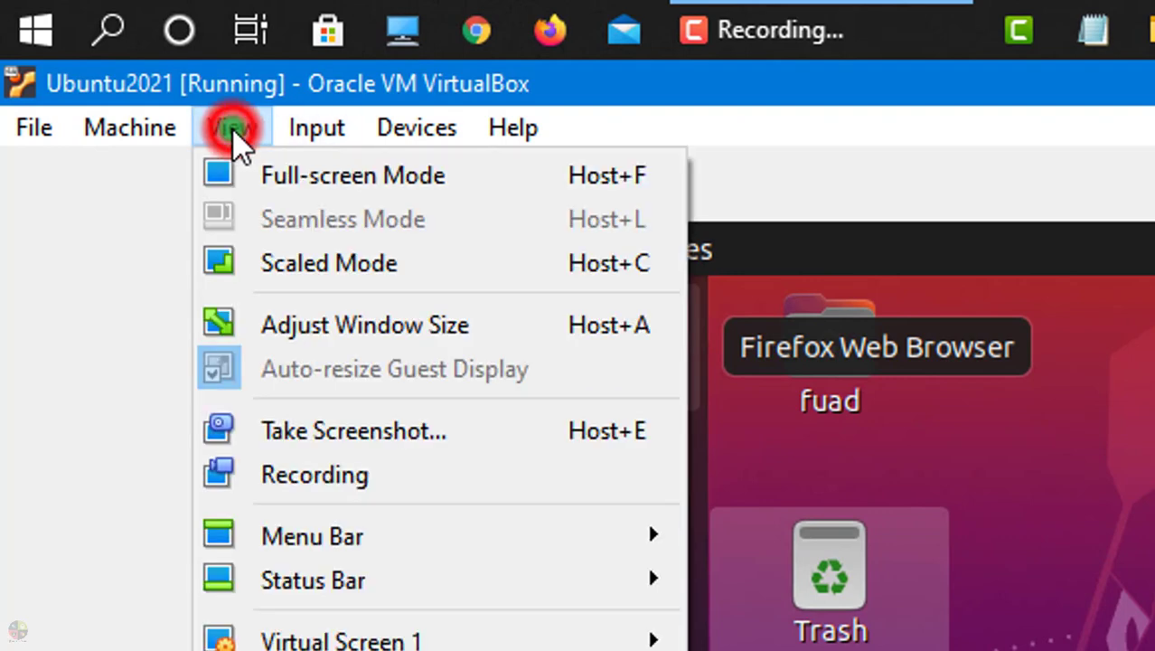
left_click(293, 170)
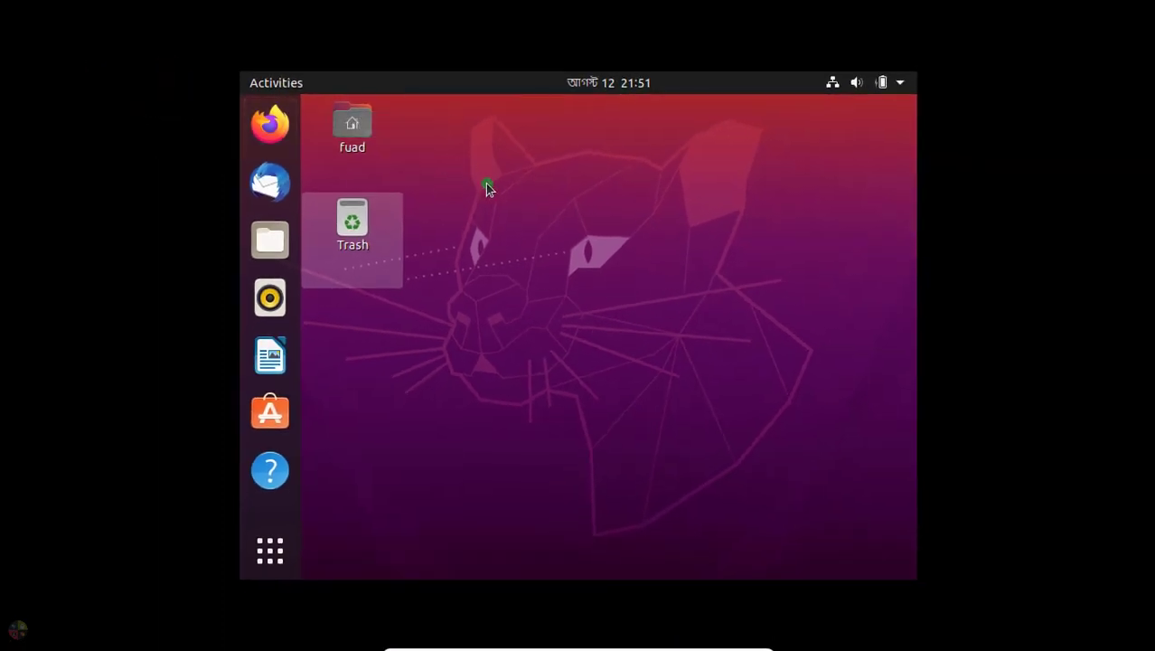
left_click(487, 185)
left_click(623, 318)
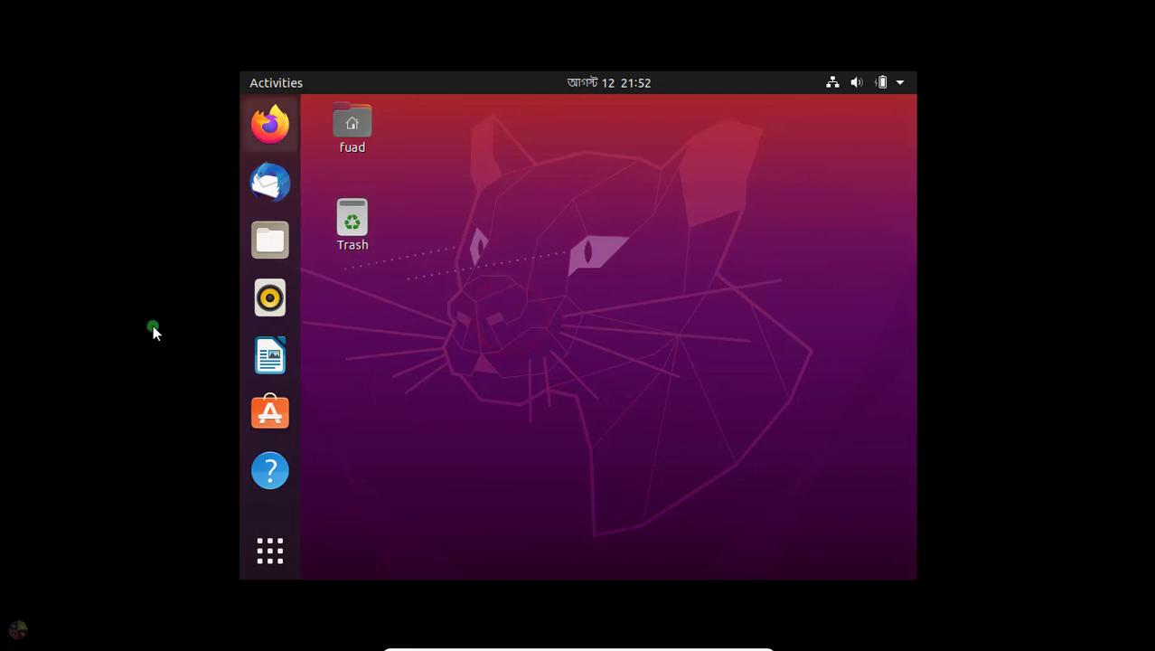
Set Ubuntu's display resolution to 1360 × 768 (16:9), apply and keep the change, and close Settings.
right_click(536, 213)
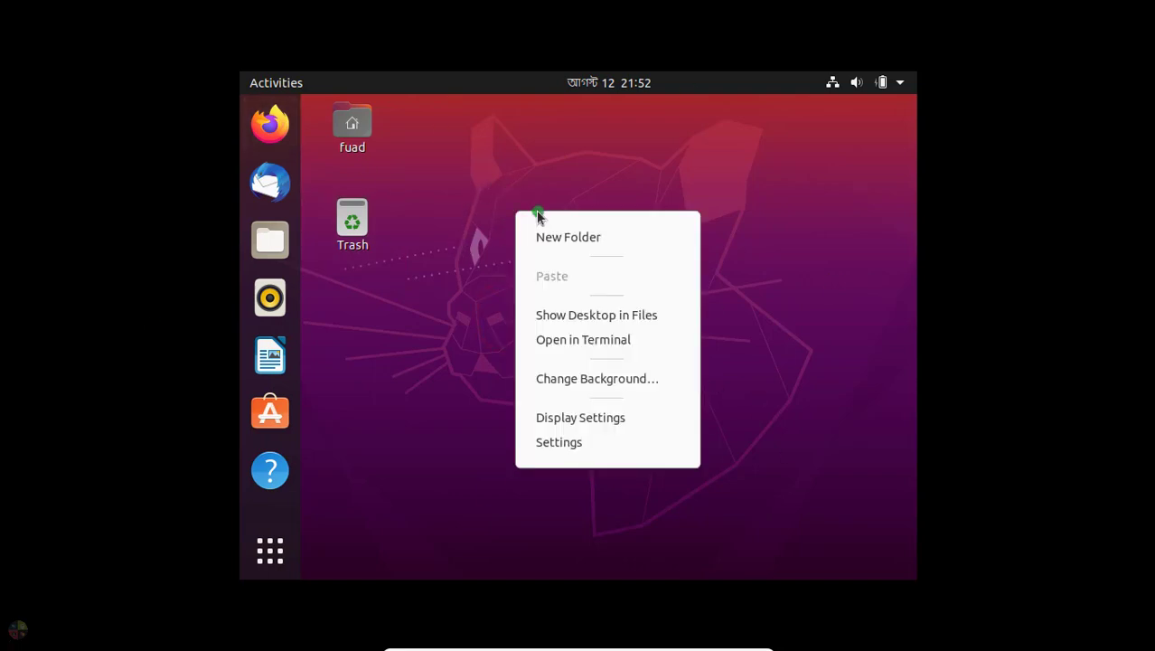
left_click(582, 426)
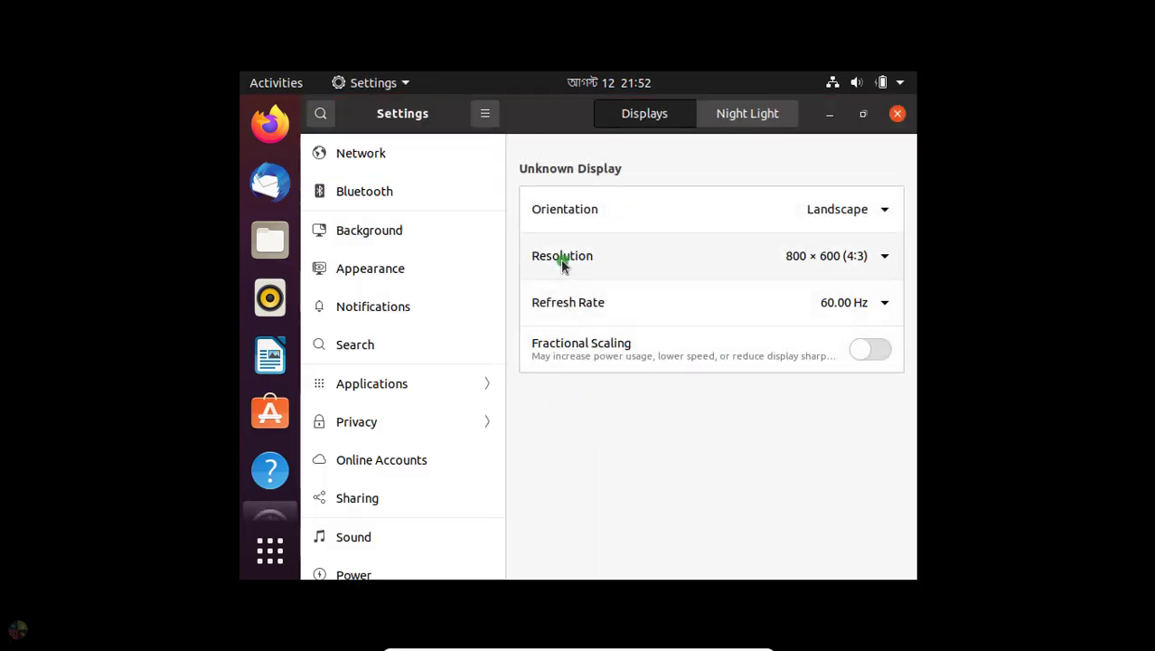
left_click(862, 264)
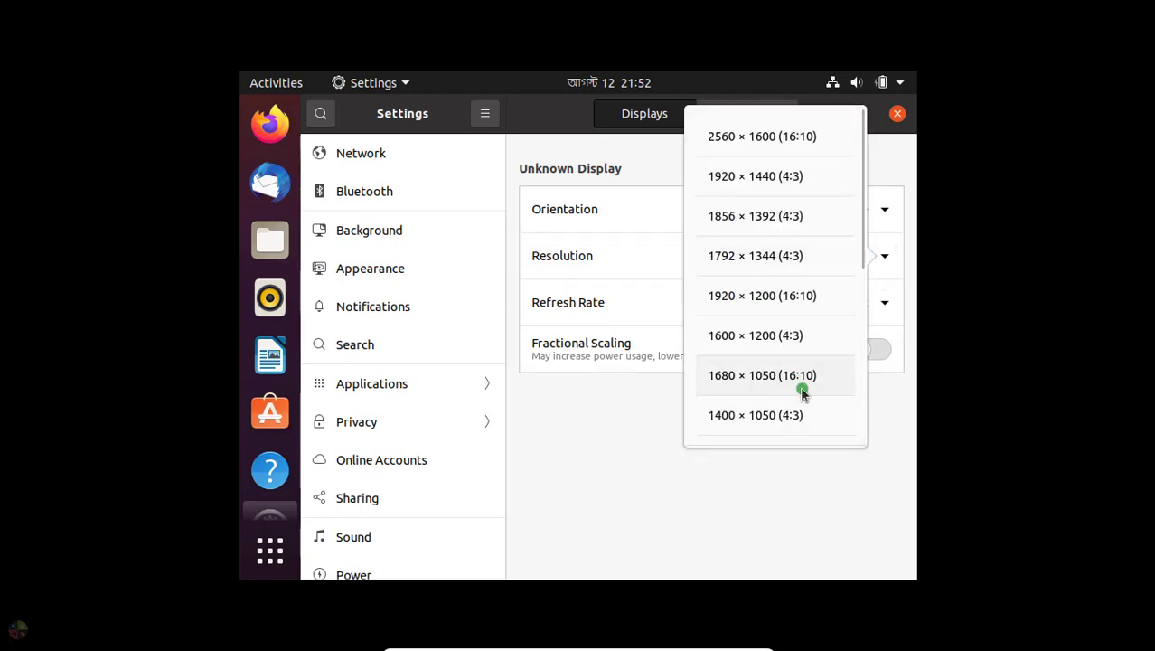
scroll(804, 411, "down", 1)
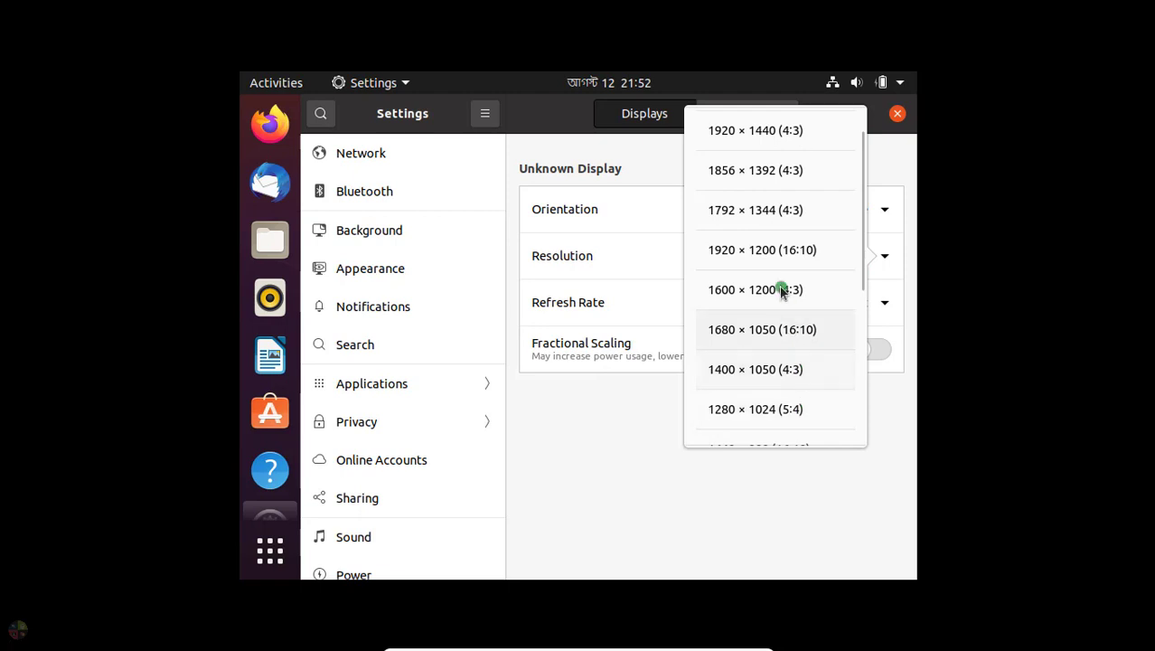
left_click_drag(863, 222, 862, 213)
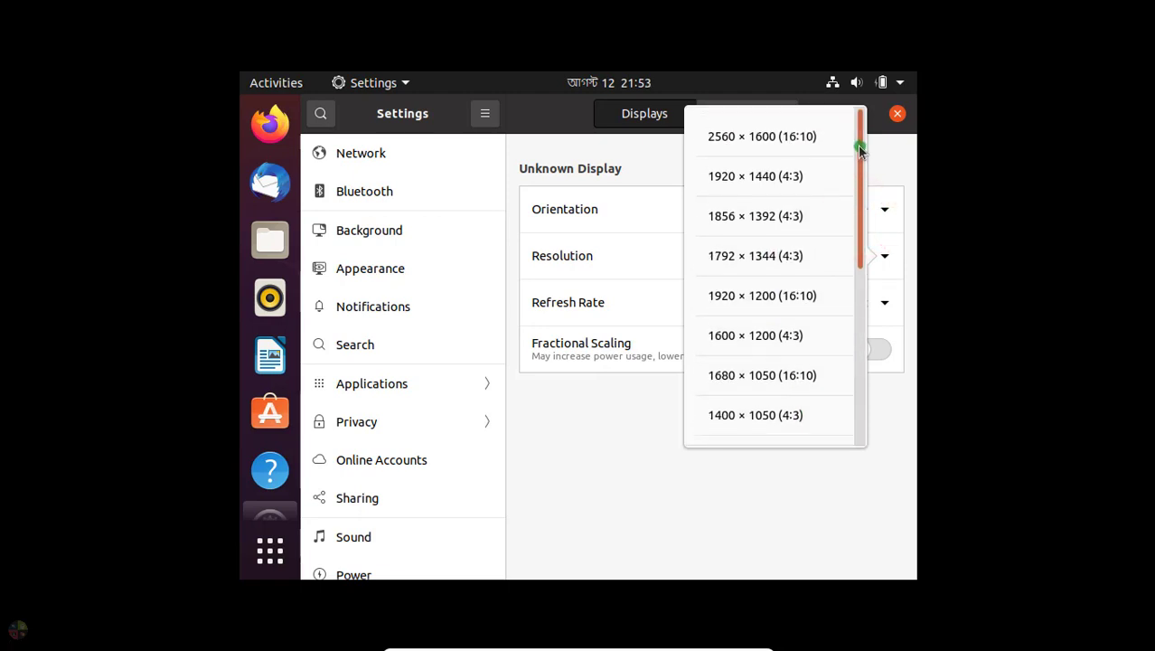
left_click_drag(863, 201, 848, 394)
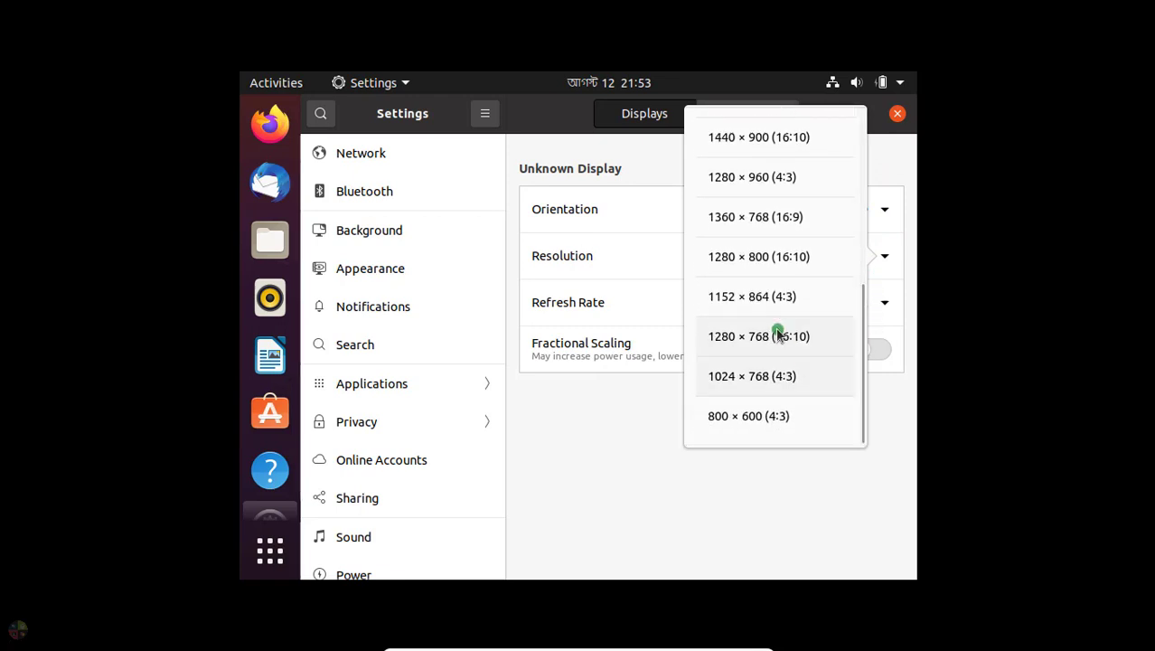
left_click(752, 220)
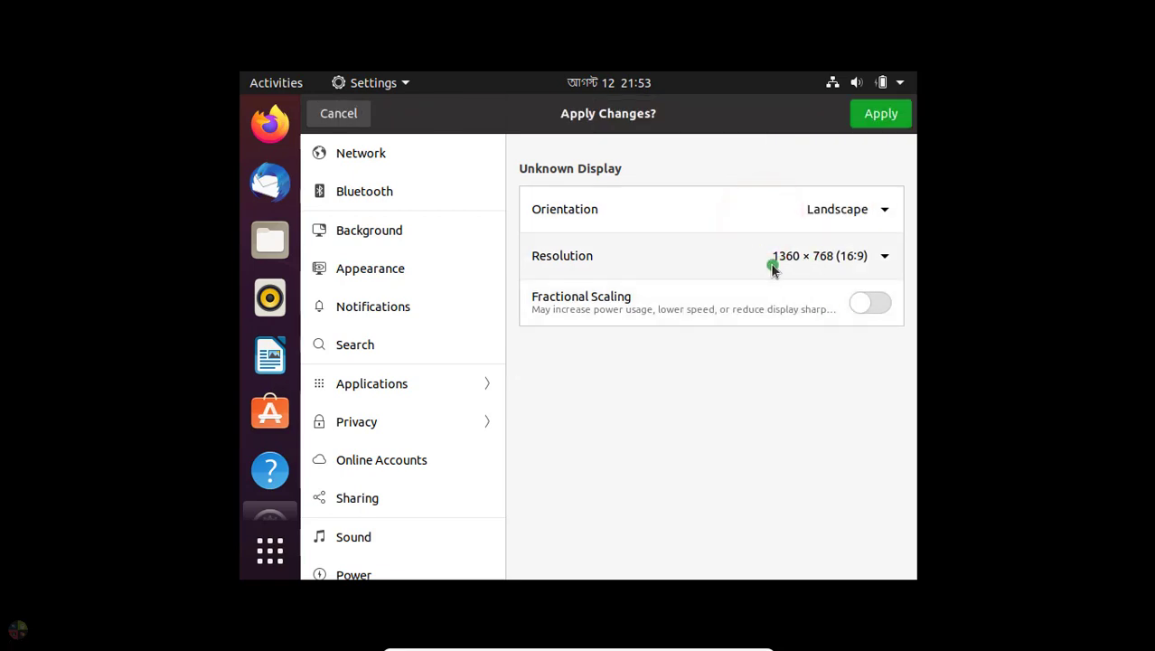
left_click(864, 123)
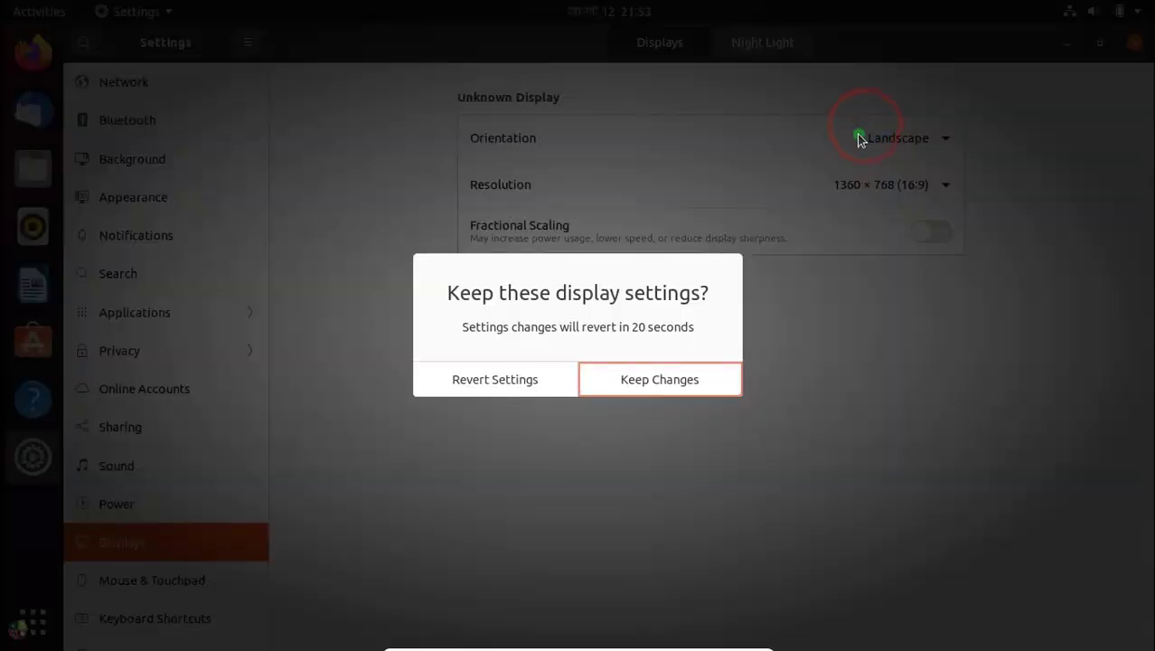
left_click(643, 392)
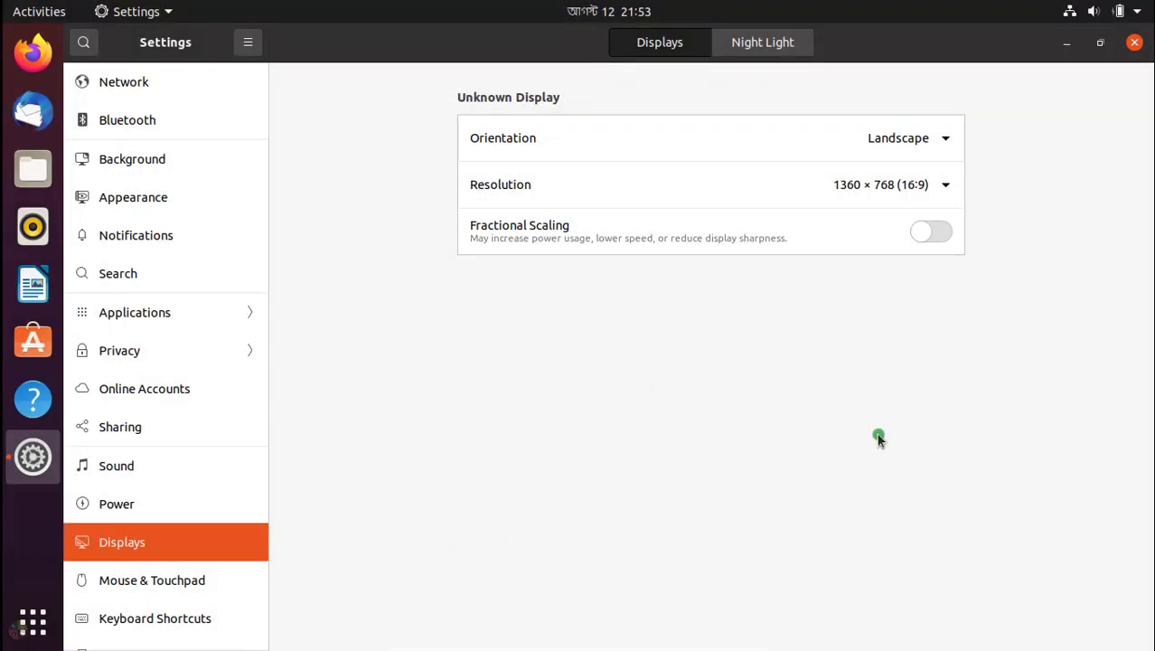
left_click(1134, 42)
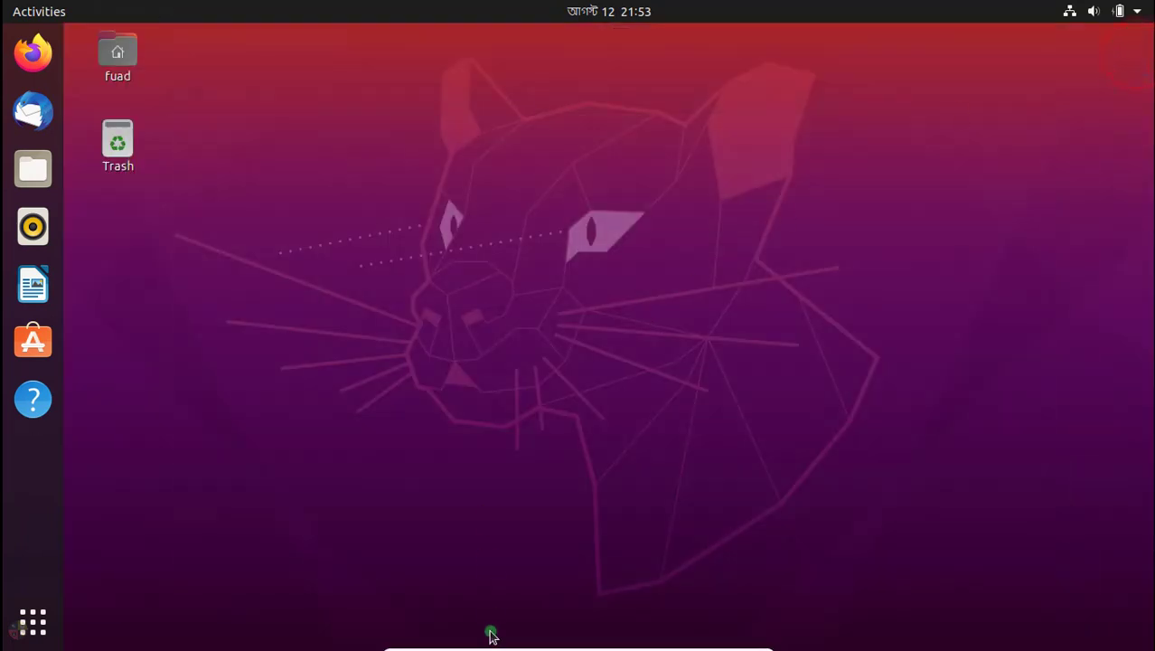
Minimise and restore the full-screen virtual machine, and switch it to windowed mode and back to full screen.
mouse_move(528, 648)
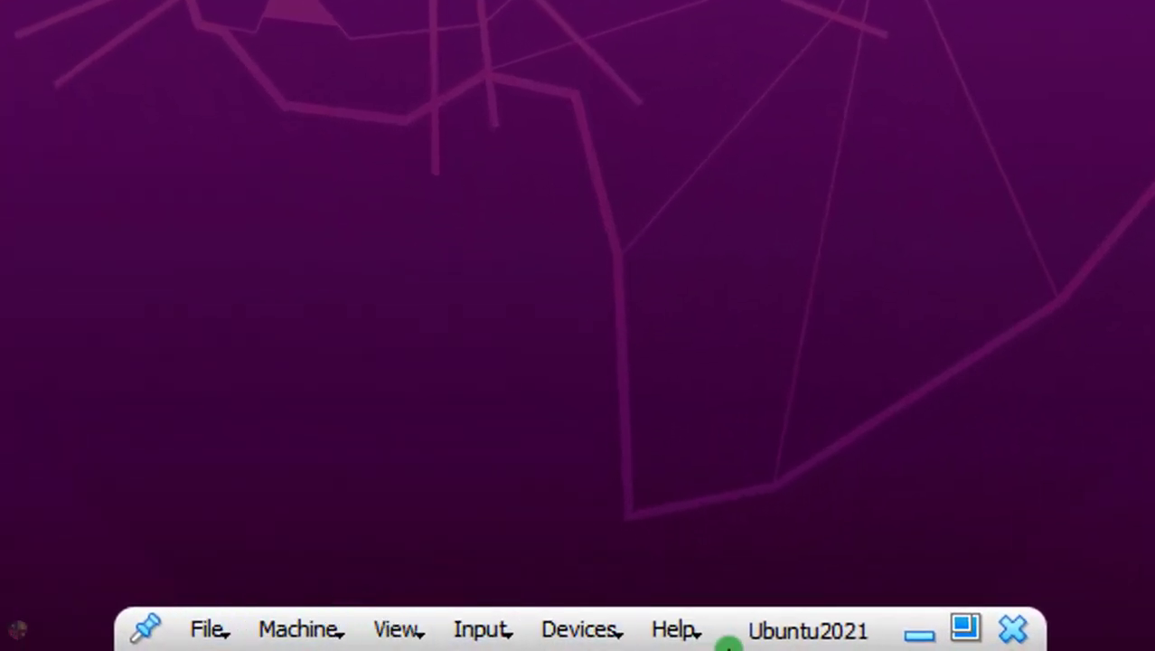
left_click(919, 630)
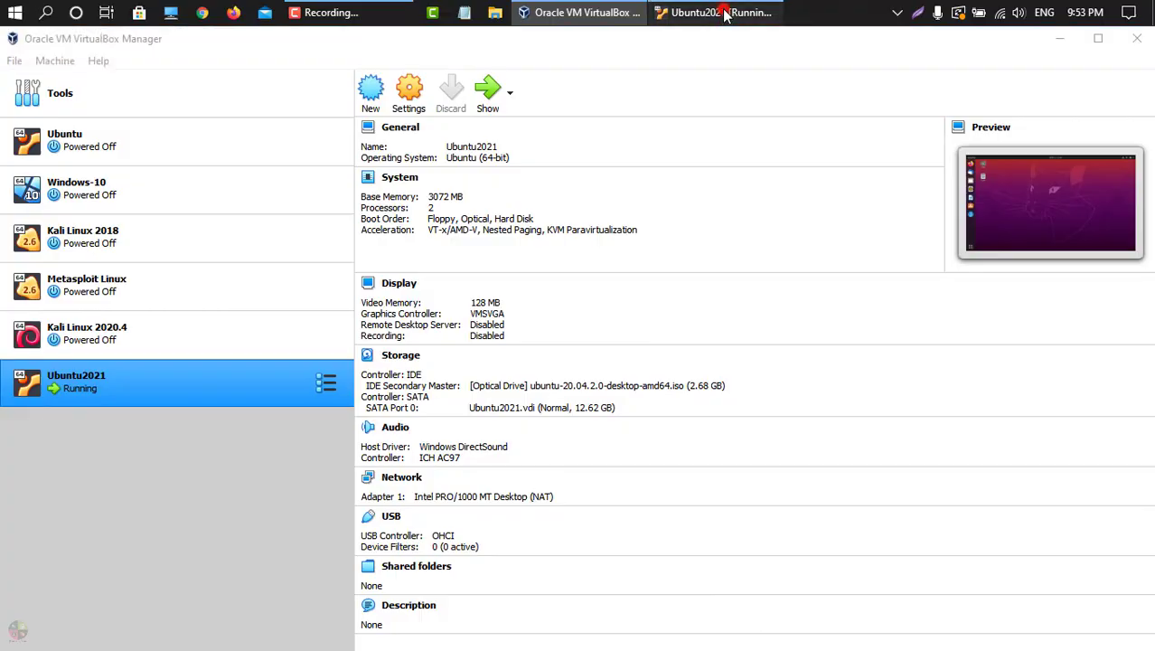
left_click(724, 15)
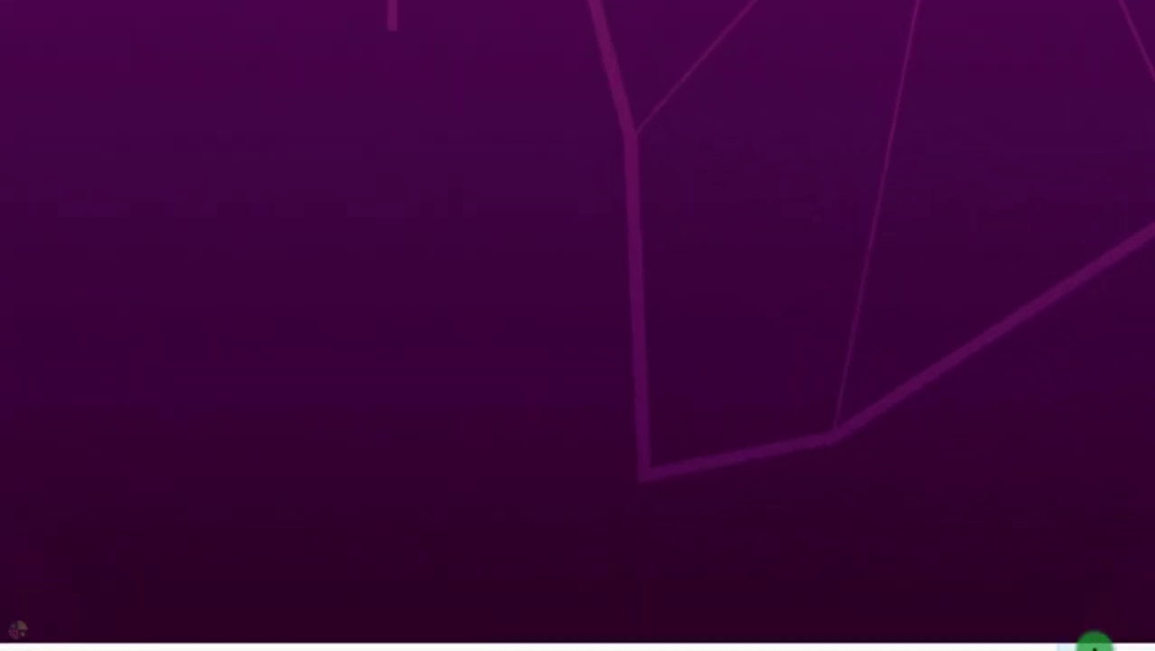
left_click(1078, 614)
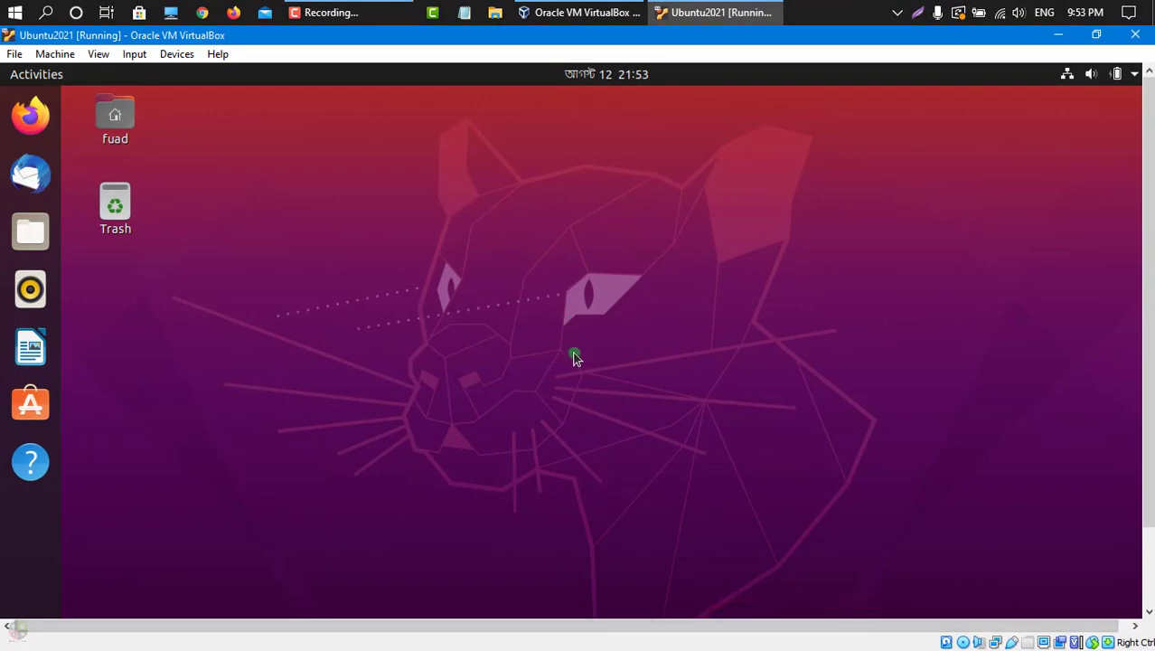
left_click(98, 54)
left_click(115, 76)
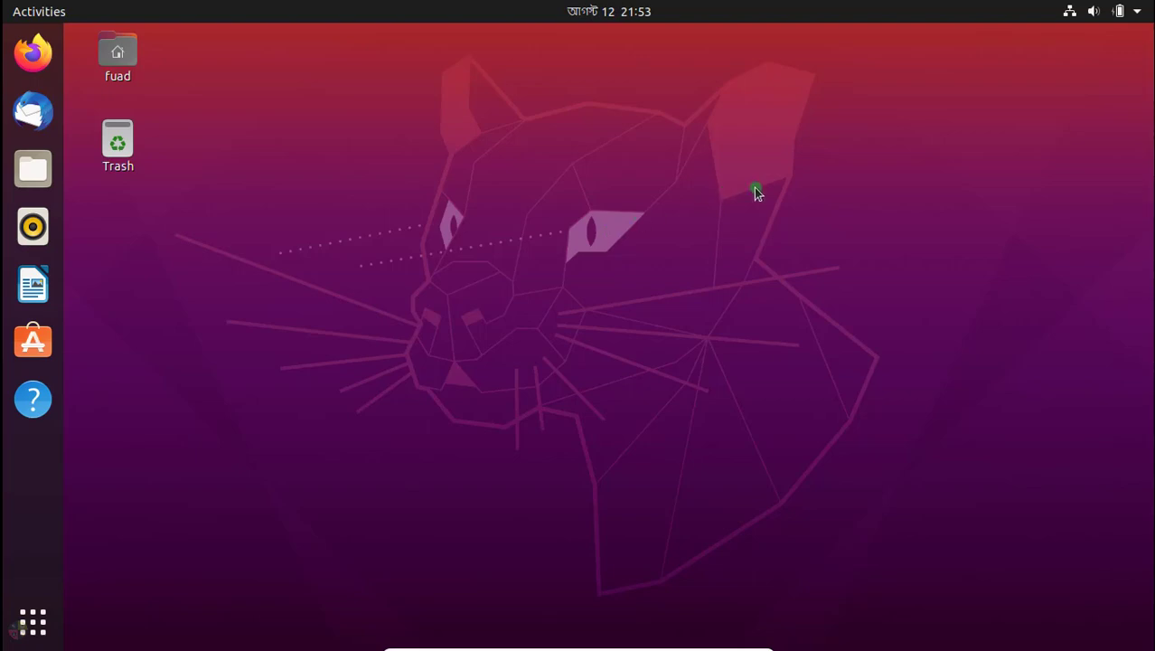
Power off the Ubuntu system from within its own desktop and confirm the shutdown.
left_click(1141, 12)
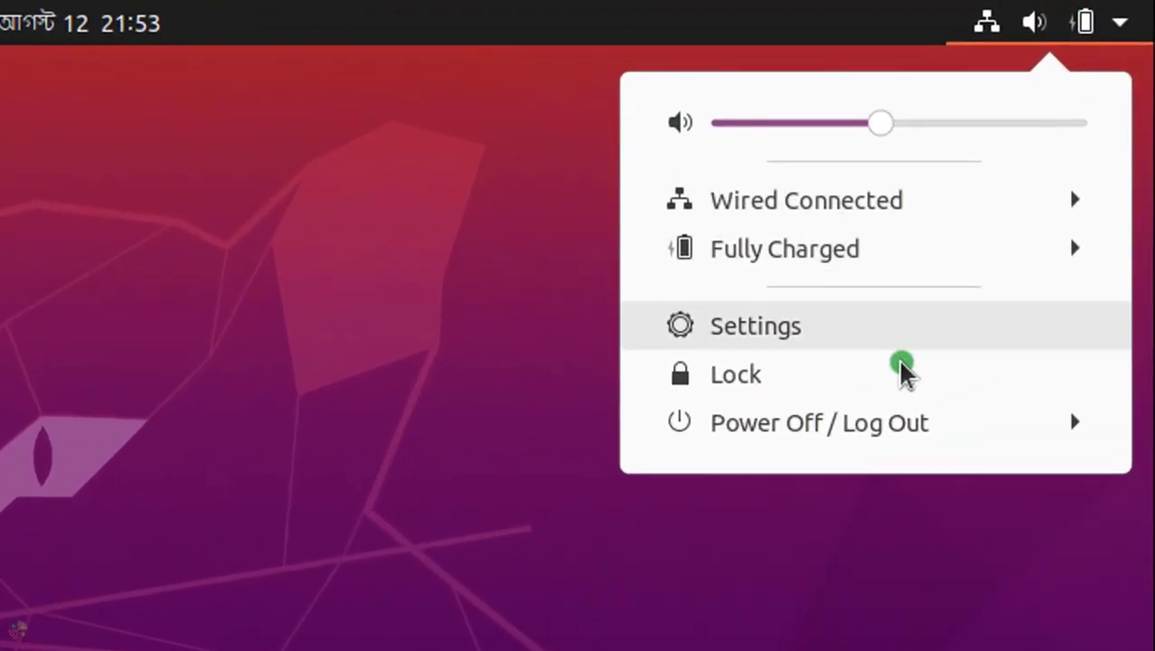
left_click(865, 430)
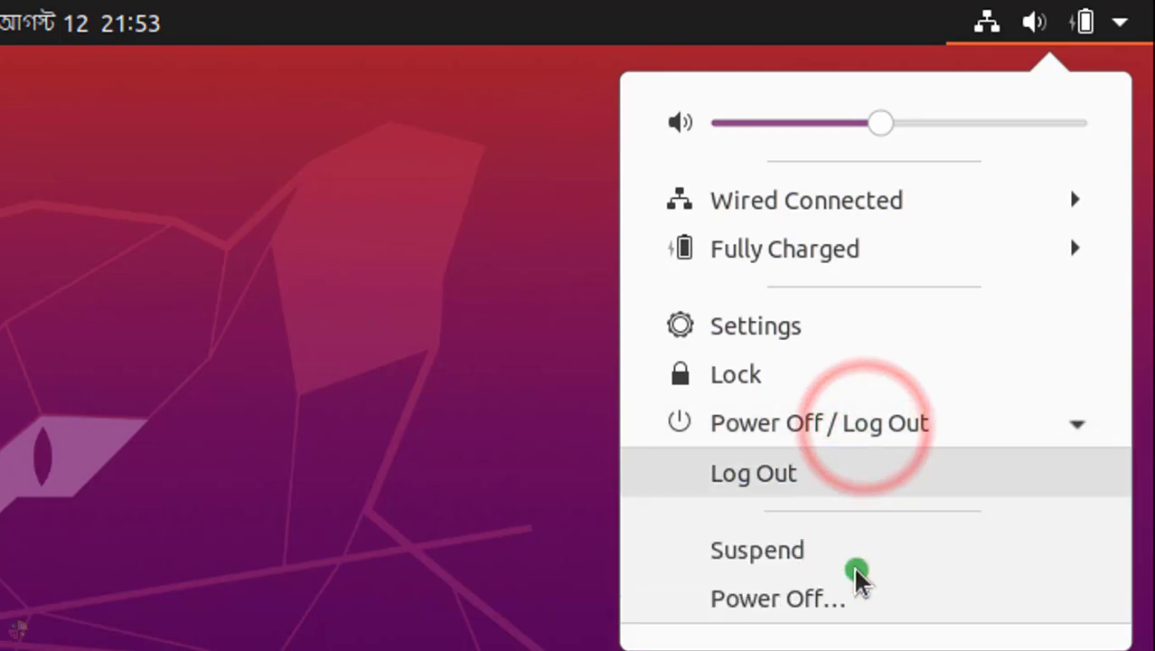
left_click(819, 603)
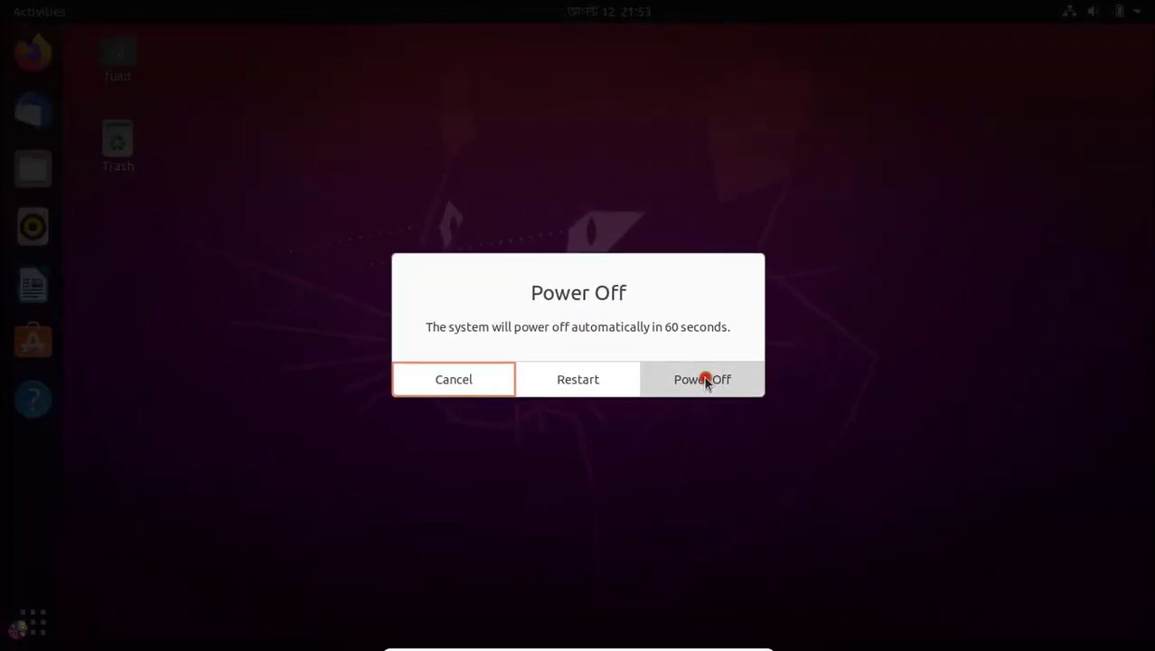
left_click(672, 407)
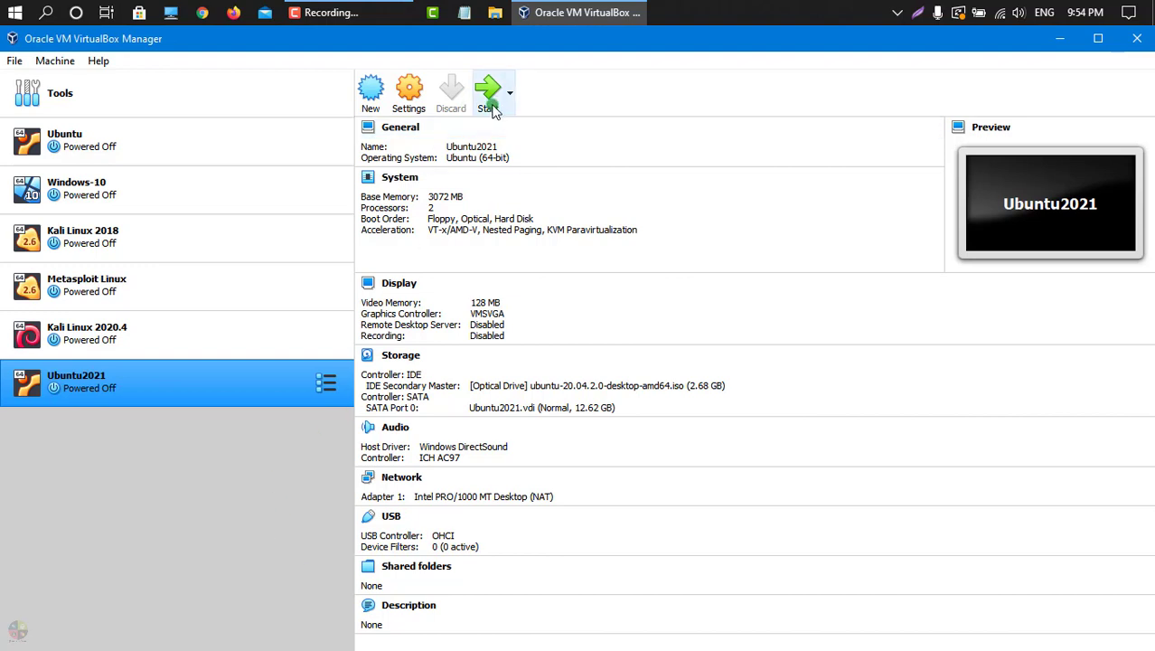
Start the Ubuntu2021 virtual machine again from the VirtualBox Manager.
left_click(493, 107)
left_click(271, 454)
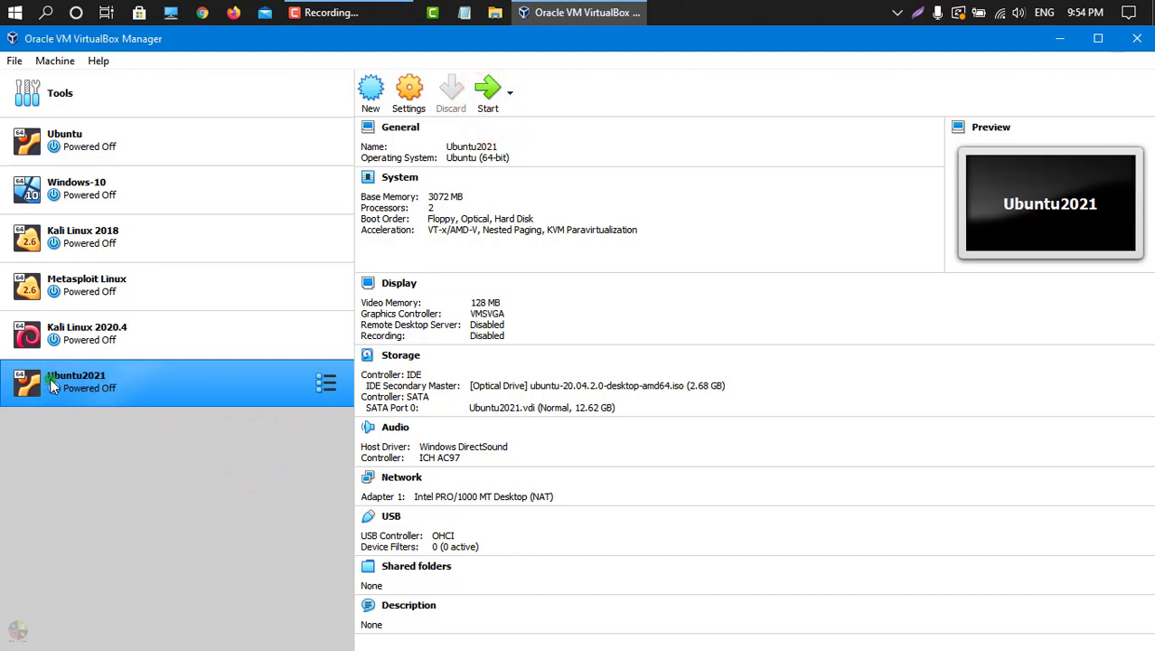
left_click(105, 454)
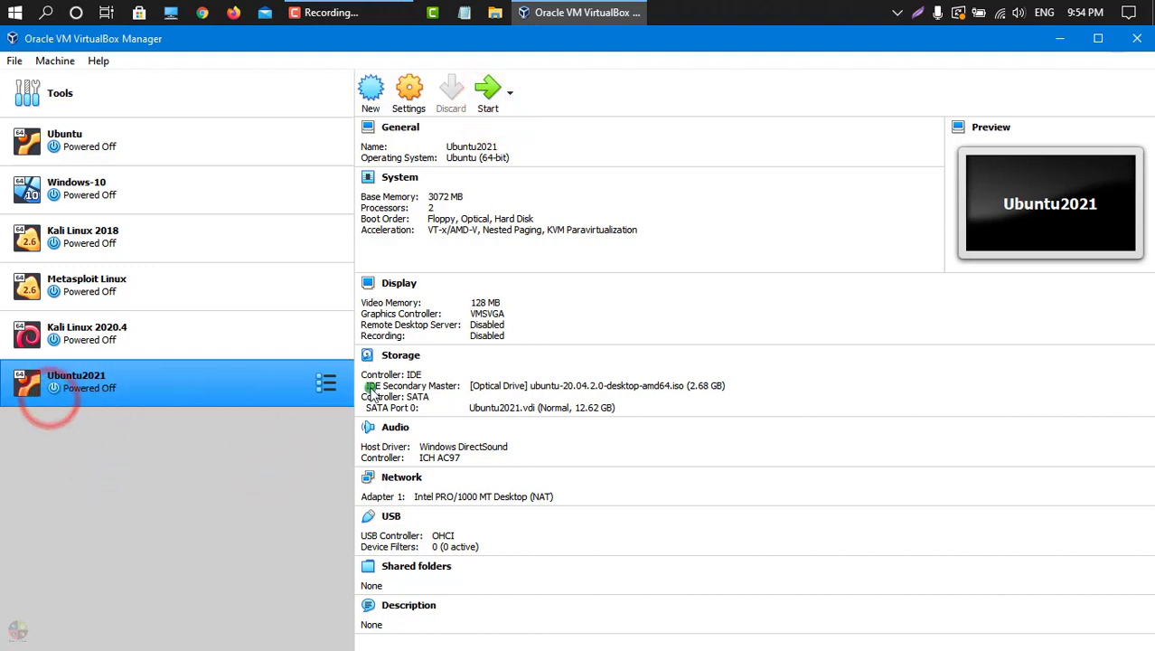
left_click(489, 98)
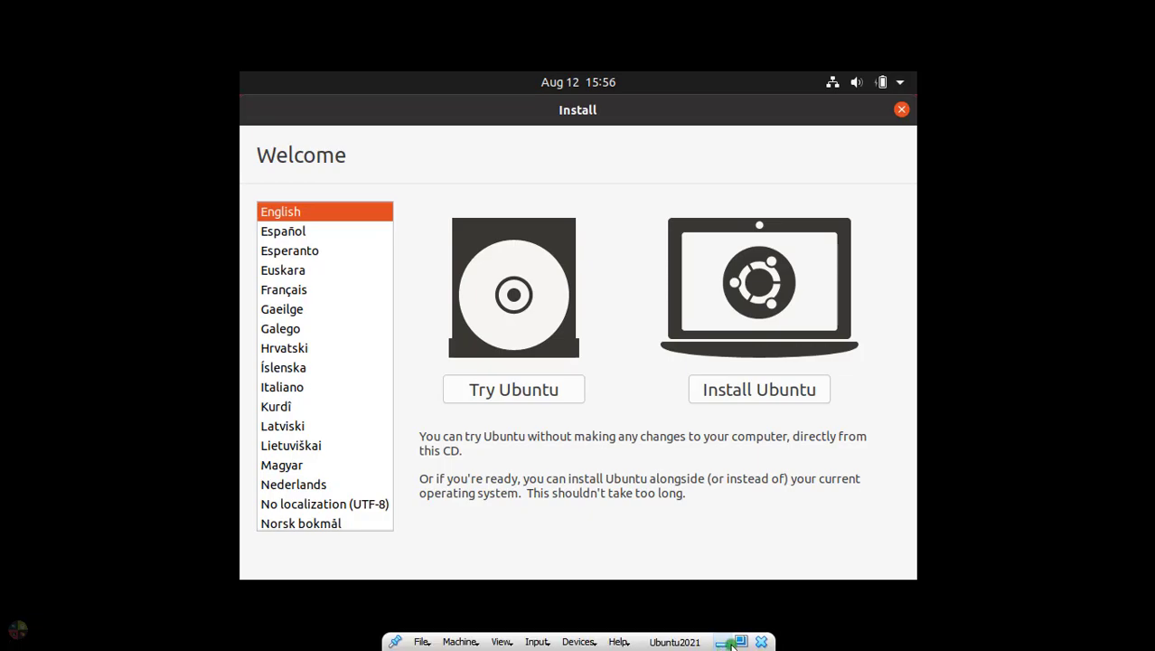
Leave full-screen mode and preview the virtual machine's close options, including Power off the machine, dismissing the dialog each time.
left_click(738, 641)
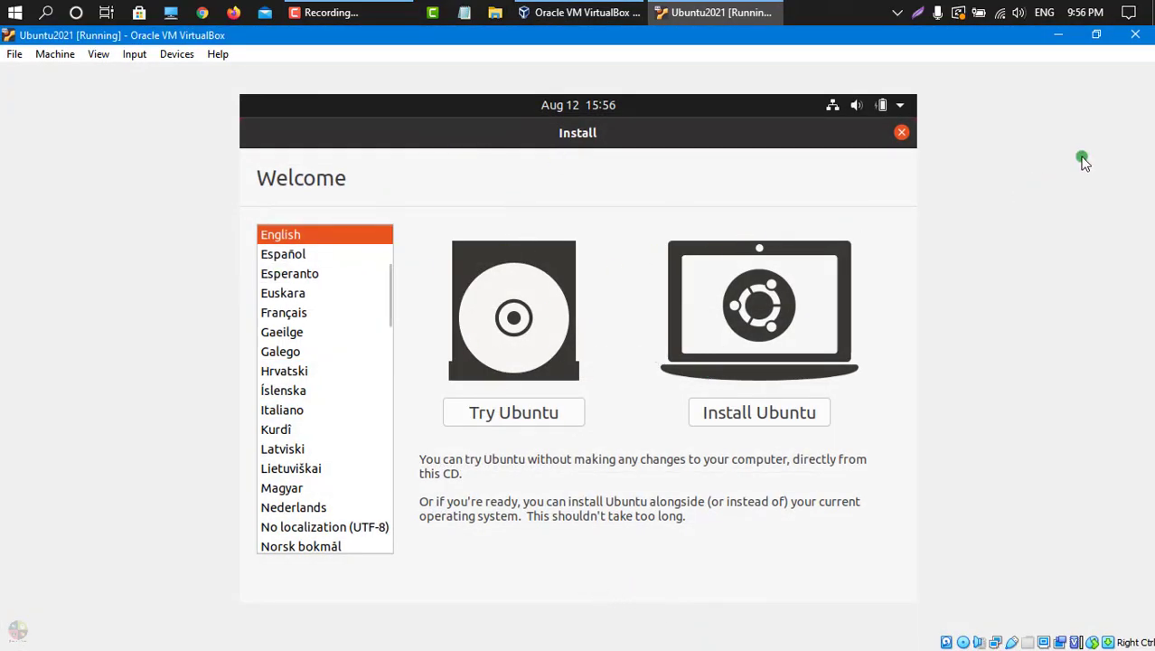
left_click(1133, 38)
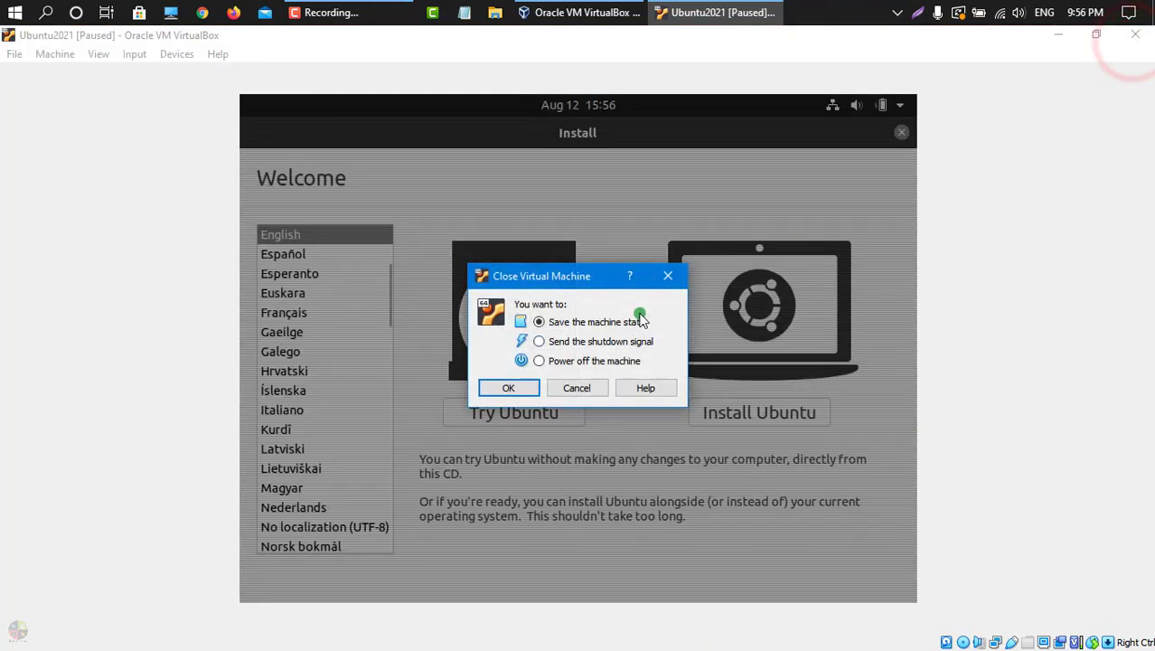
left_click(668, 275)
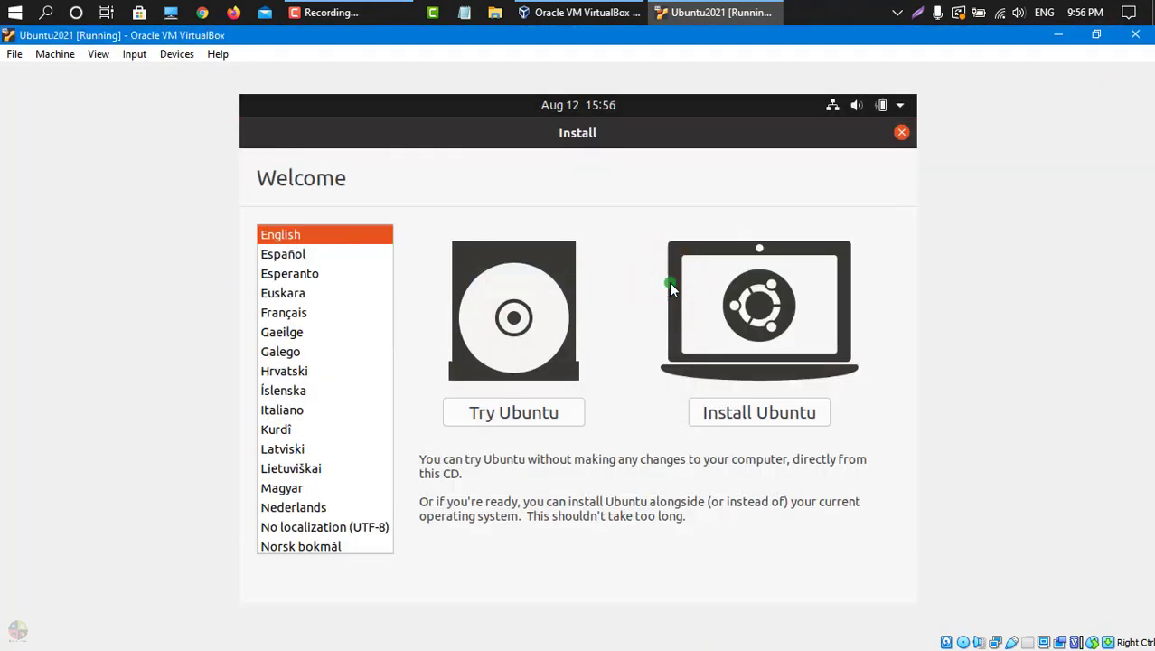
left_click(1141, 37)
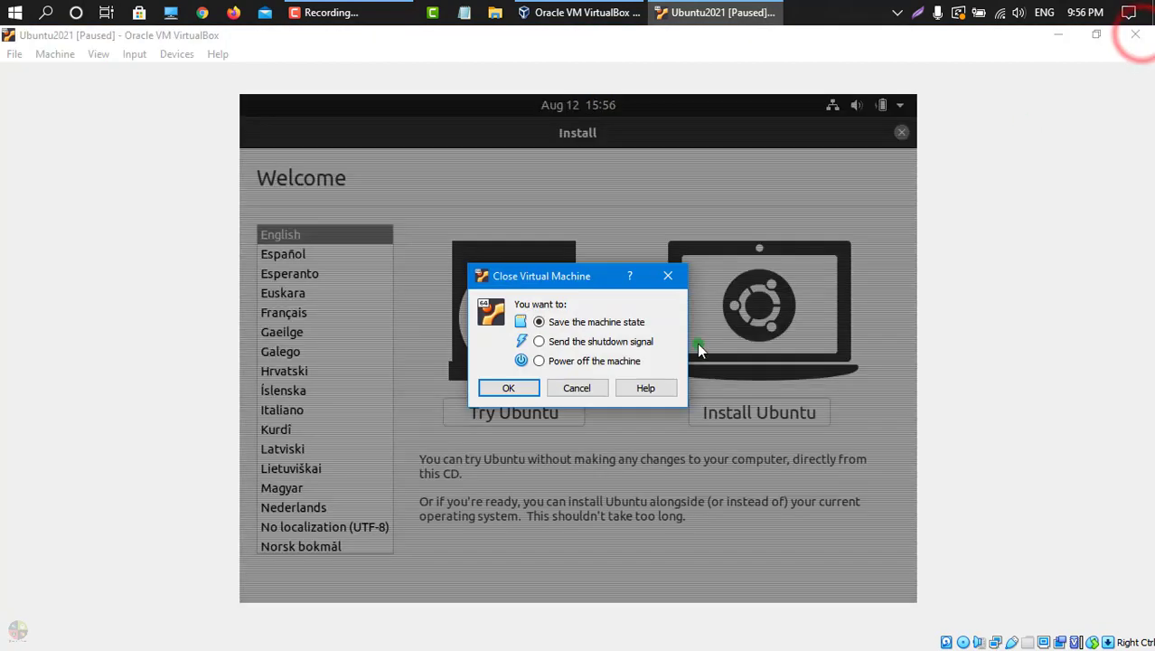
left_click(551, 361)
left_click(484, 387)
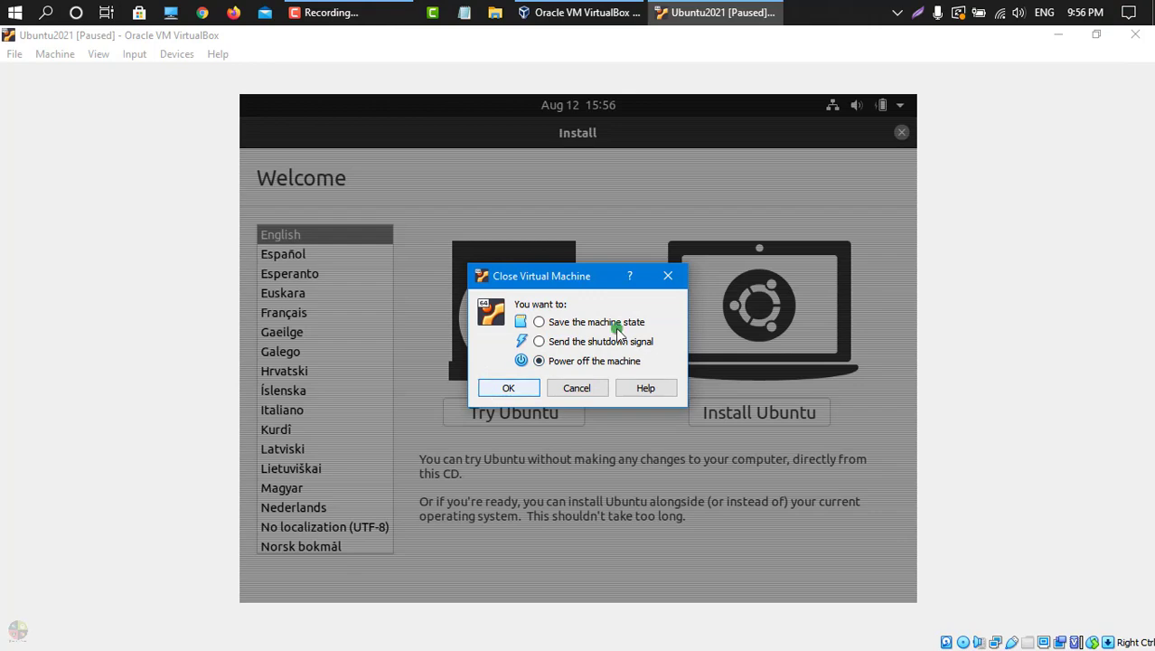
left_click(667, 276)
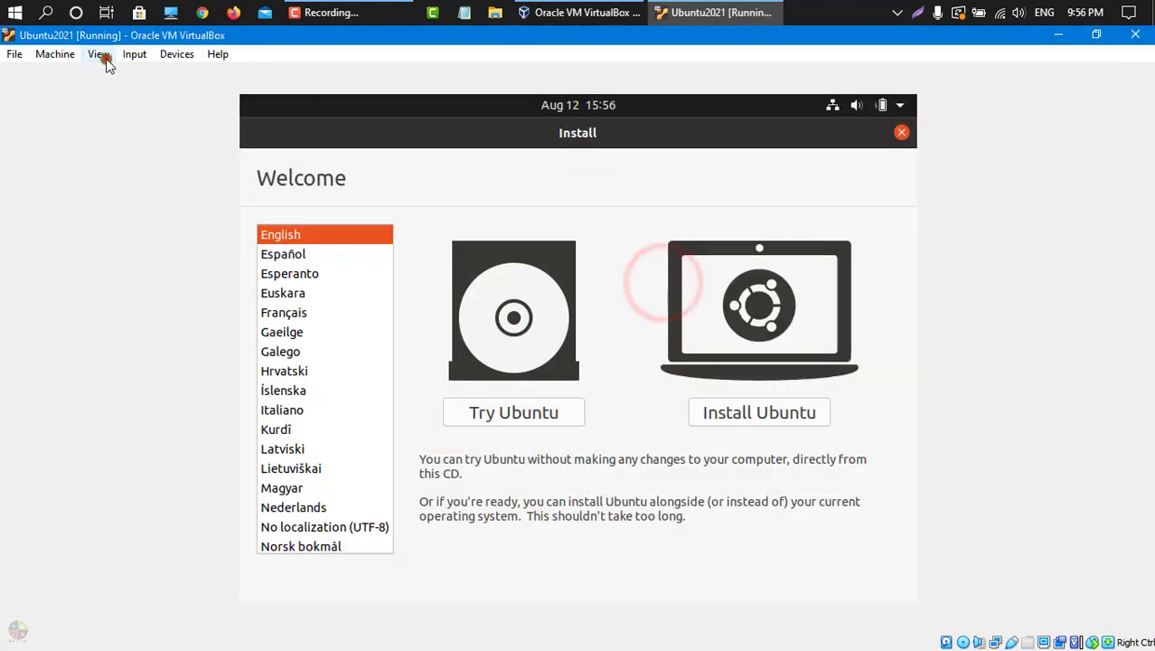
Return Ubuntu2021 to full-screen mode and close it with the Power off the machine option.
left_click(98, 54)
left_click(130, 74)
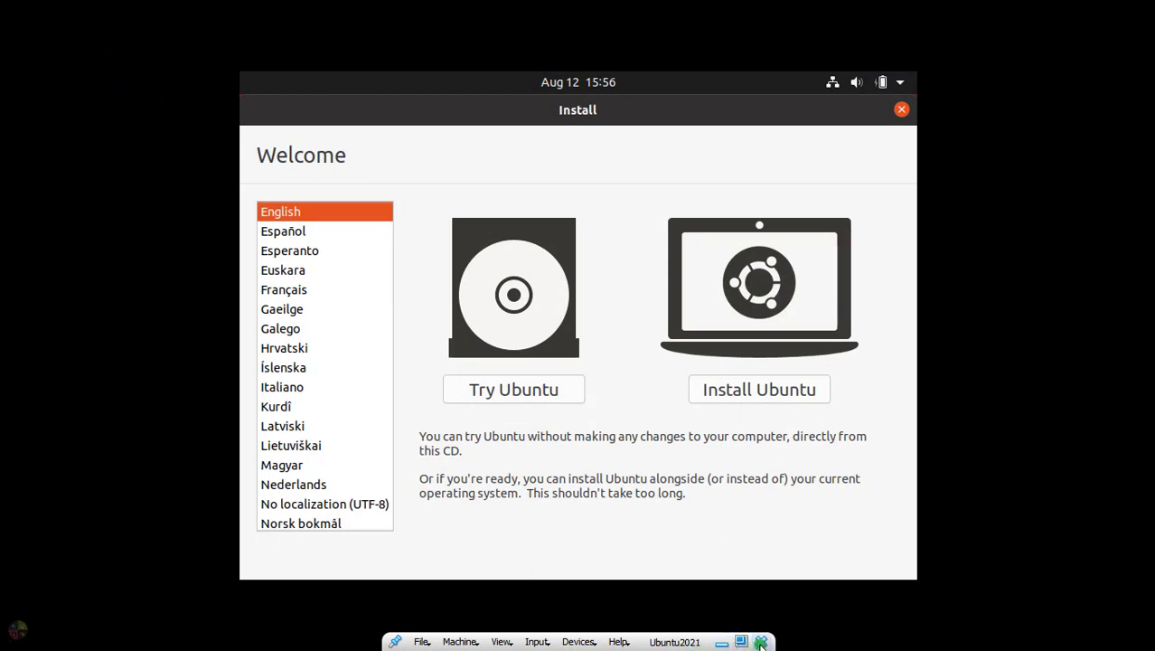
left_click(761, 642)
left_click(538, 348)
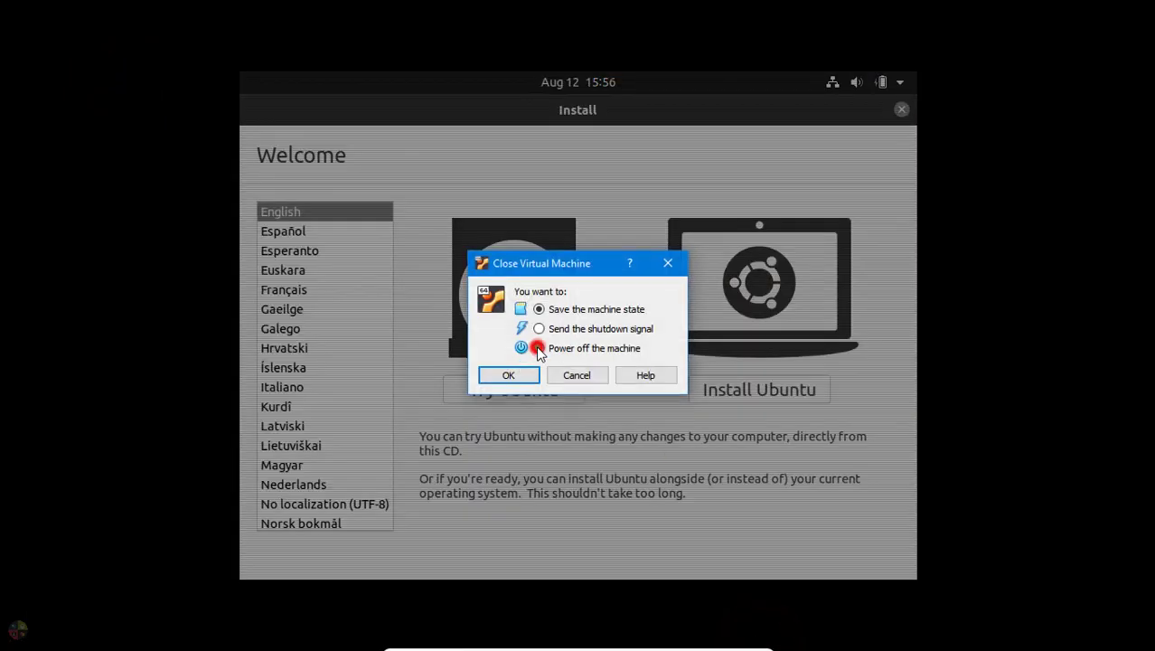
left_click(508, 375)
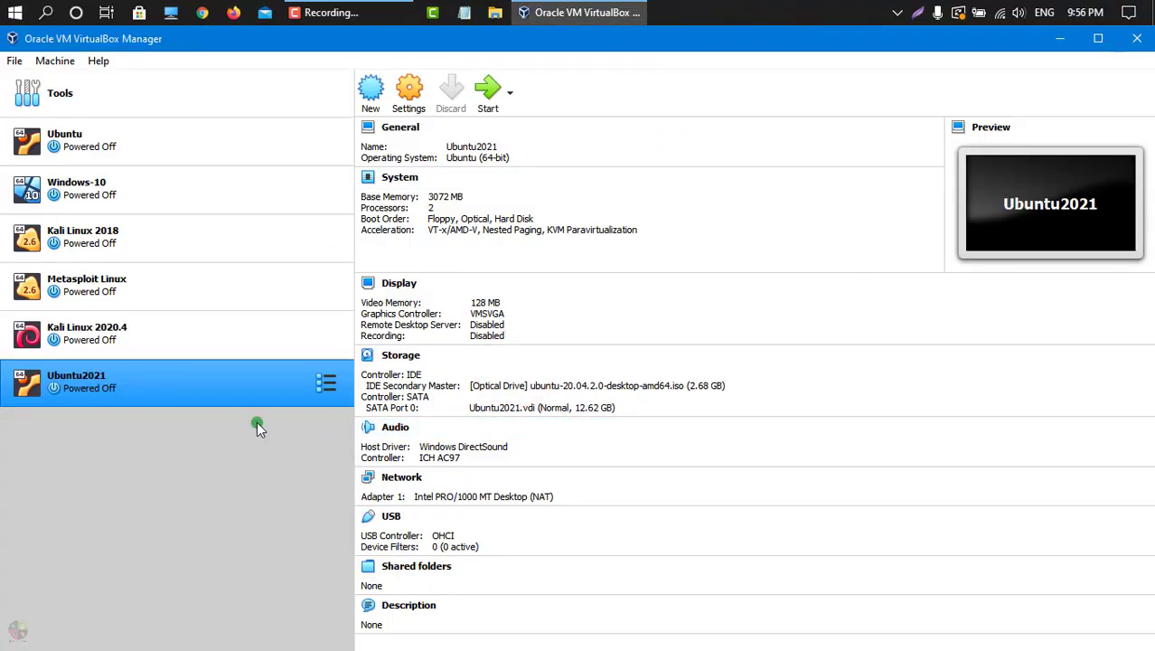
Turn off Live CD/DVD for the Ubuntu desktop ISO in Ubuntu2021's storage settings and save.
left_click(409, 92)
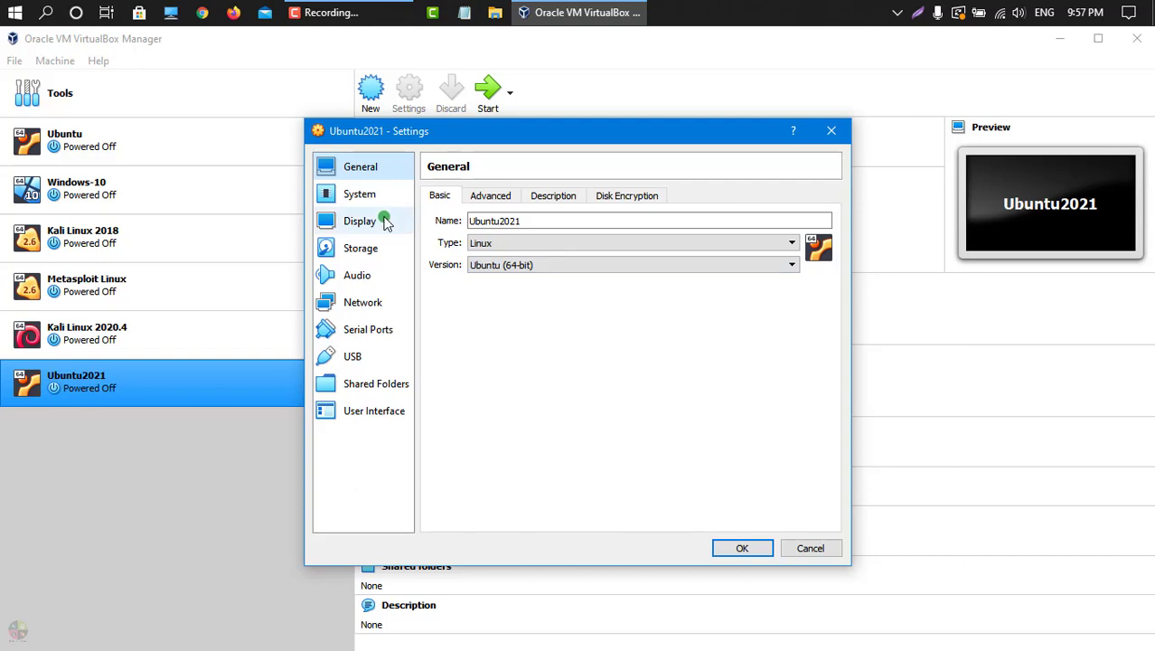
left_click(362, 247)
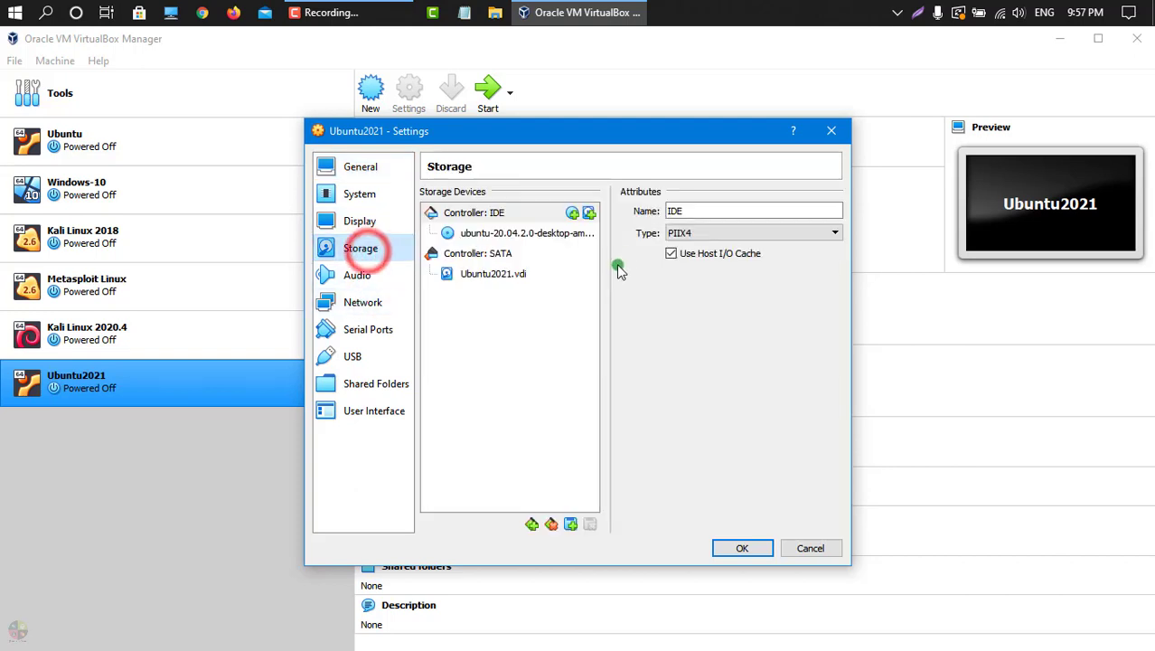
left_click(530, 234)
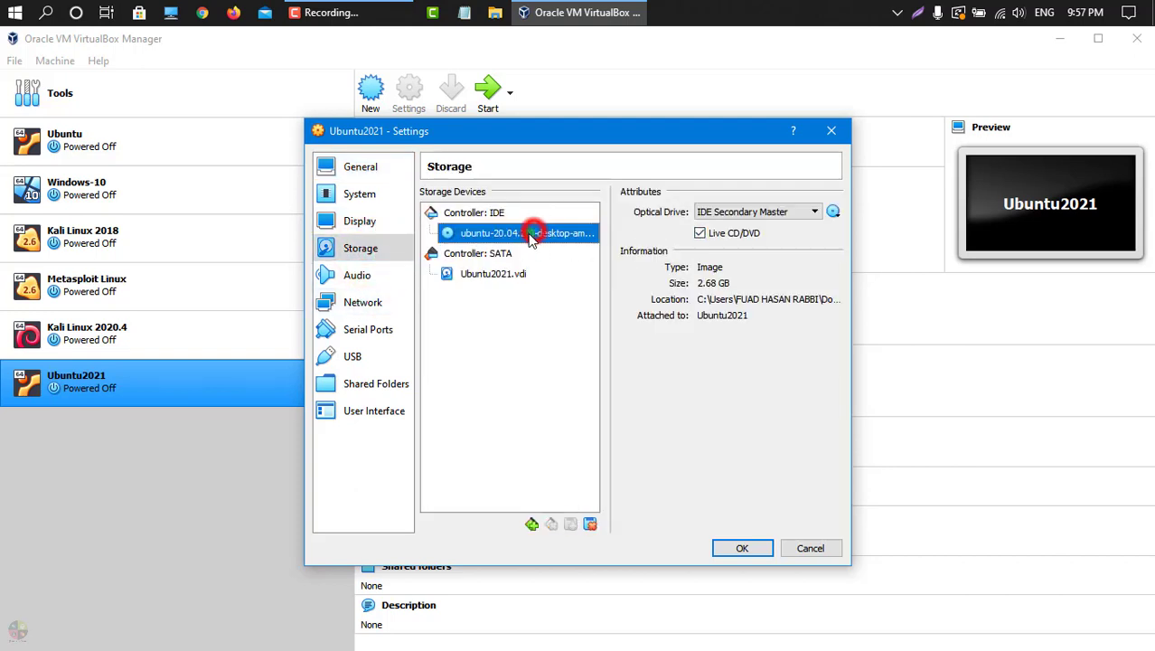
left_click(701, 233)
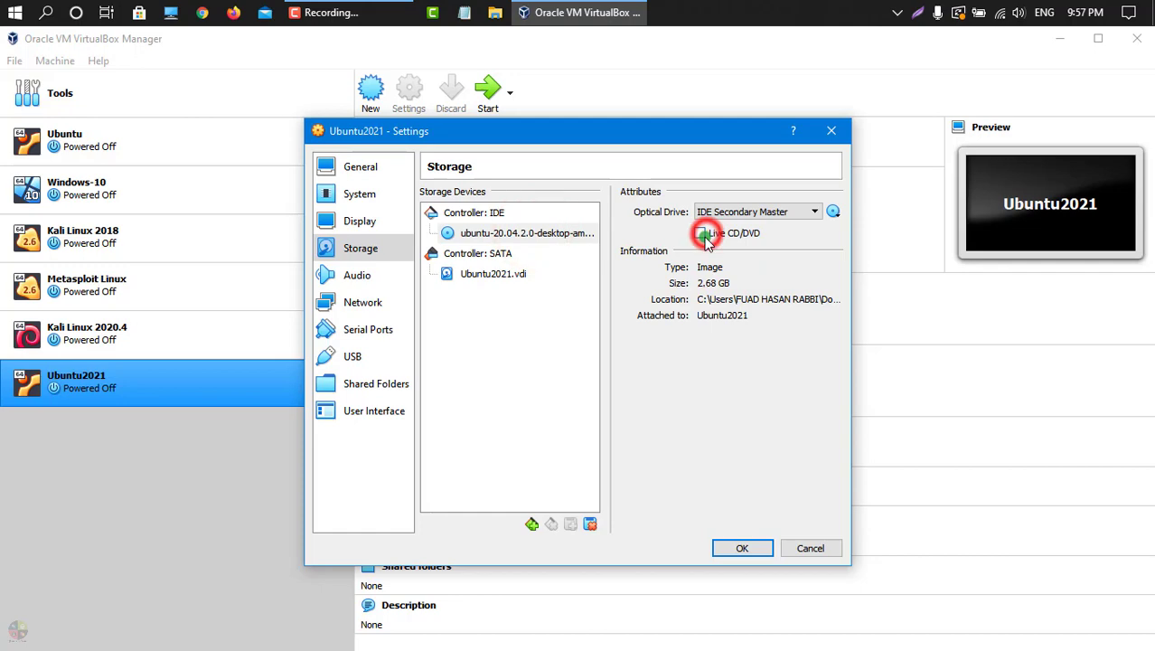
left_click(737, 547)
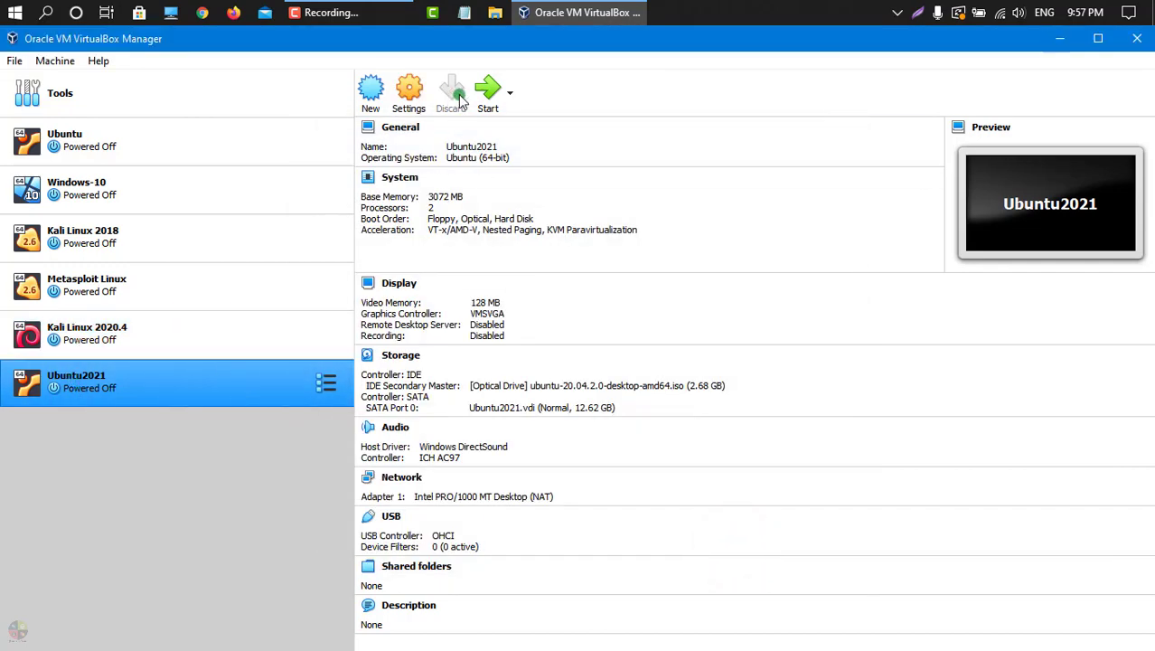
Start Ubuntu2021 and close it from the installer screen, quitting the installation and powering off the machine.
left_click(80, 395)
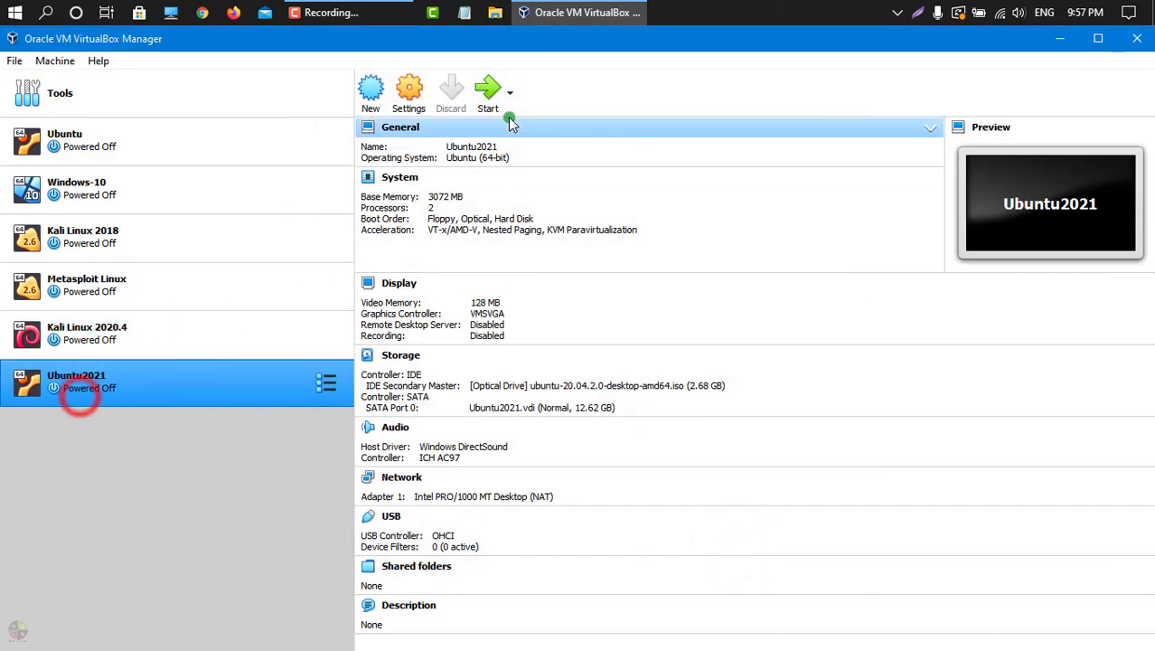
left_click(493, 99)
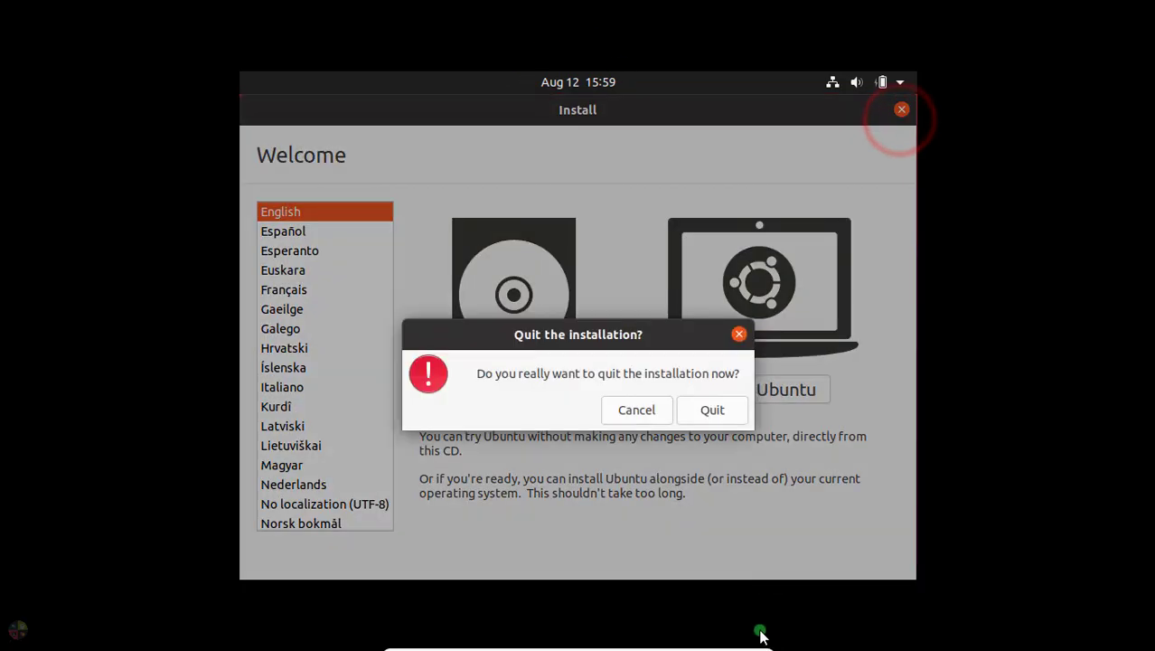
left_click(705, 411)
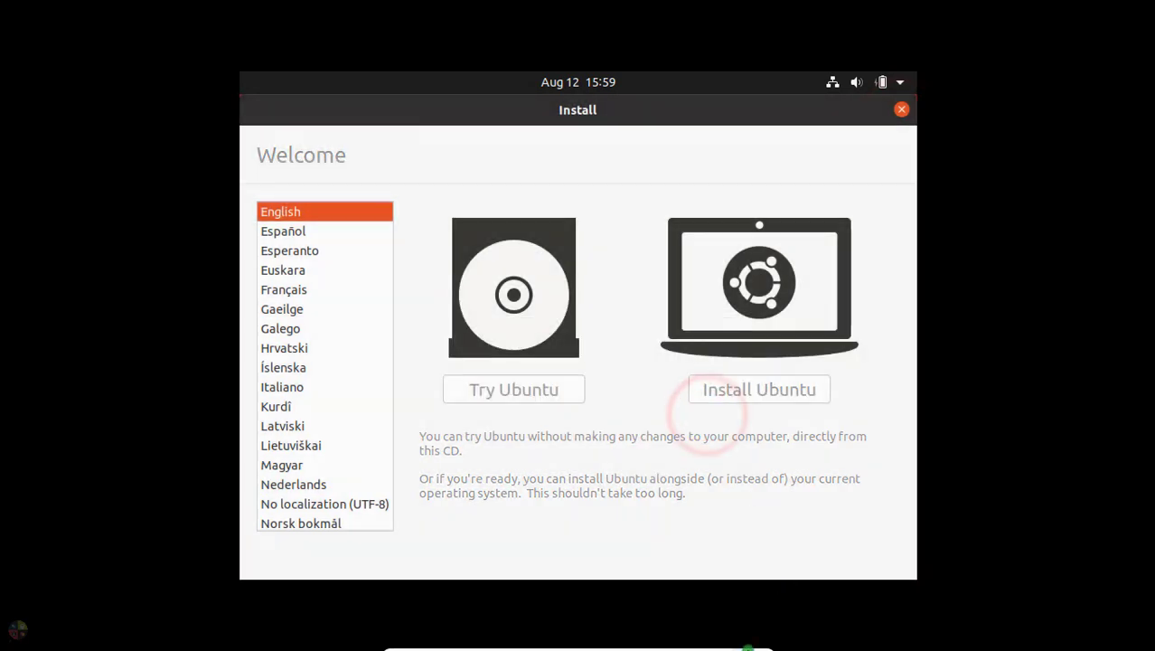
left_click(766, 642)
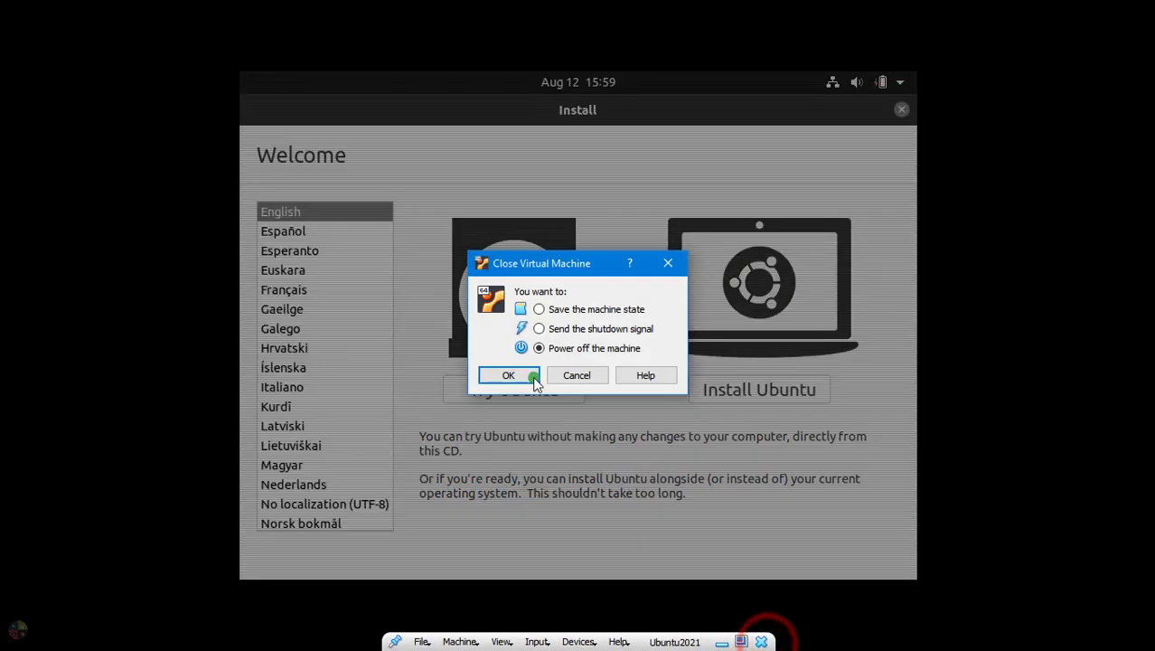
left_click(526, 374)
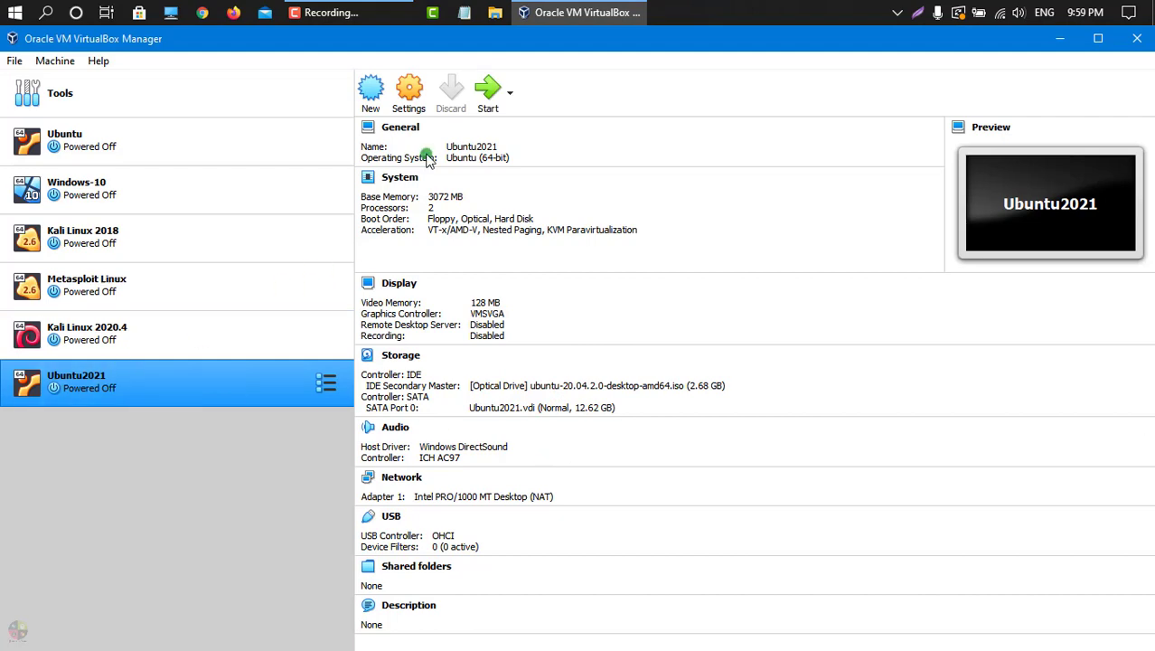
Remove the ubuntu-20.04.2.0-desktop-amd64.iso attachment from Ubuntu2021's IDE controller and save the settings.
left_click(408, 94)
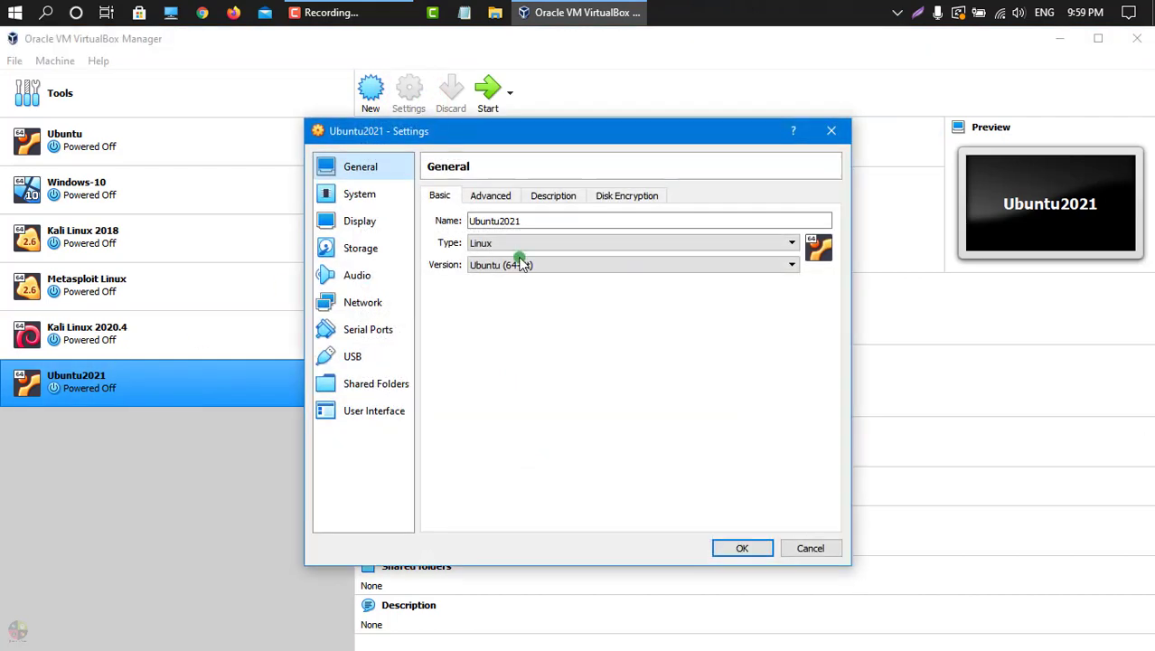
left_click(369, 246)
left_click(367, 227)
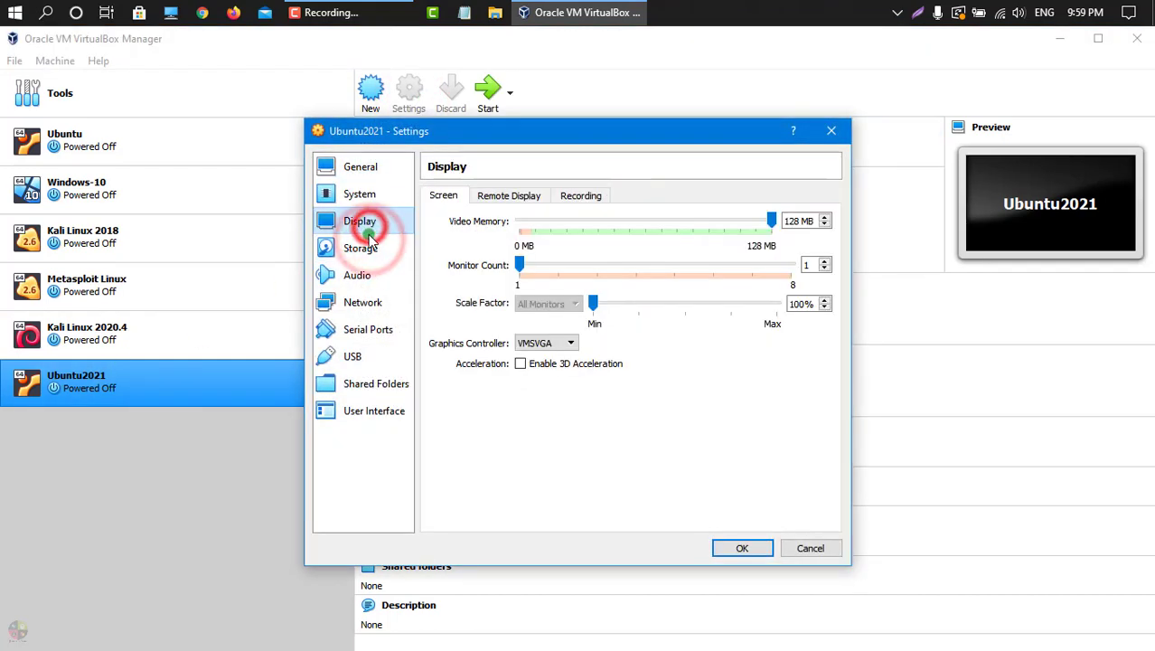
left_click(353, 253)
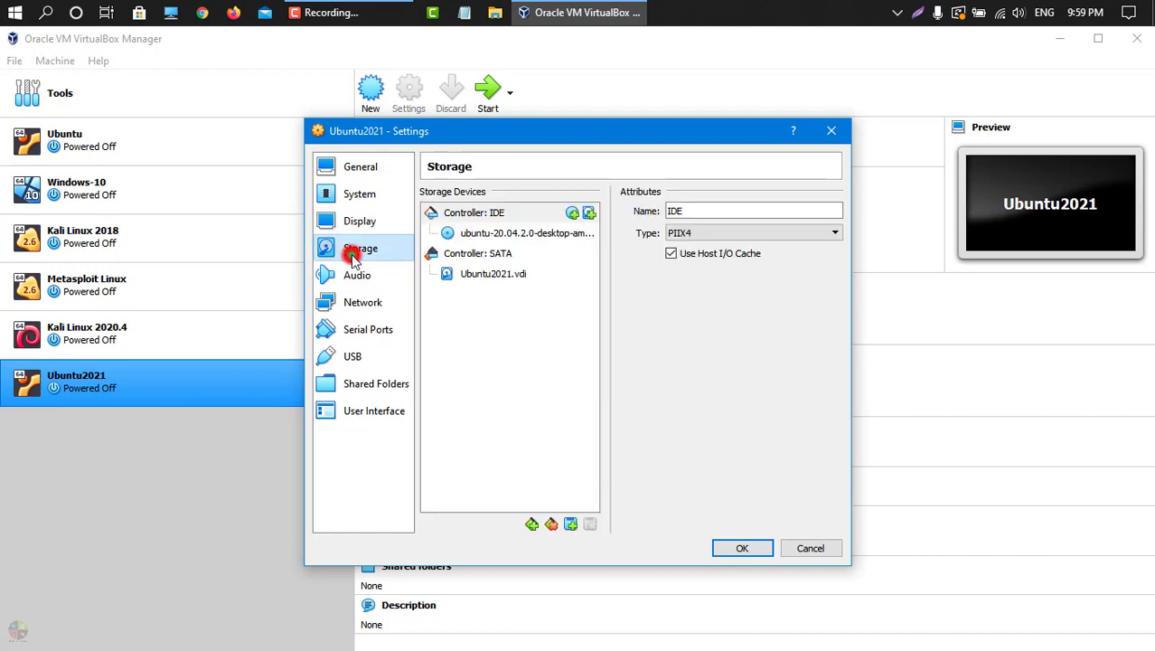
left_click(560, 232)
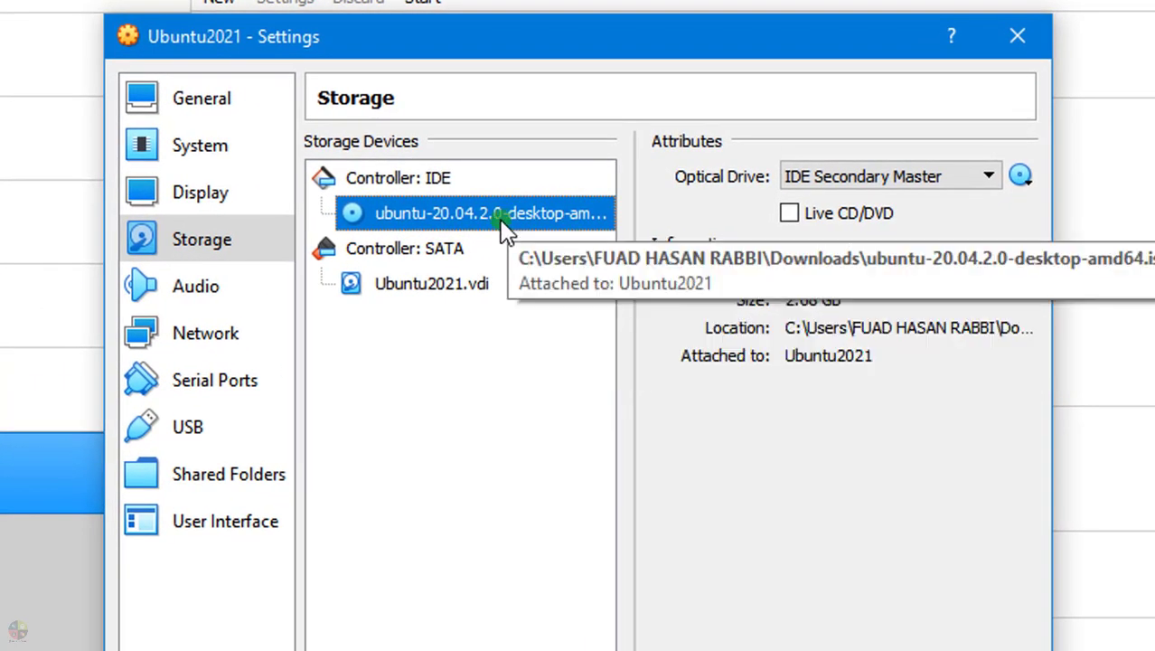
left_click(535, 234)
right_click(503, 220)
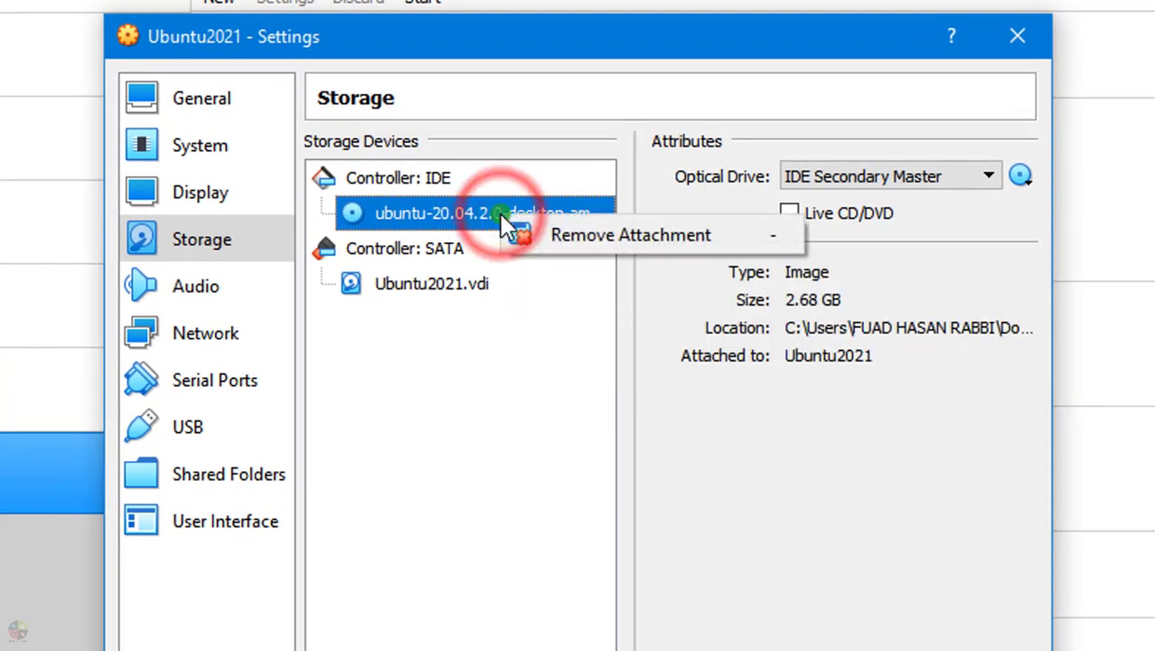
left_click(637, 234)
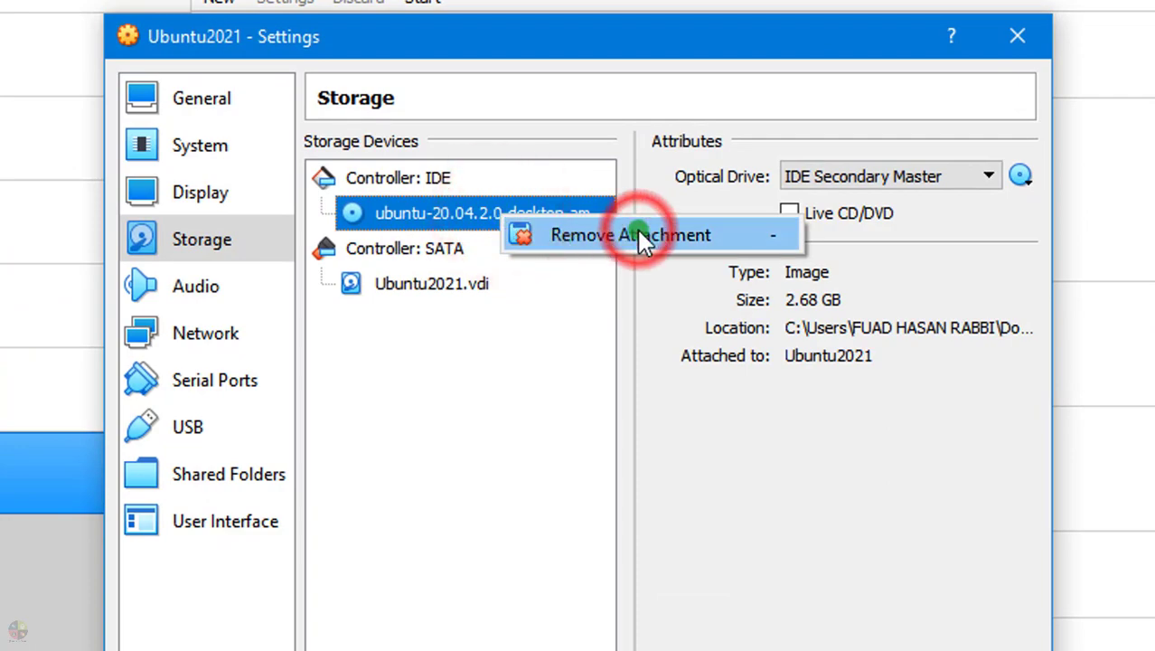
left_click(515, 444)
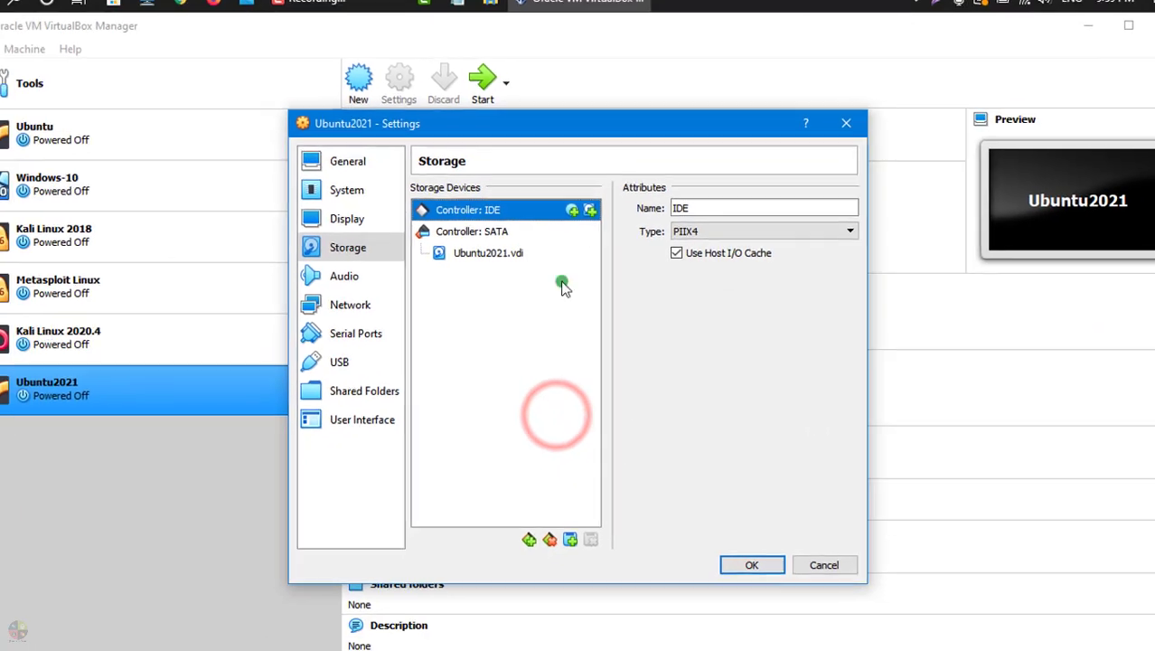
left_click(742, 549)
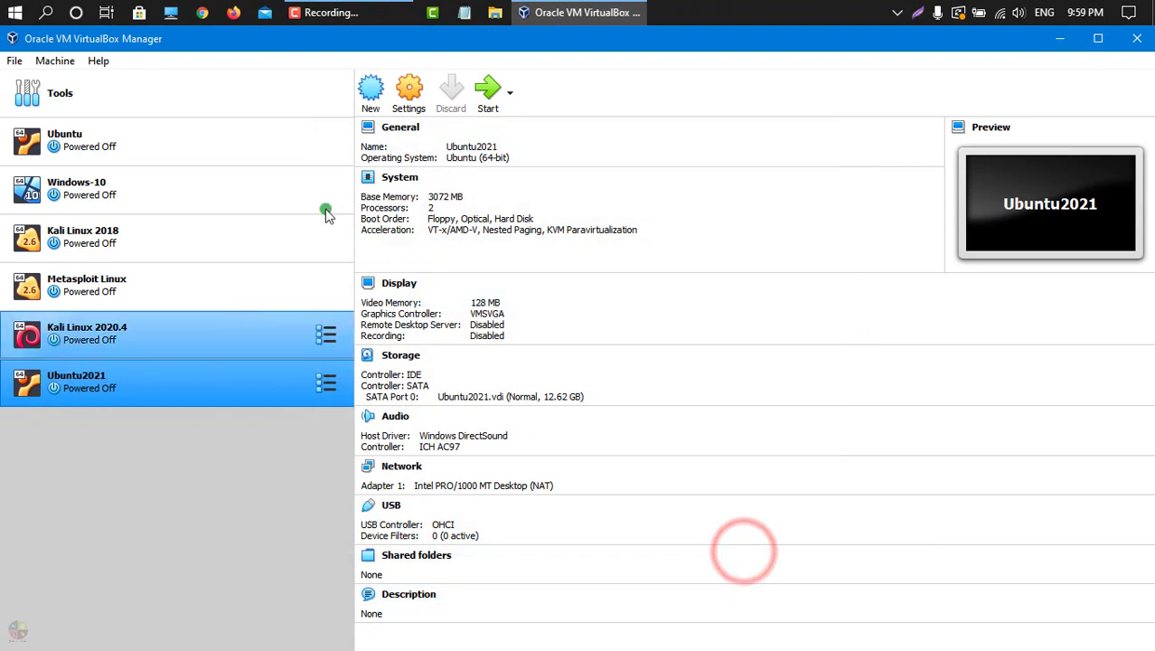
Start the Ubuntu2021 virtual machine and log in to the Ubuntu account with its password.
left_click(485, 90)
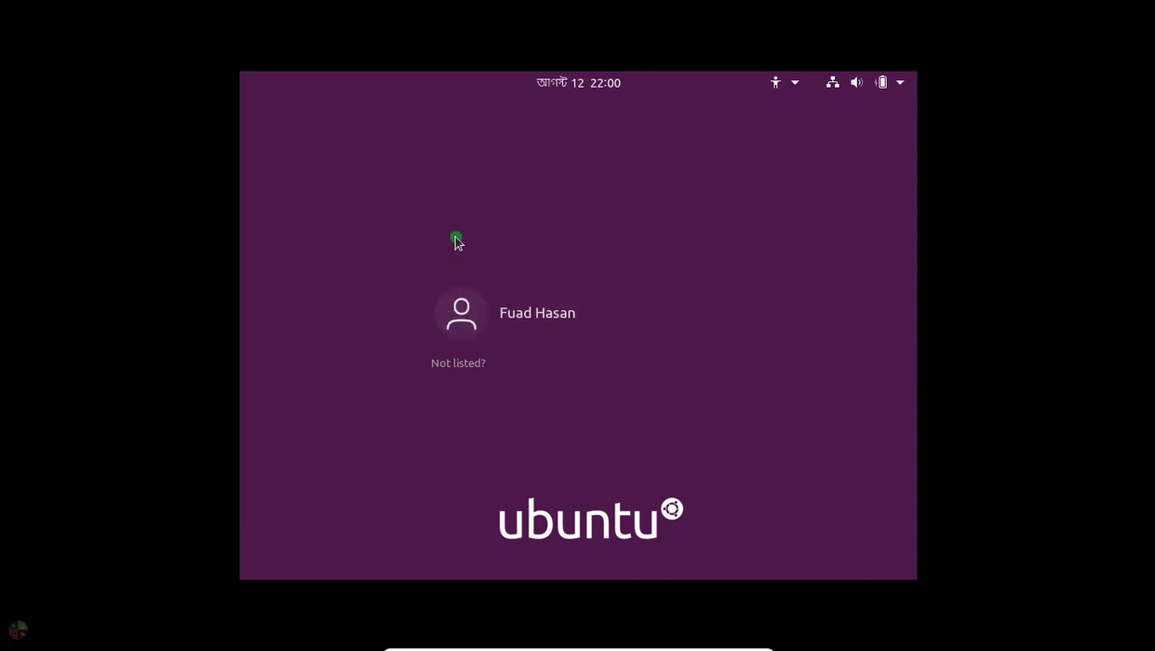
left_click(490, 309)
left_click(511, 371)
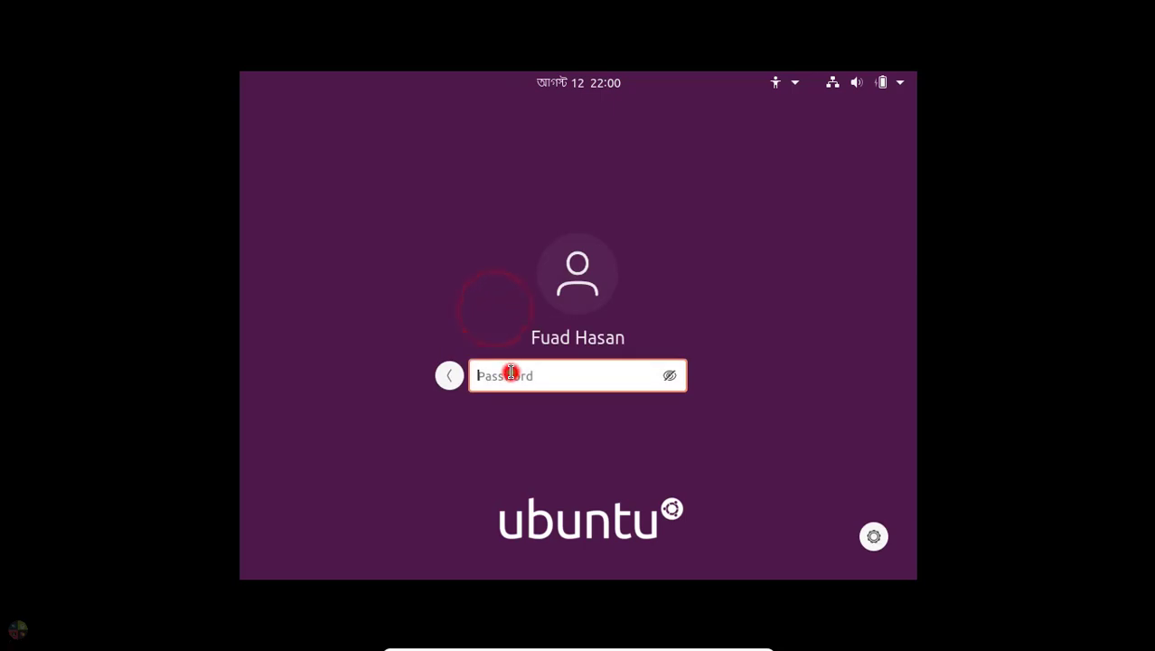
type("●●●●●●●●●●")
key("Return")
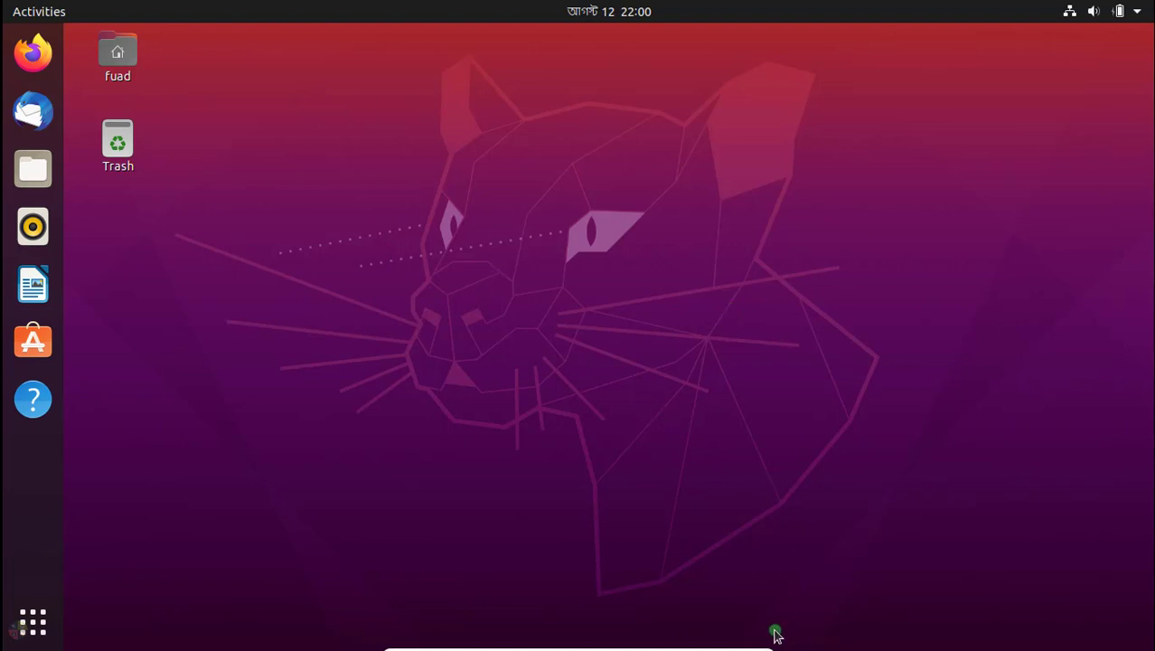
Preview the close options for the running Ubuntu2021 machine, including Power off the machine, and cancel the dialog.
mouse_move(773, 643)
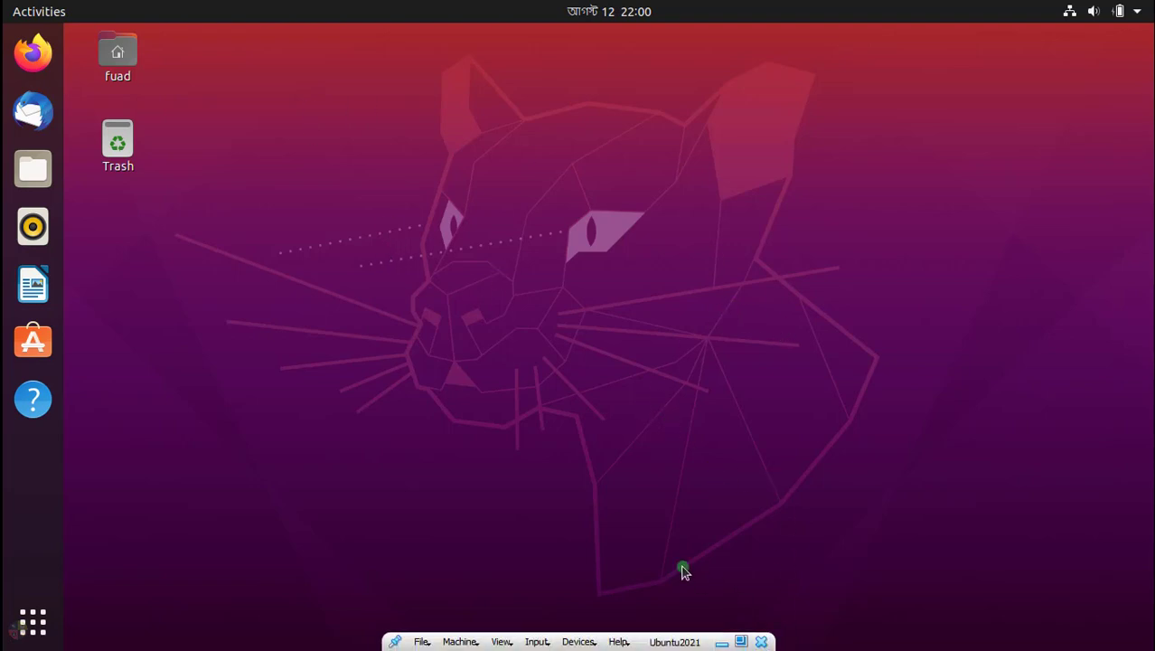
left_click(764, 643)
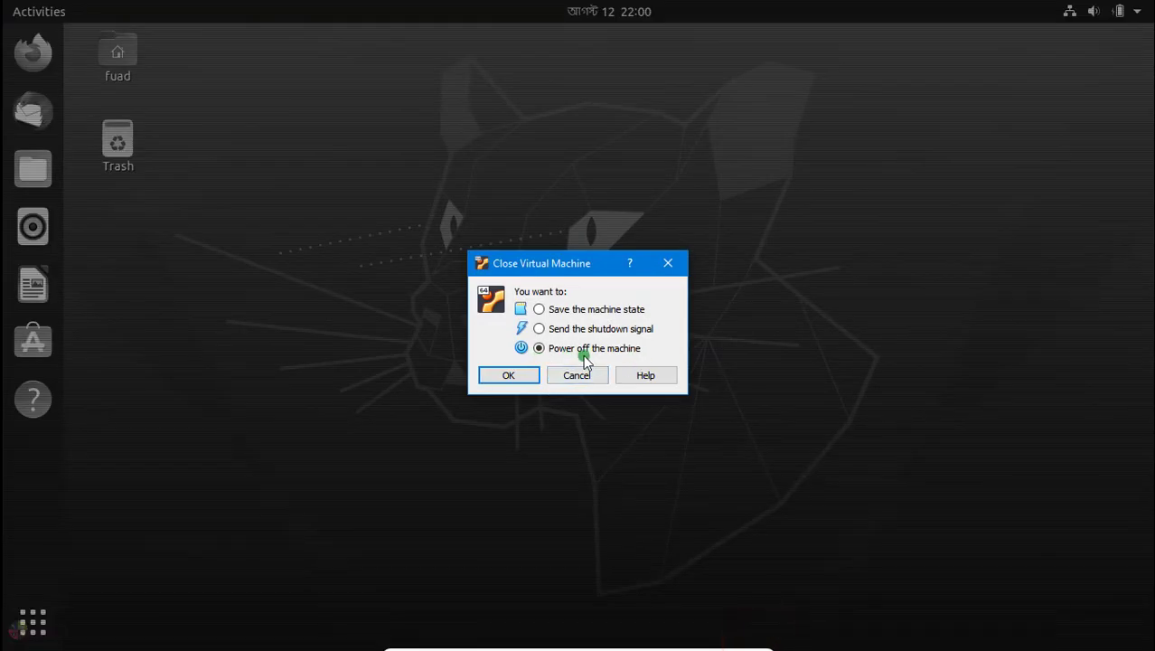
left_click(486, 378)
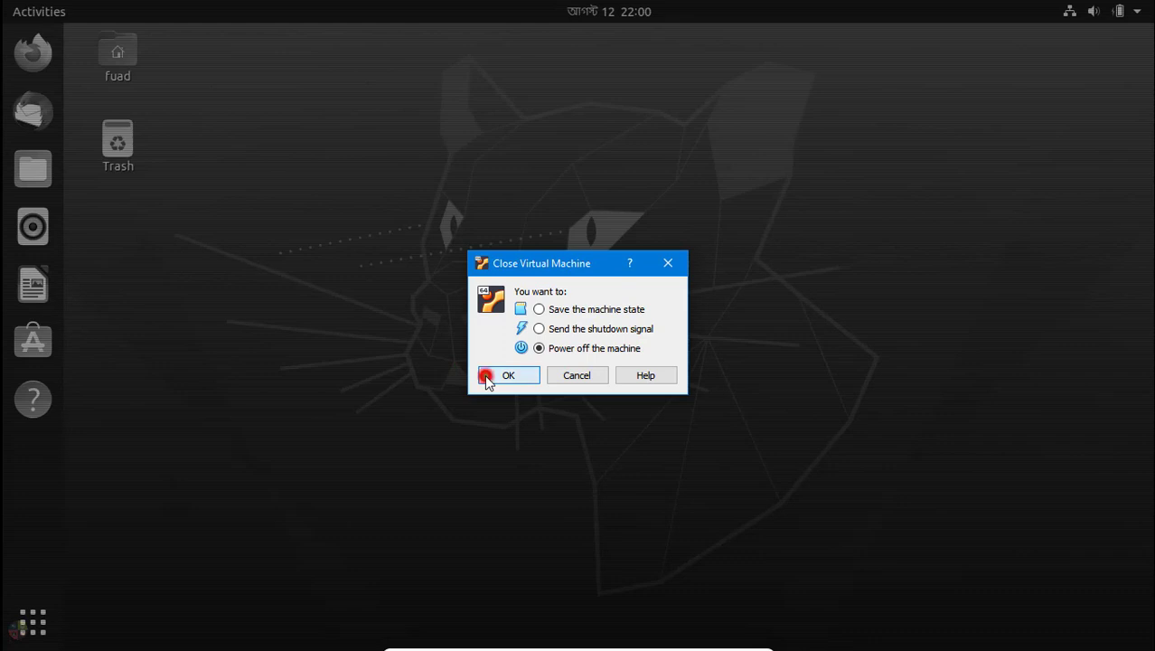
left_click(577, 381)
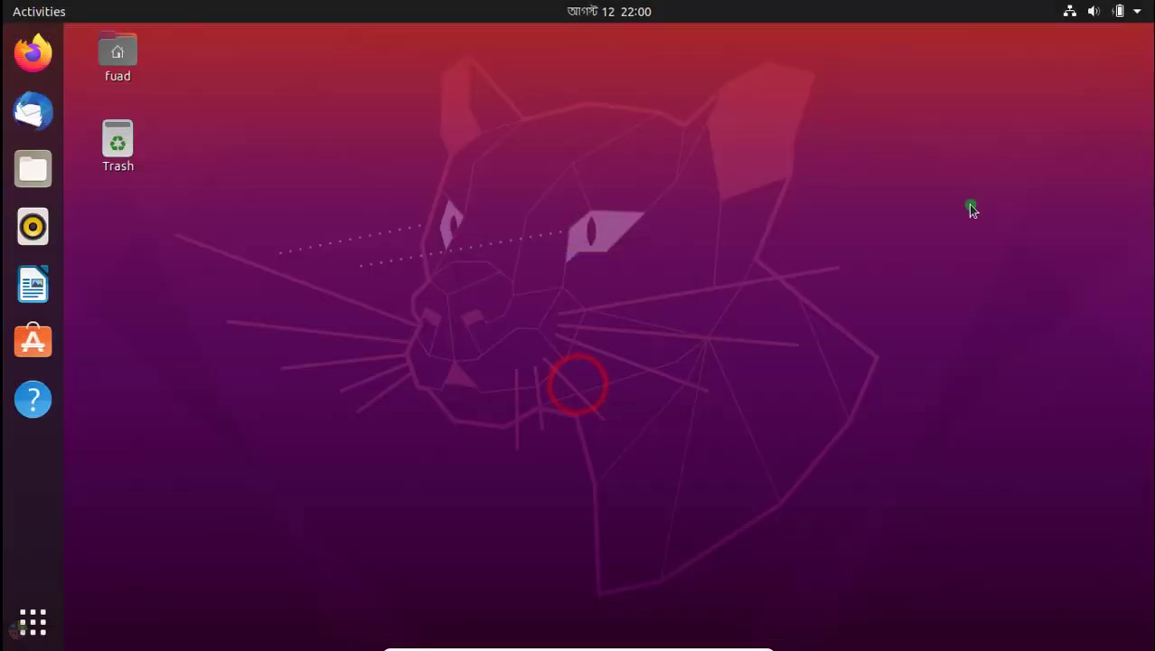
View Ubuntu's own Power Off / Log Out options from its desktop and dismiss them.
left_click(1137, 13)
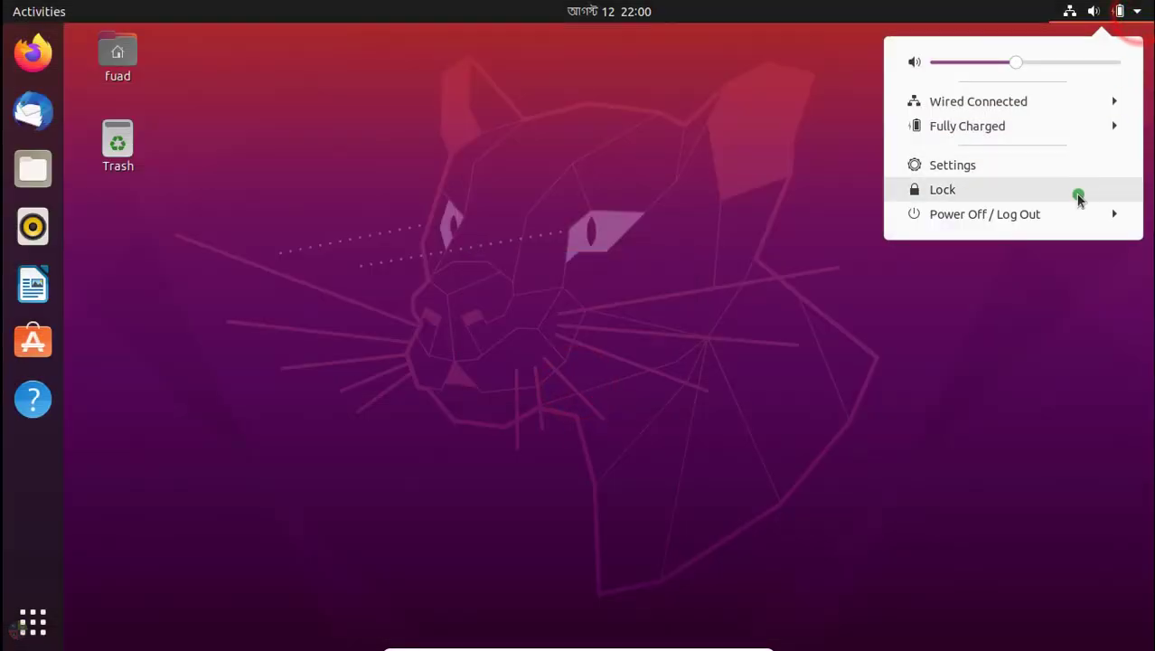
left_click(1043, 214)
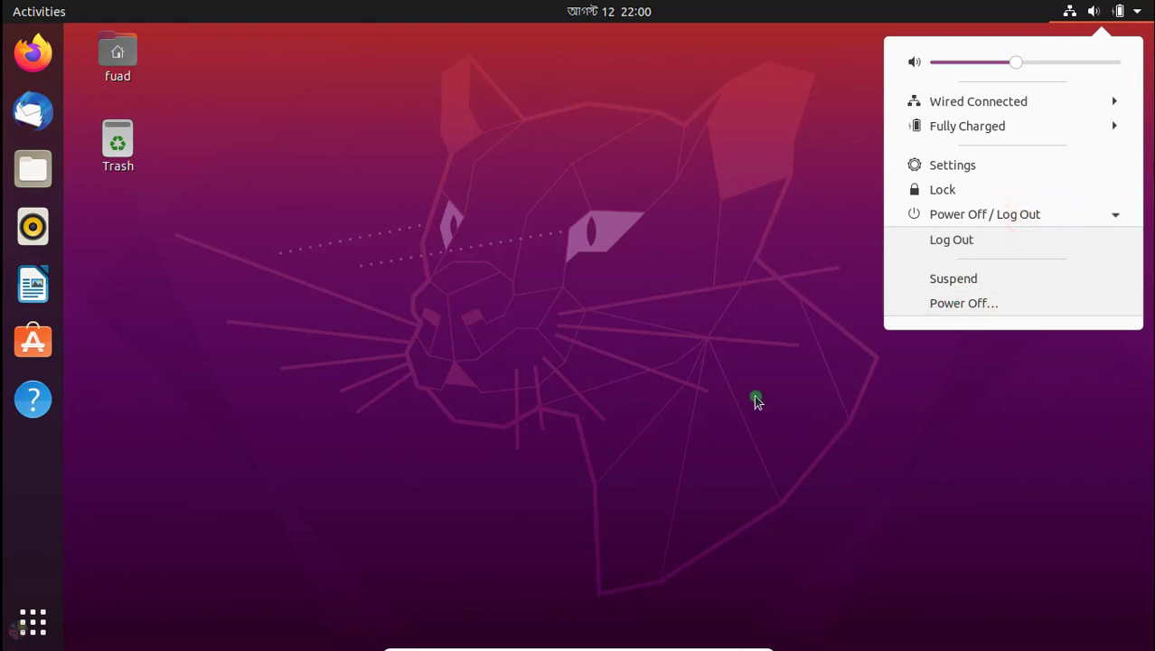
left_click(751, 599)
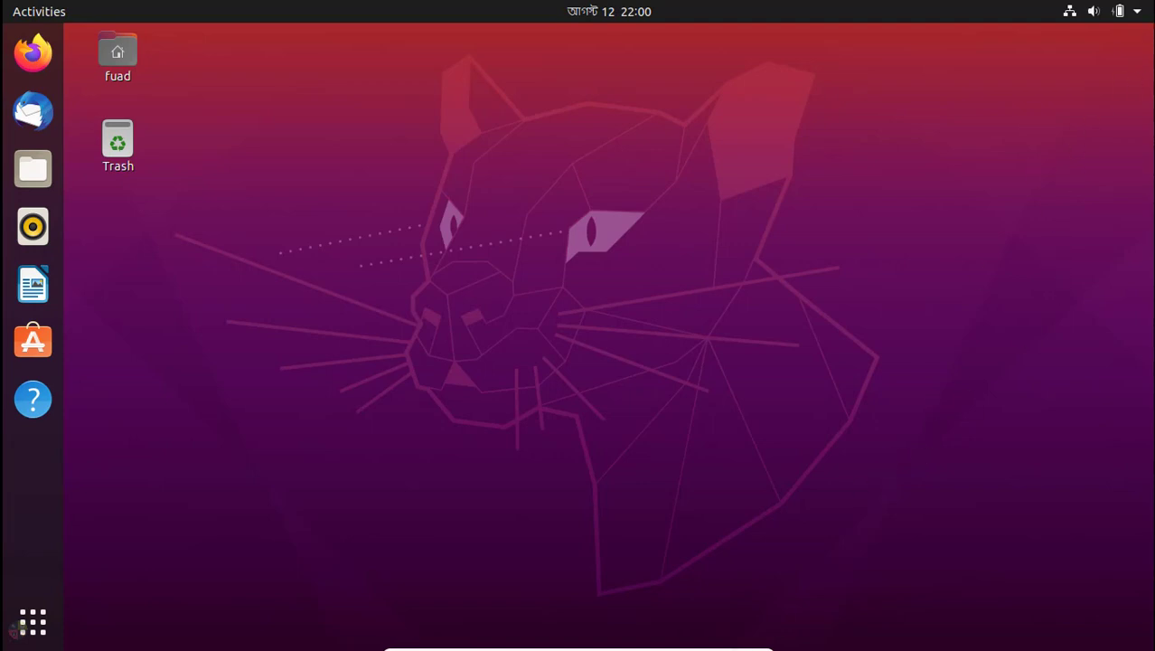
Close the running Ubuntu2021 virtual machine with the Power off the machine option.
mouse_move(703, 643)
left_click(760, 642)
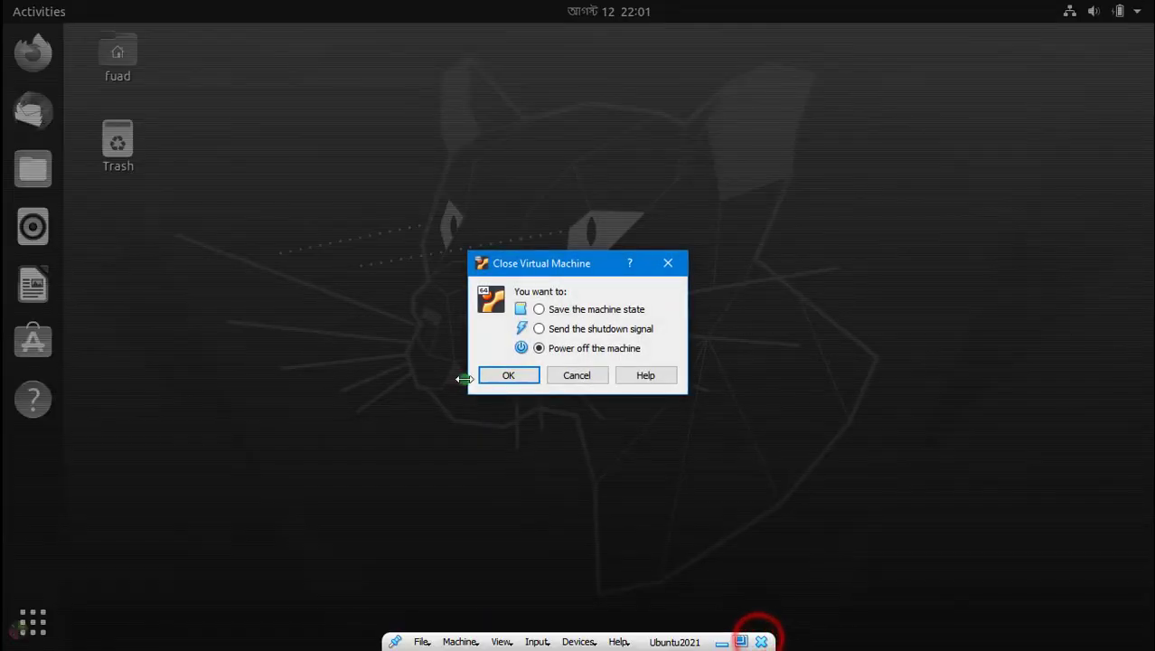
left_click(498, 377)
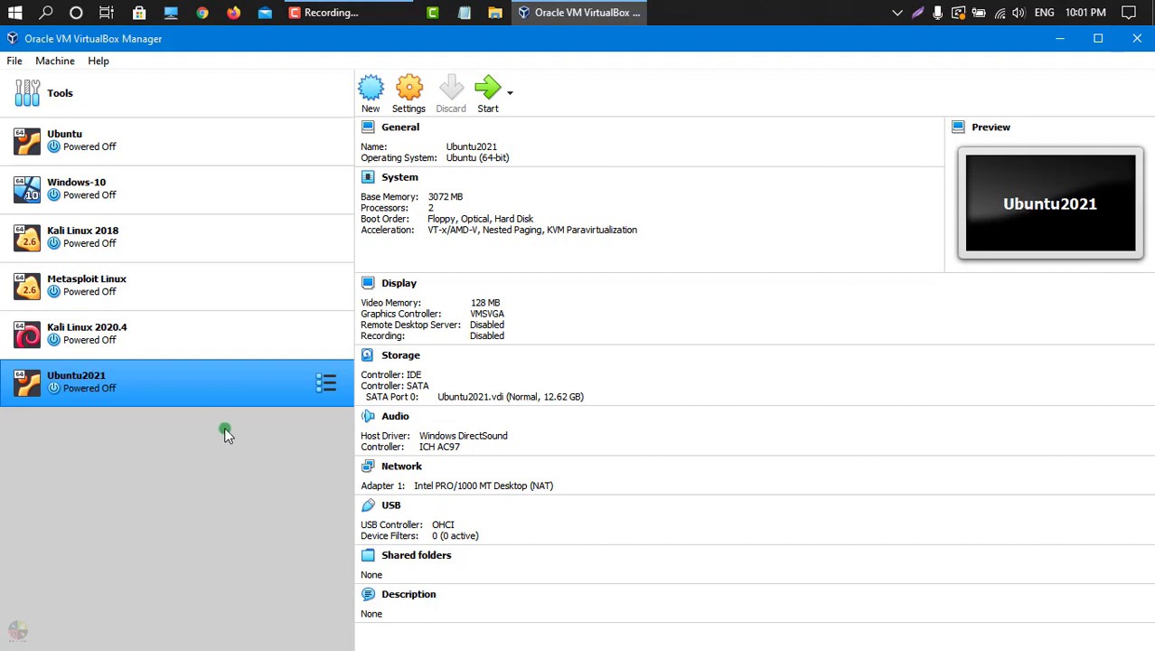
View the details of the Windows-10 virtual machine and return to Ubuntu2021.
left_click(184, 187)
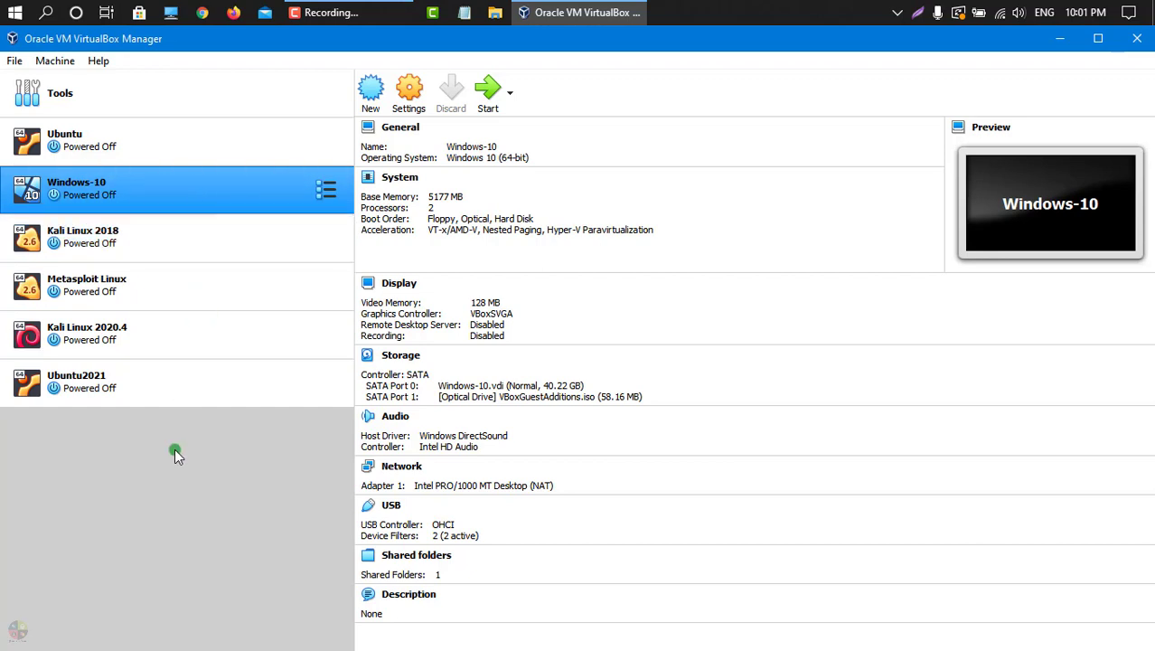
left_click(152, 445)
left_click(251, 377)
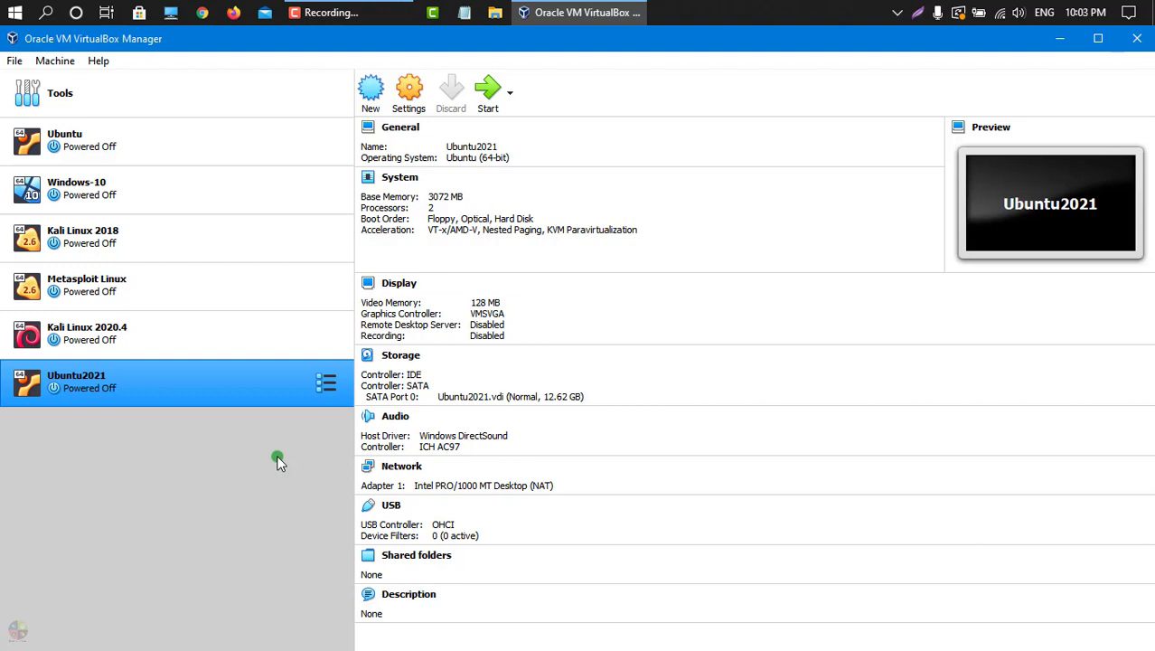
Preview the Create Virtual Machine wizard, cancel it, and look at Ubuntu2021's system details.
left_click(371, 88)
left_click(733, 501)
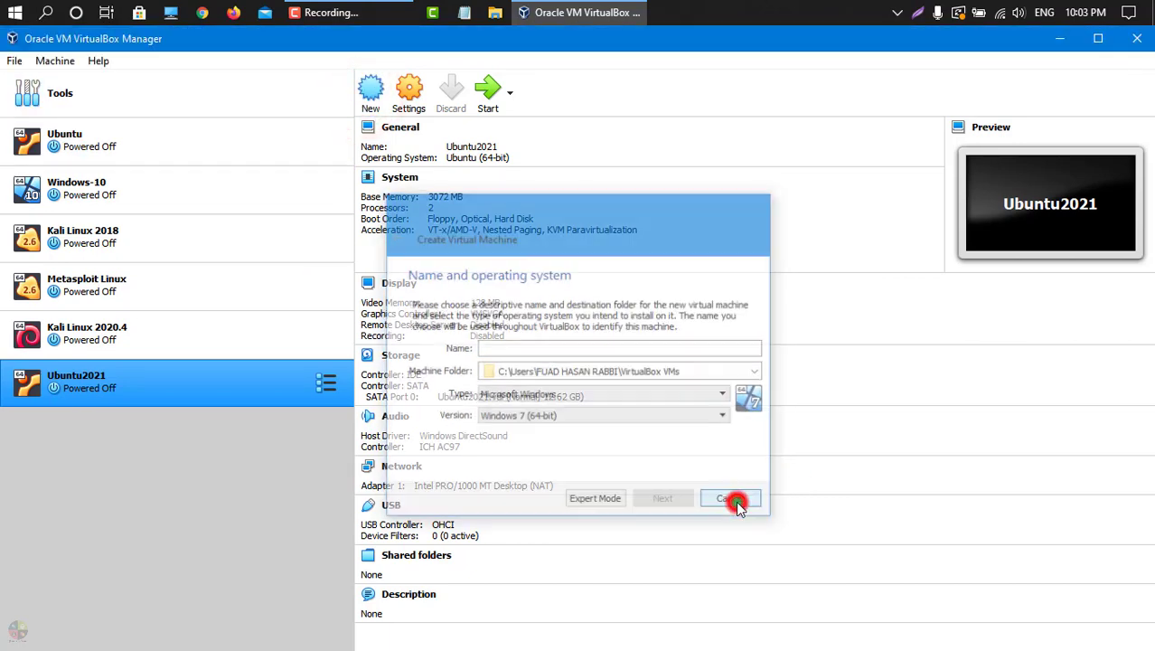
left_click(395, 200)
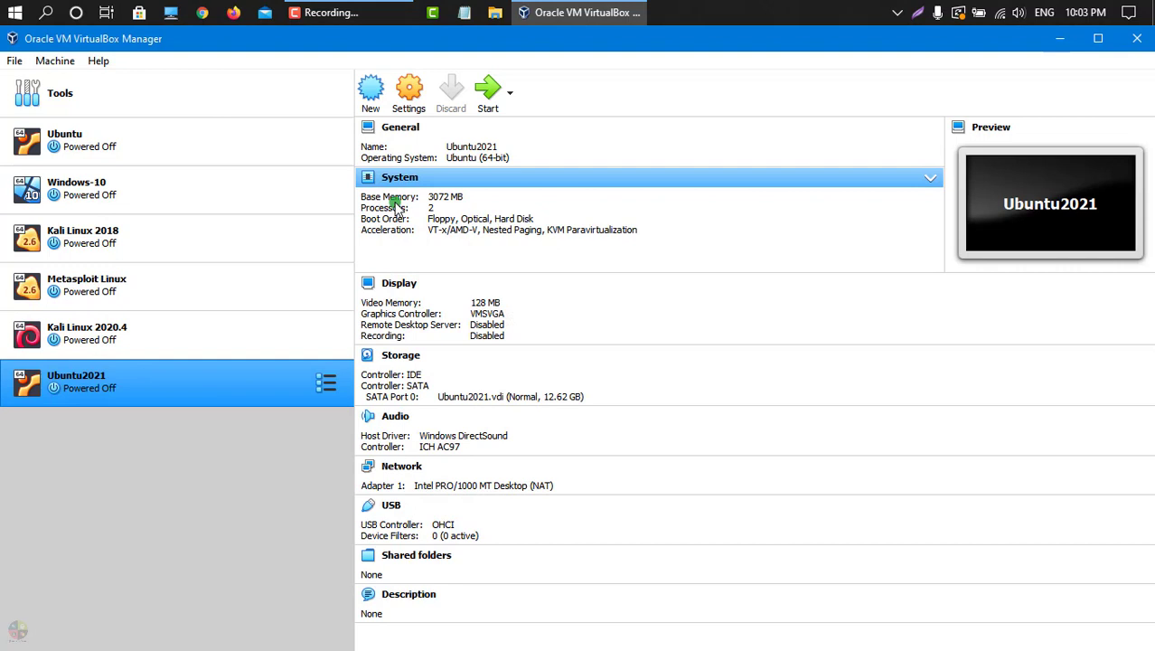